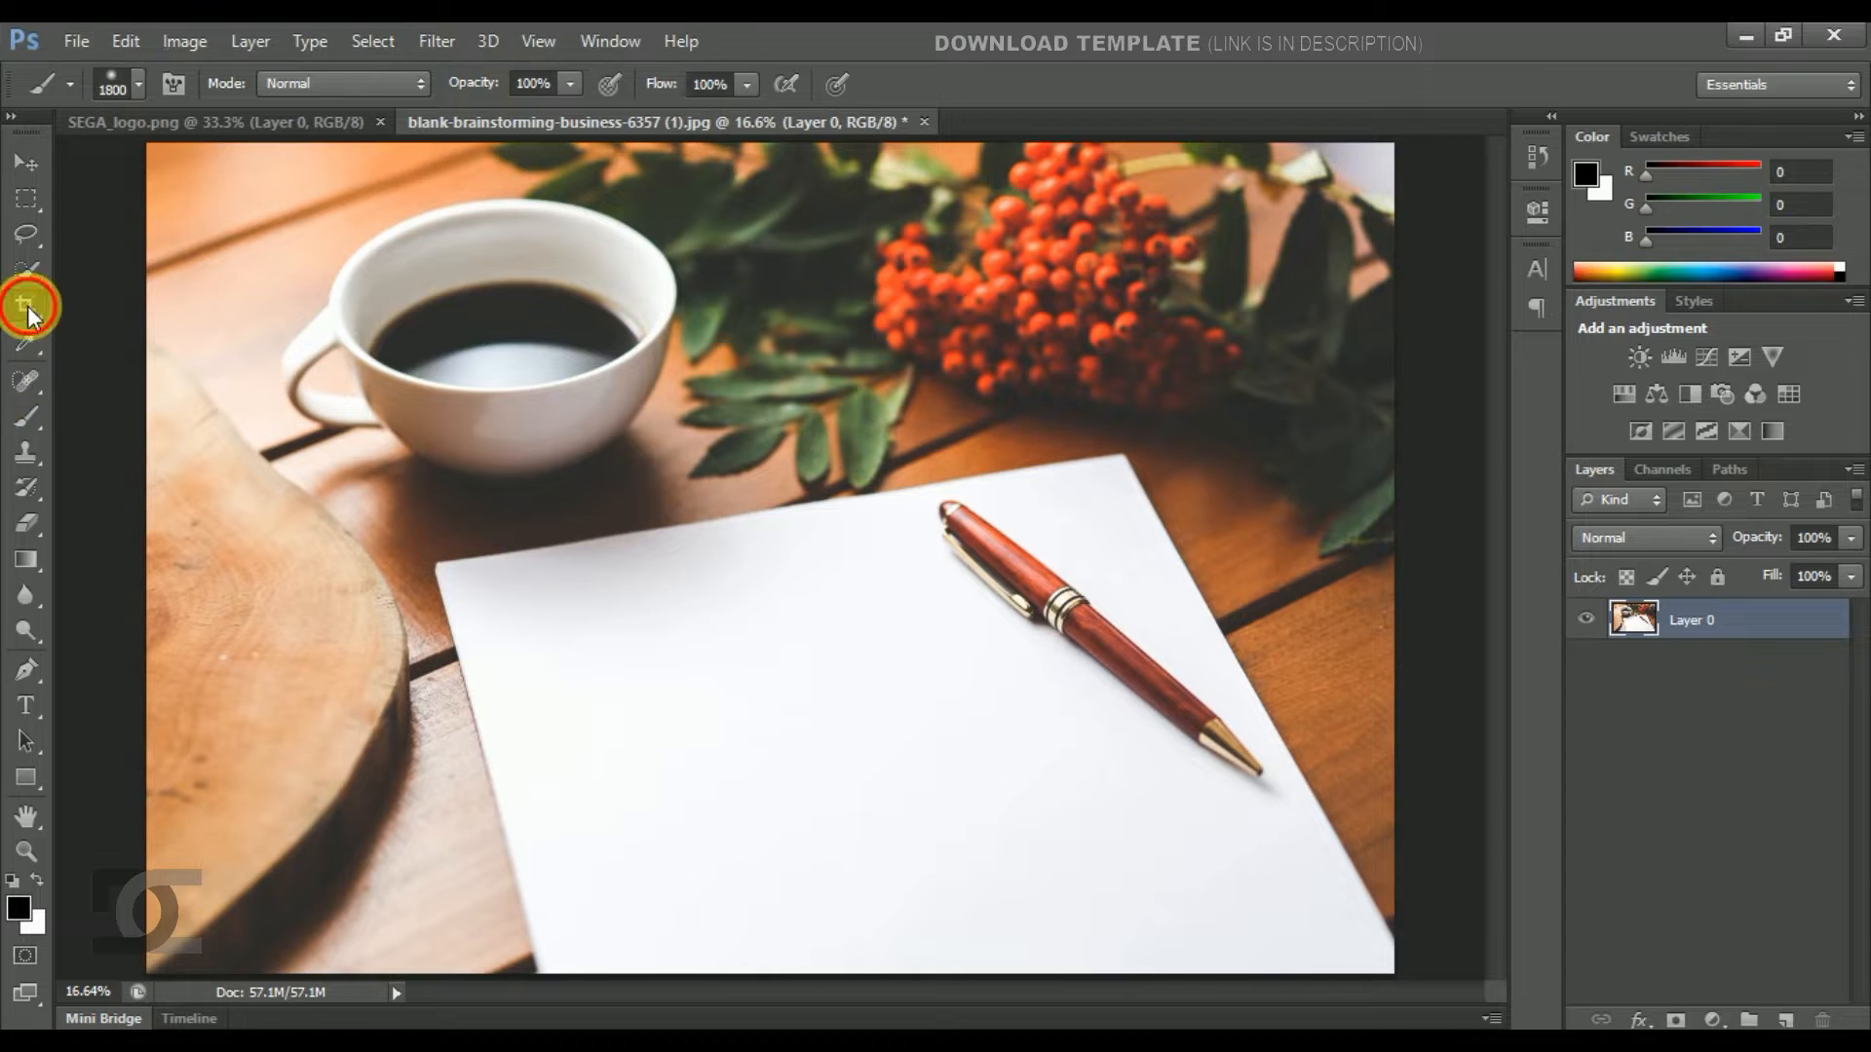
Crop the photo on all sides to a tighter frame around the coffee cup, the paper and the pen.
drag(770, 148, 777, 179)
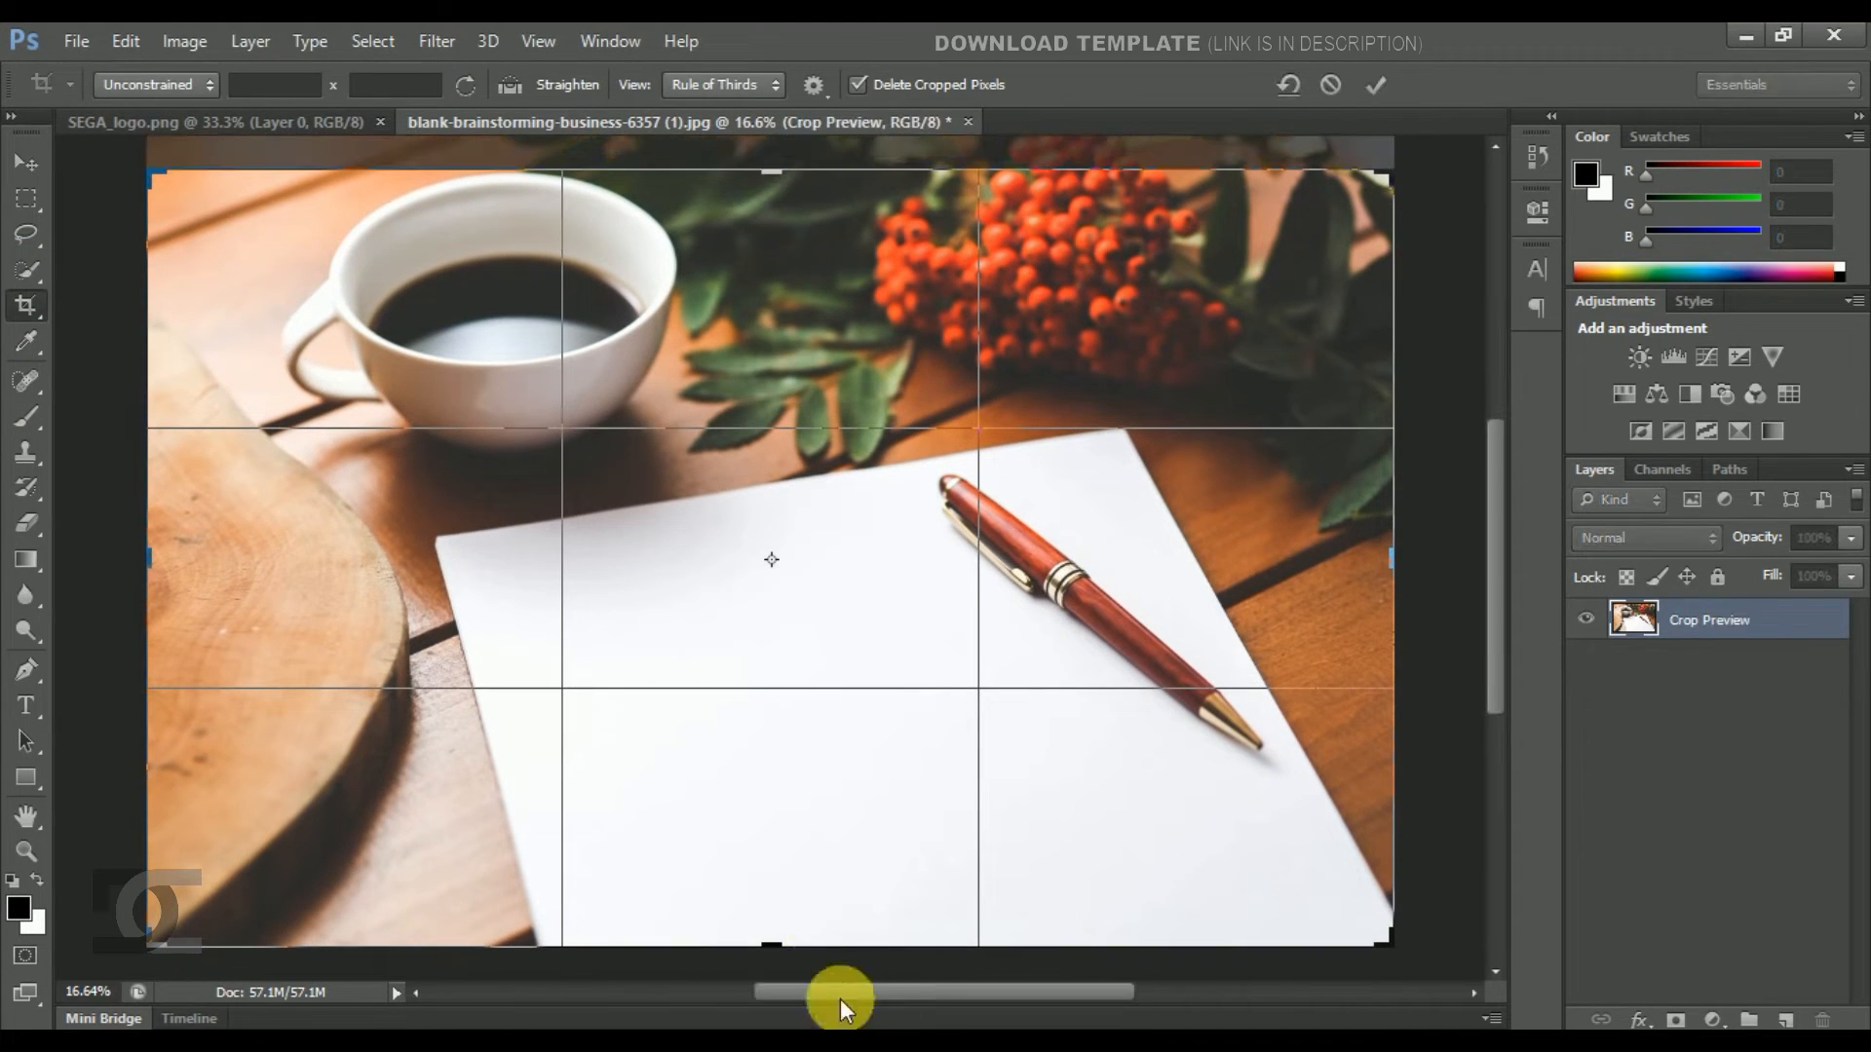
drag(780, 947, 778, 863)
drag(154, 565, 283, 578)
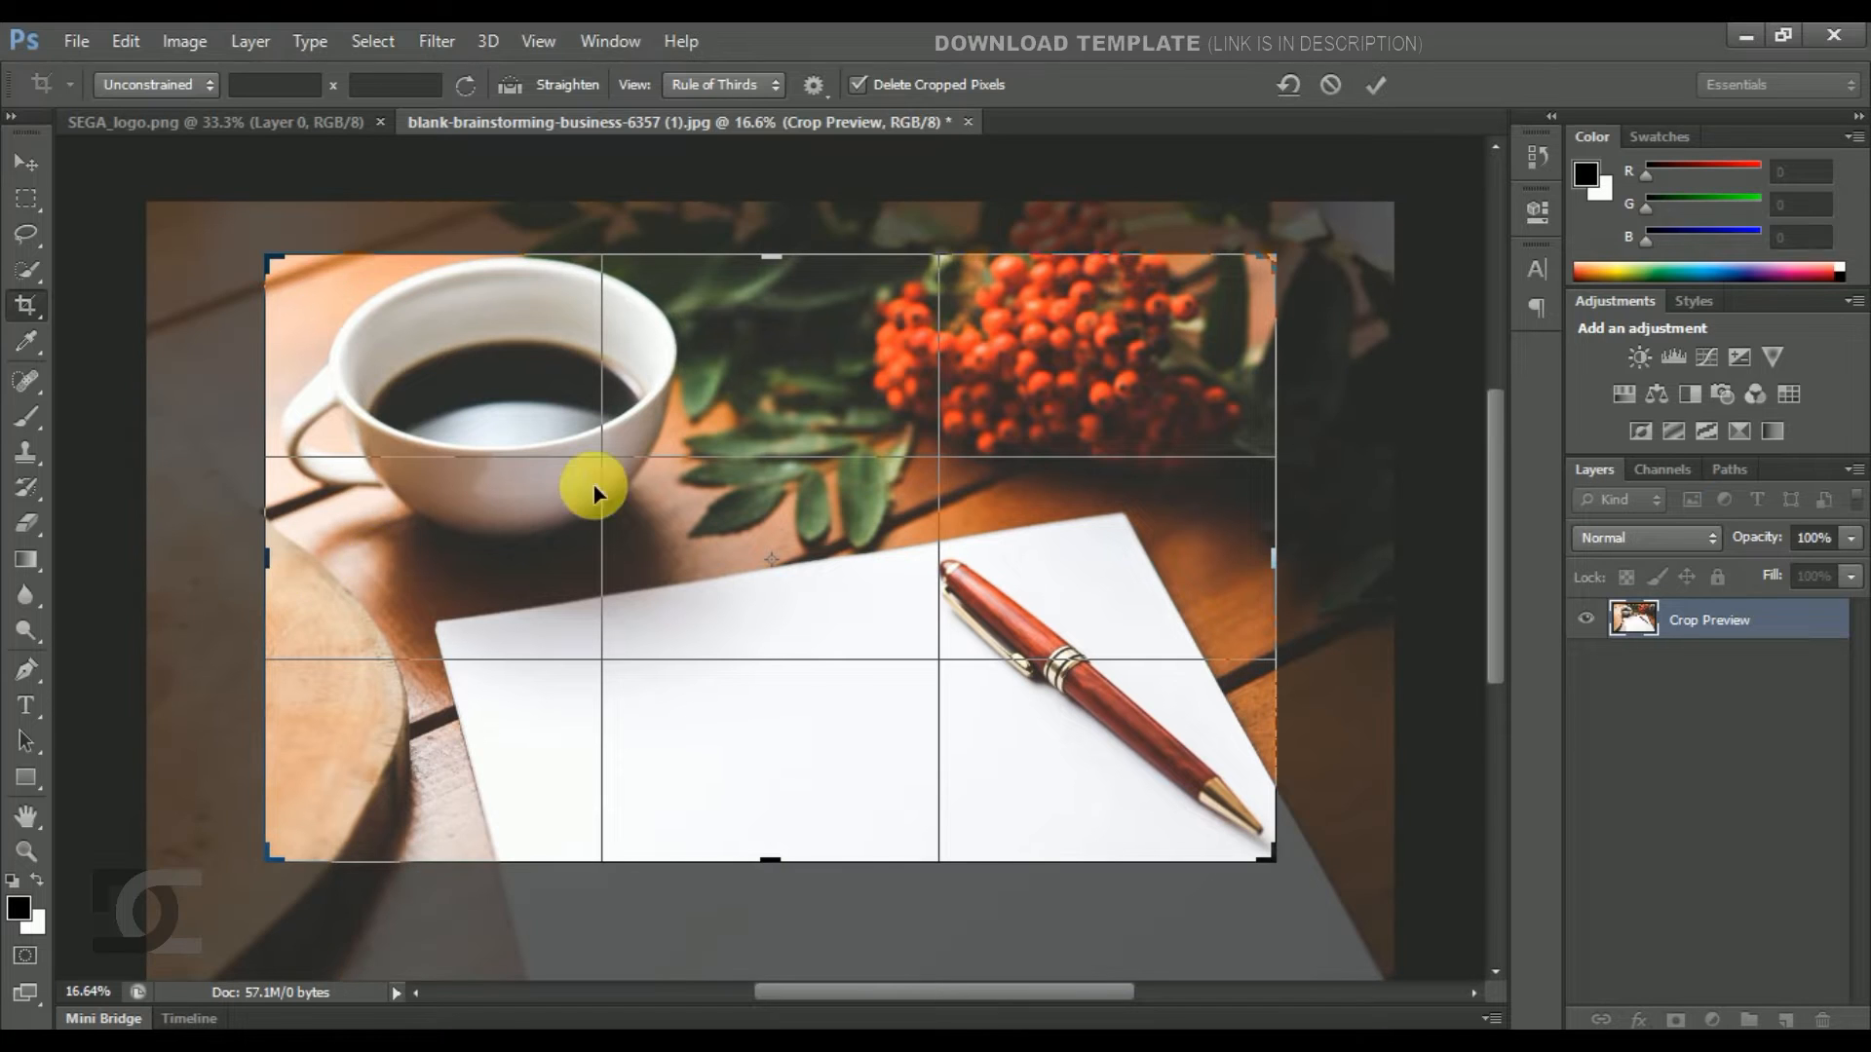
click(1380, 85)
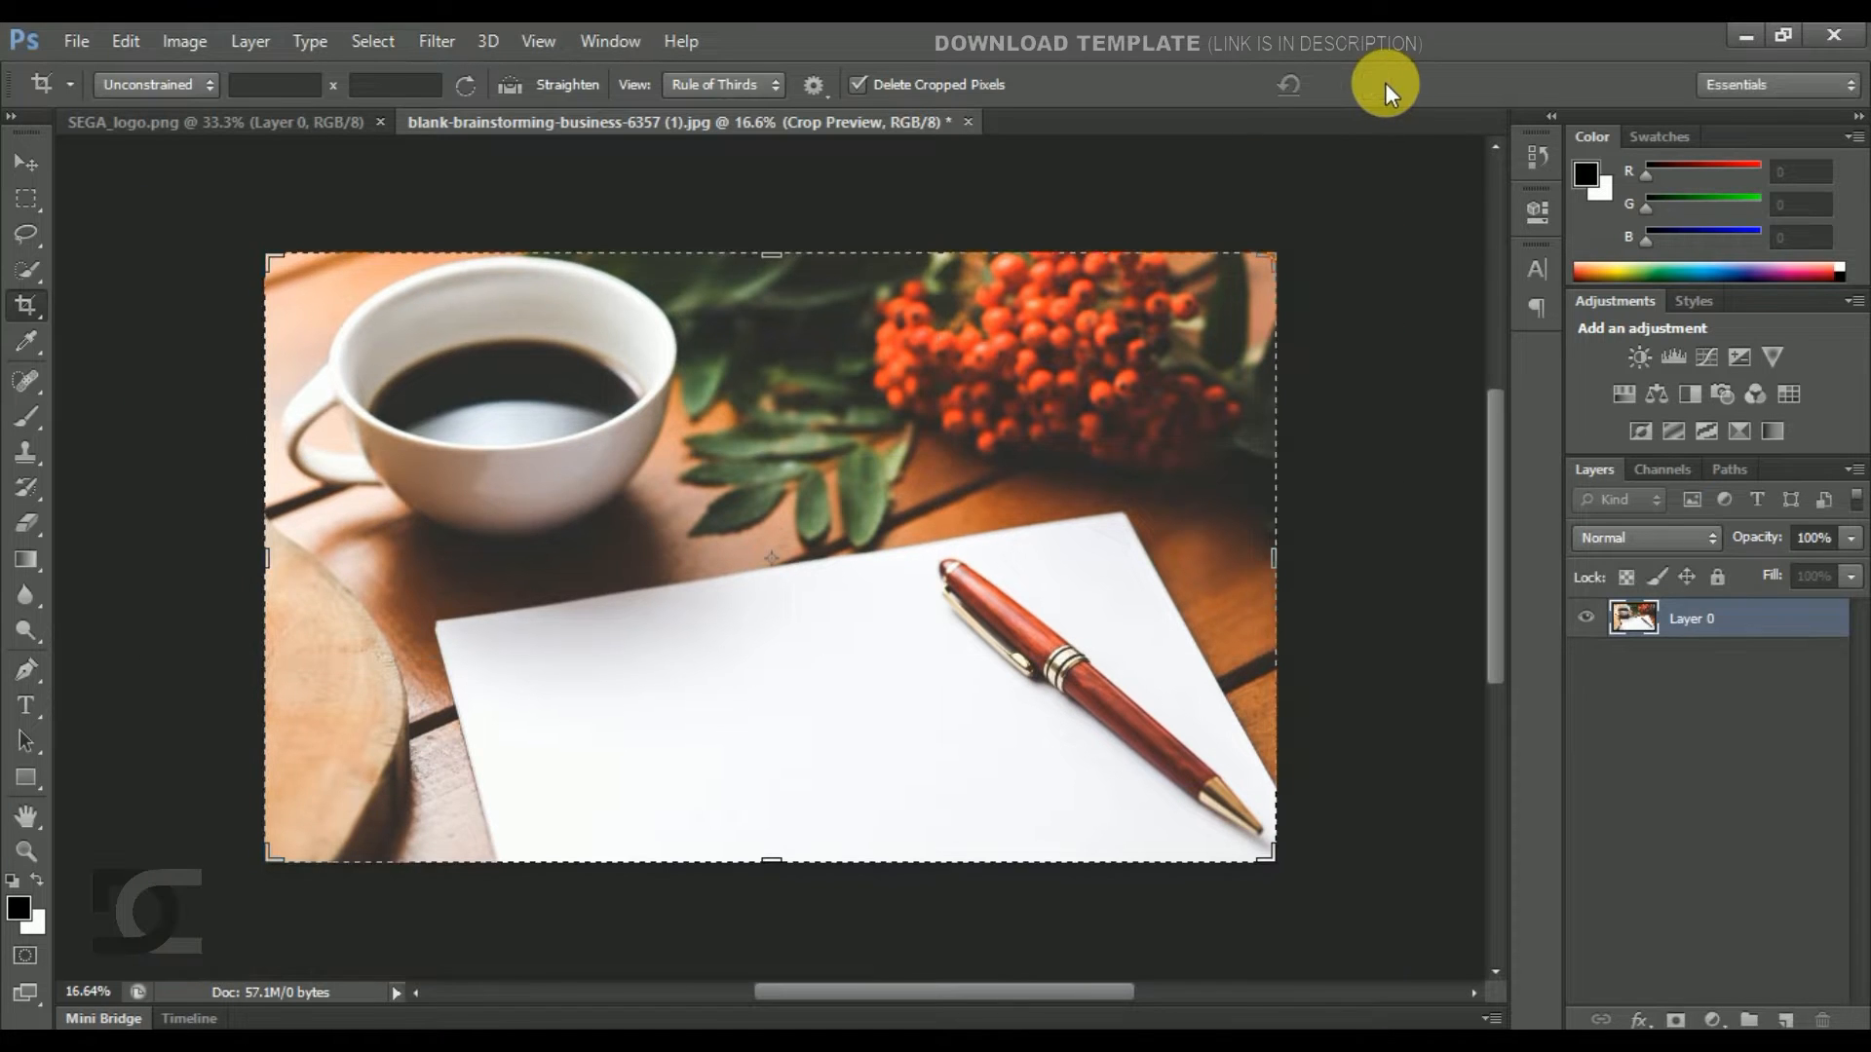
click(1651, 739)
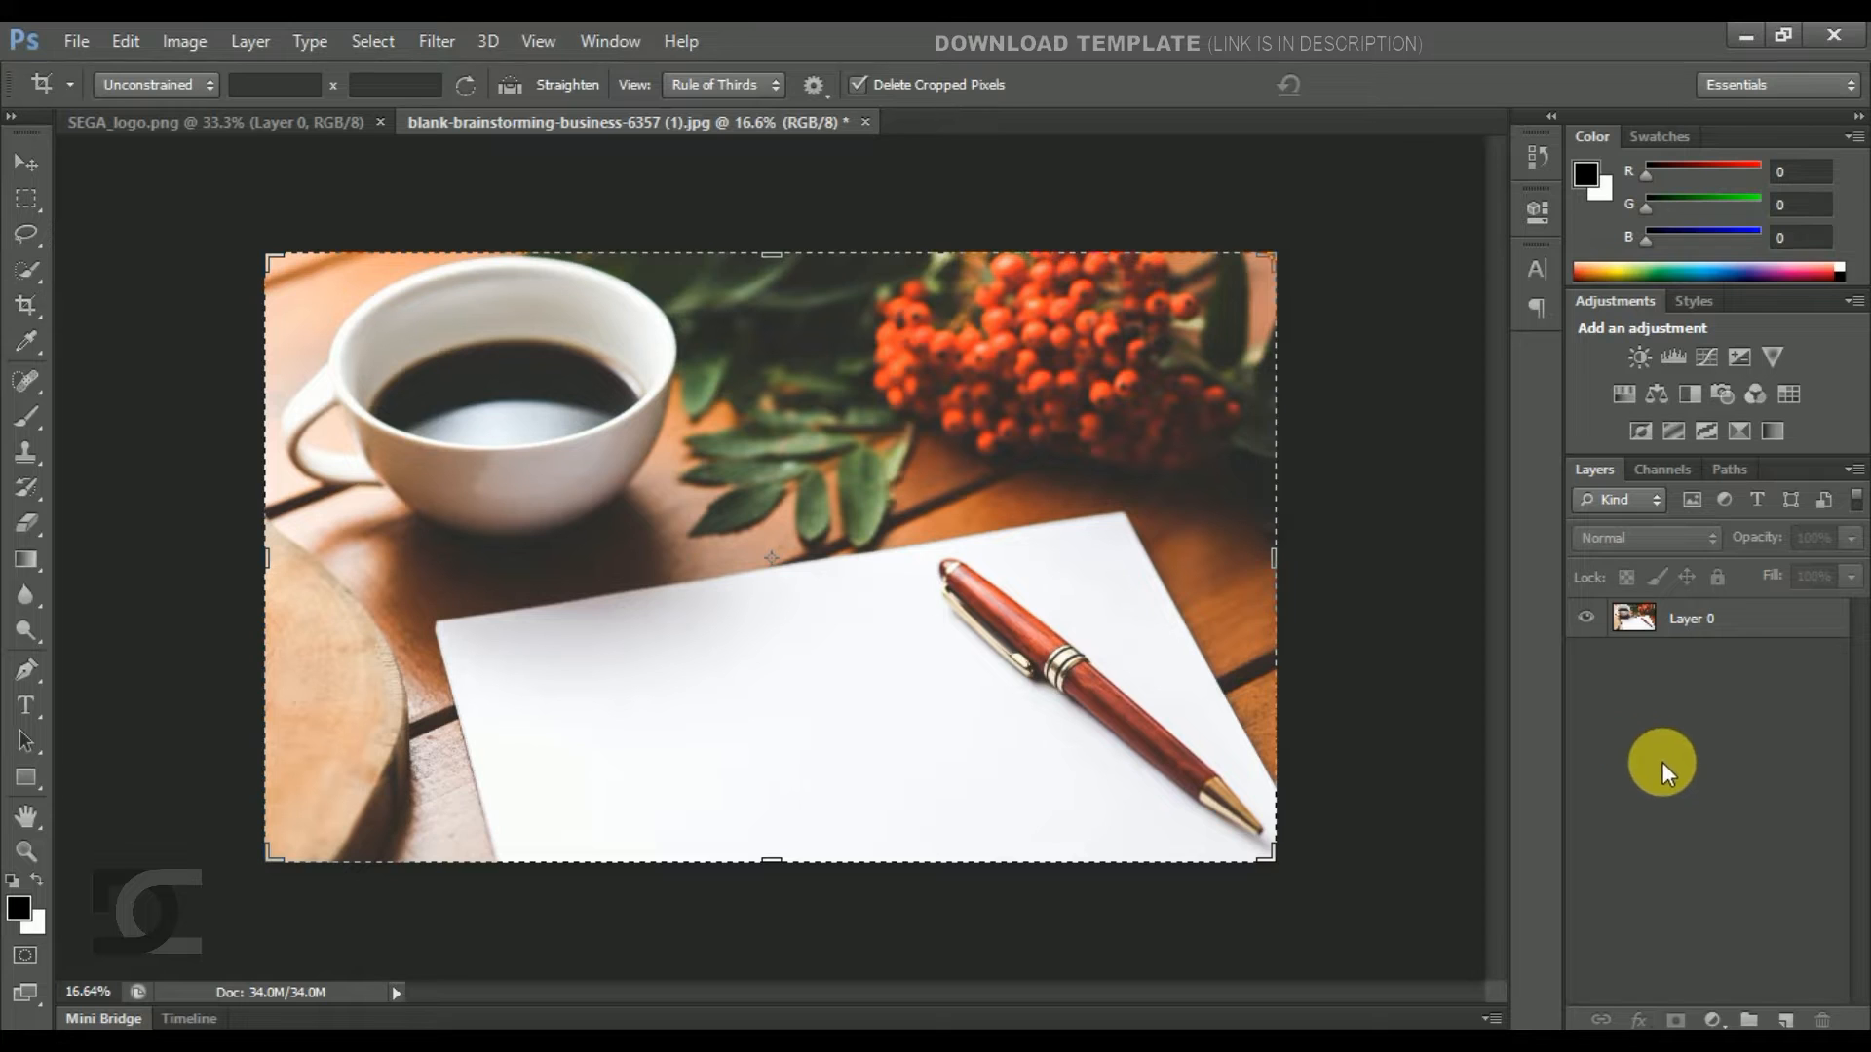
key(v)
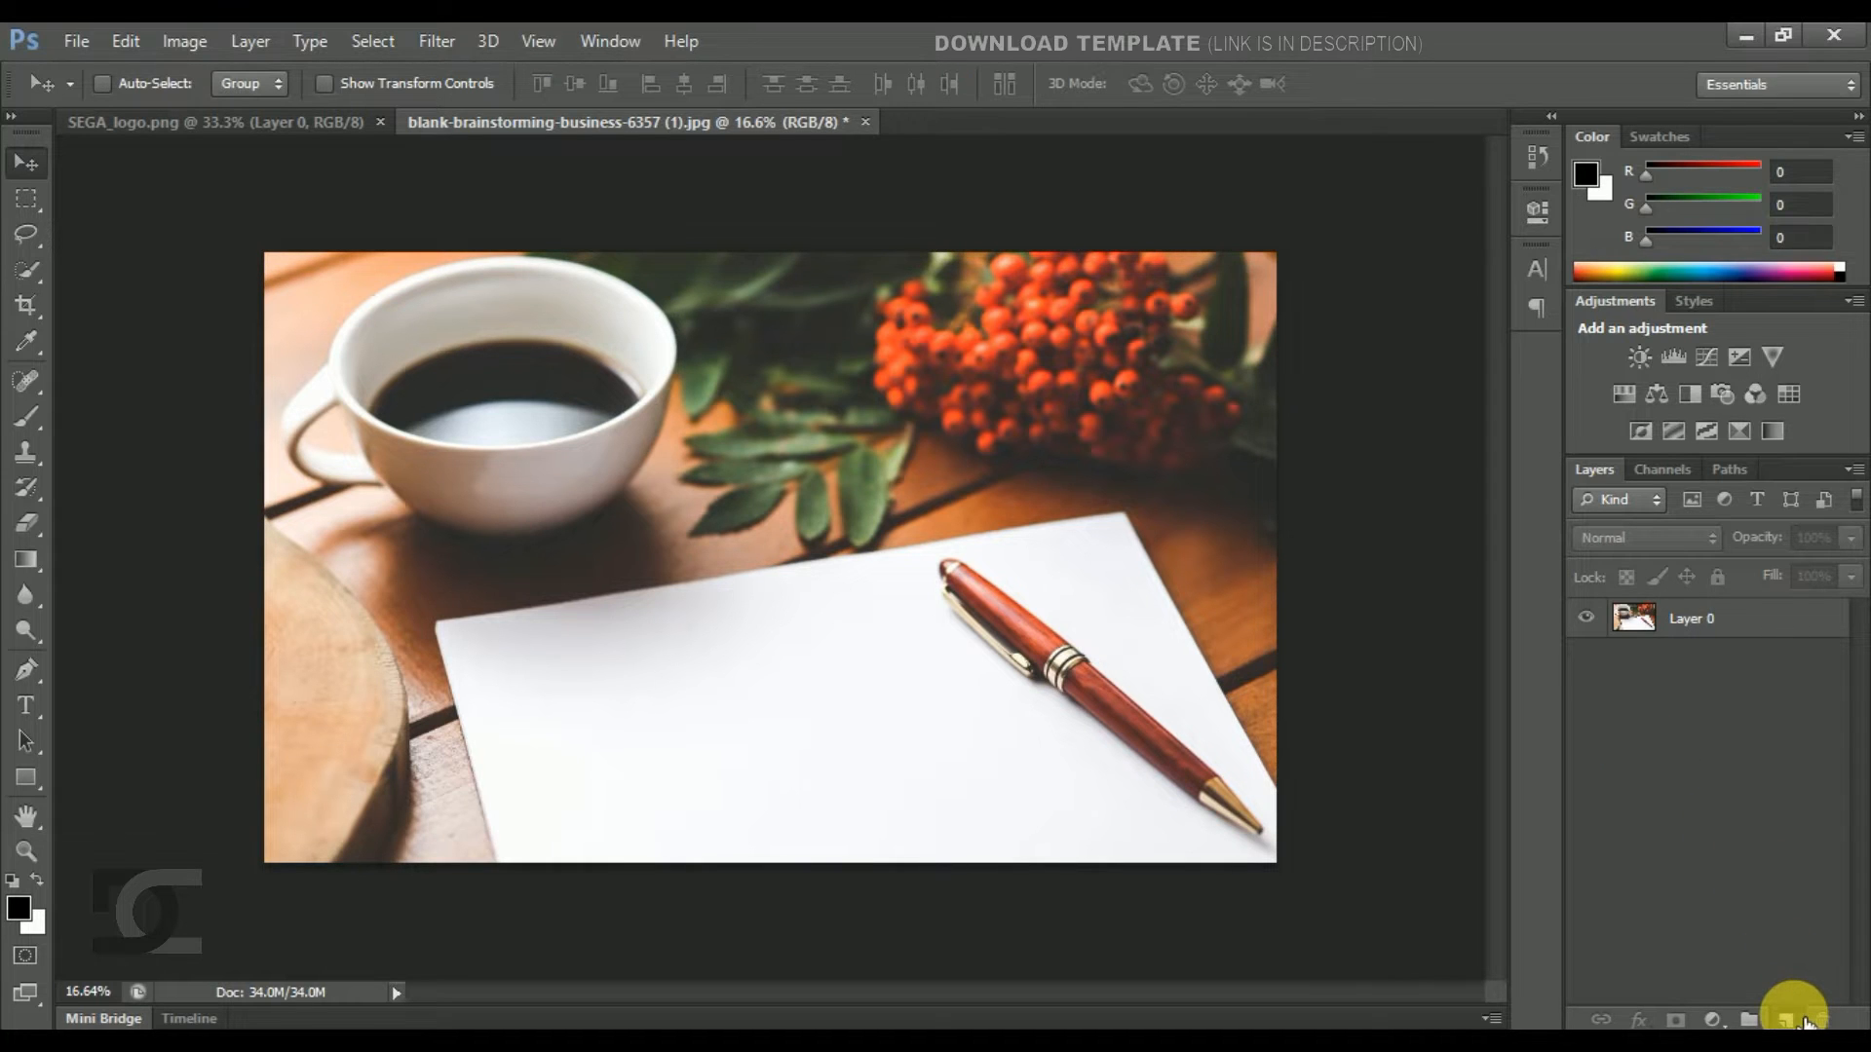
Add an empty layer above the photo and convert it to a smart object.
click(1793, 1020)
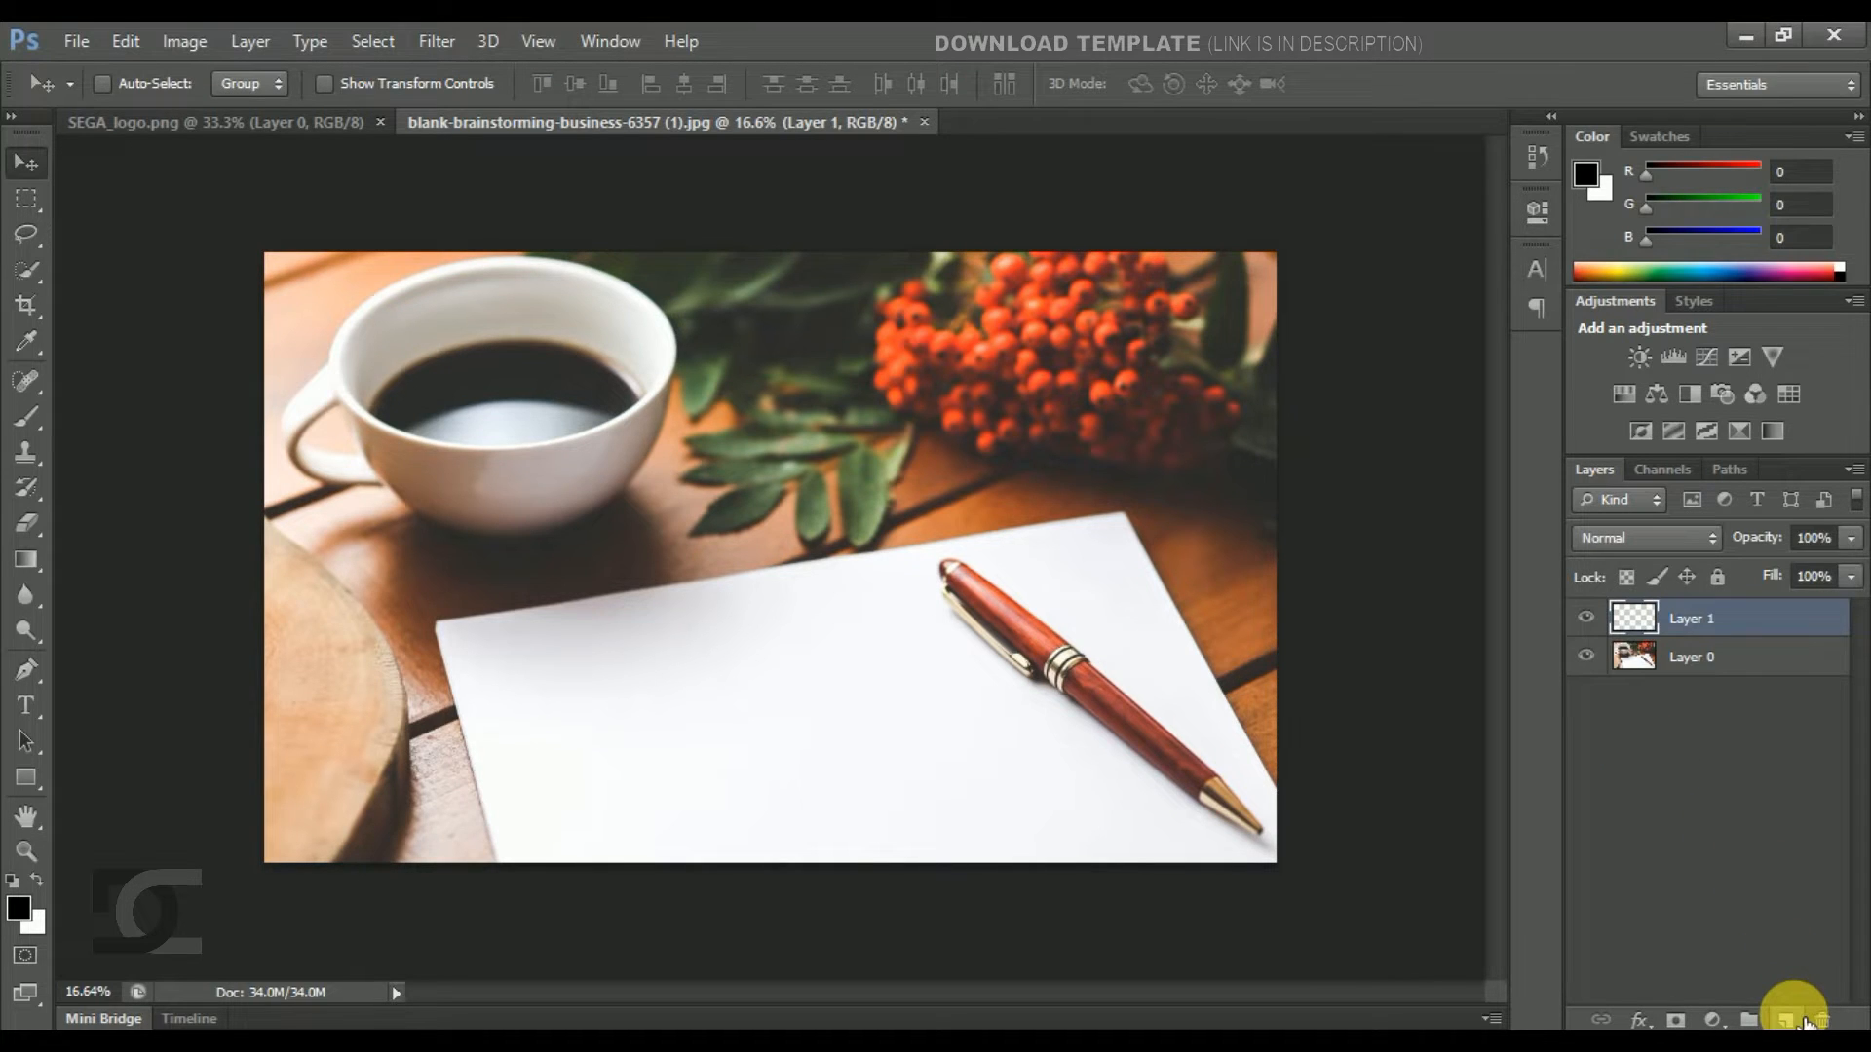
right_click(1745, 627)
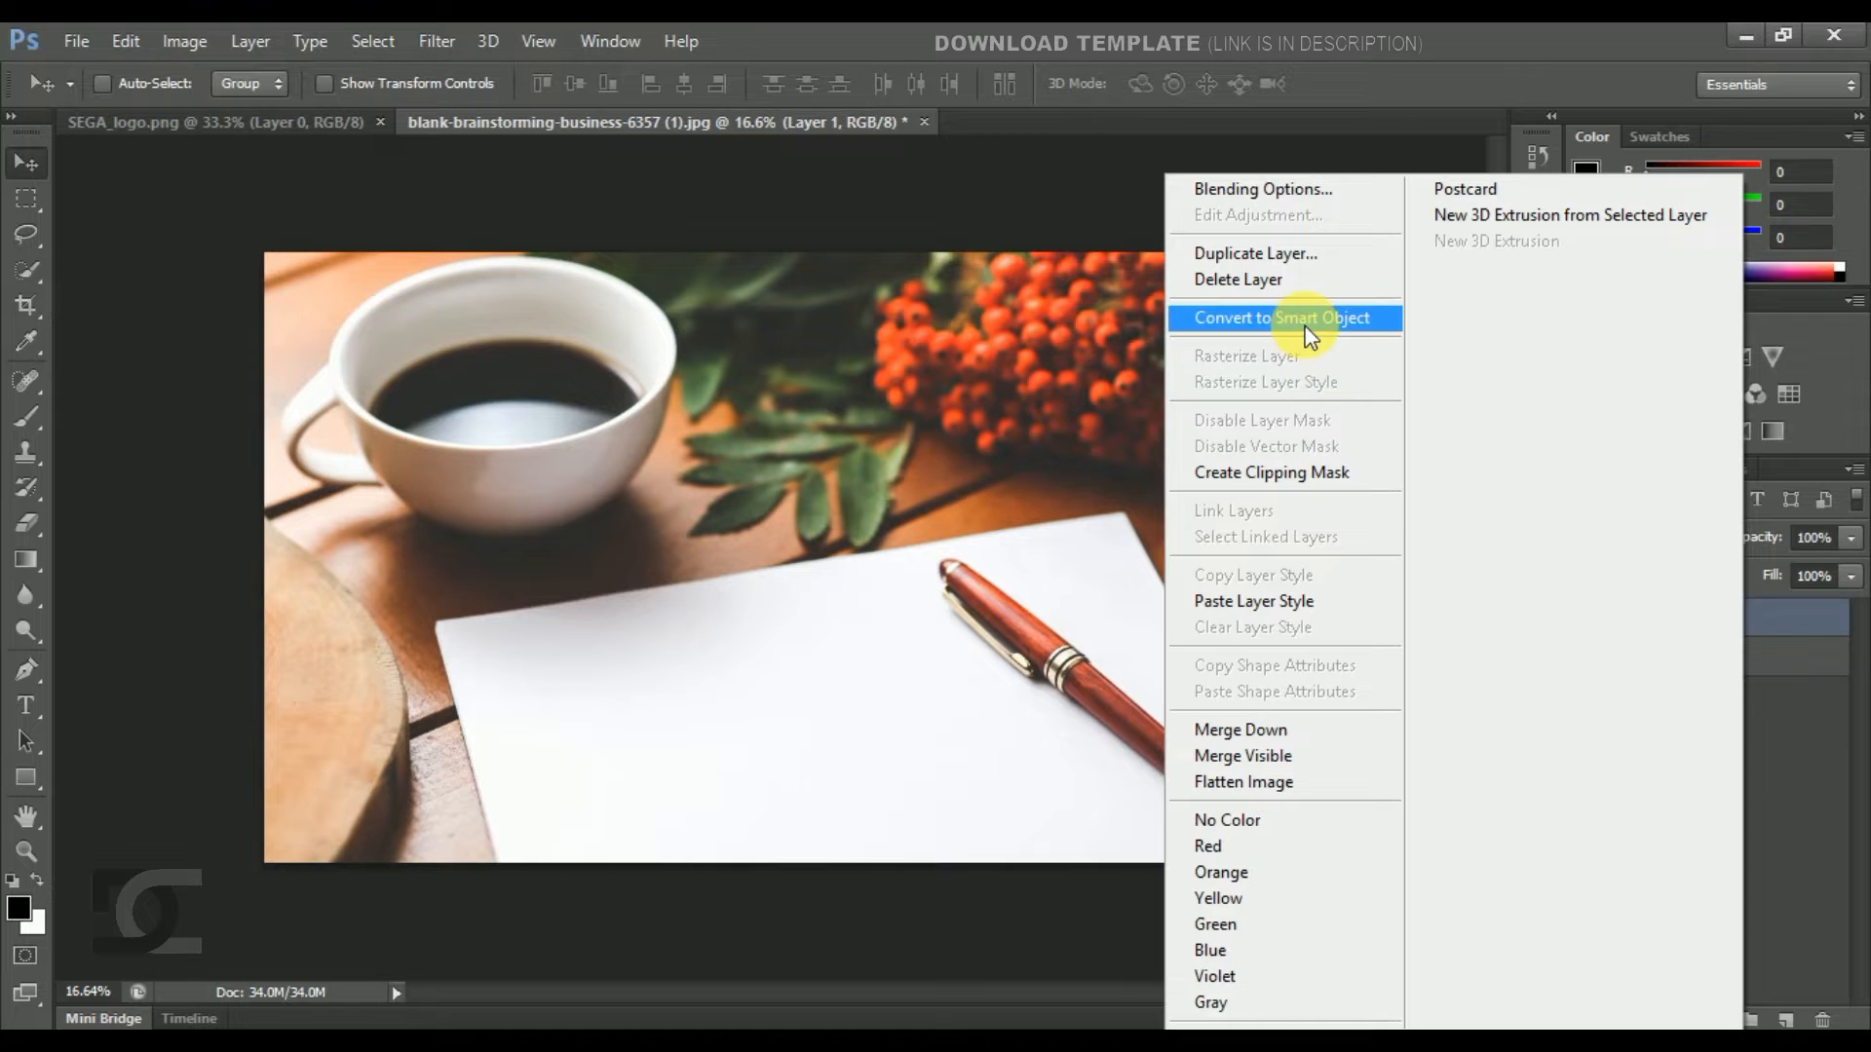
click(1308, 327)
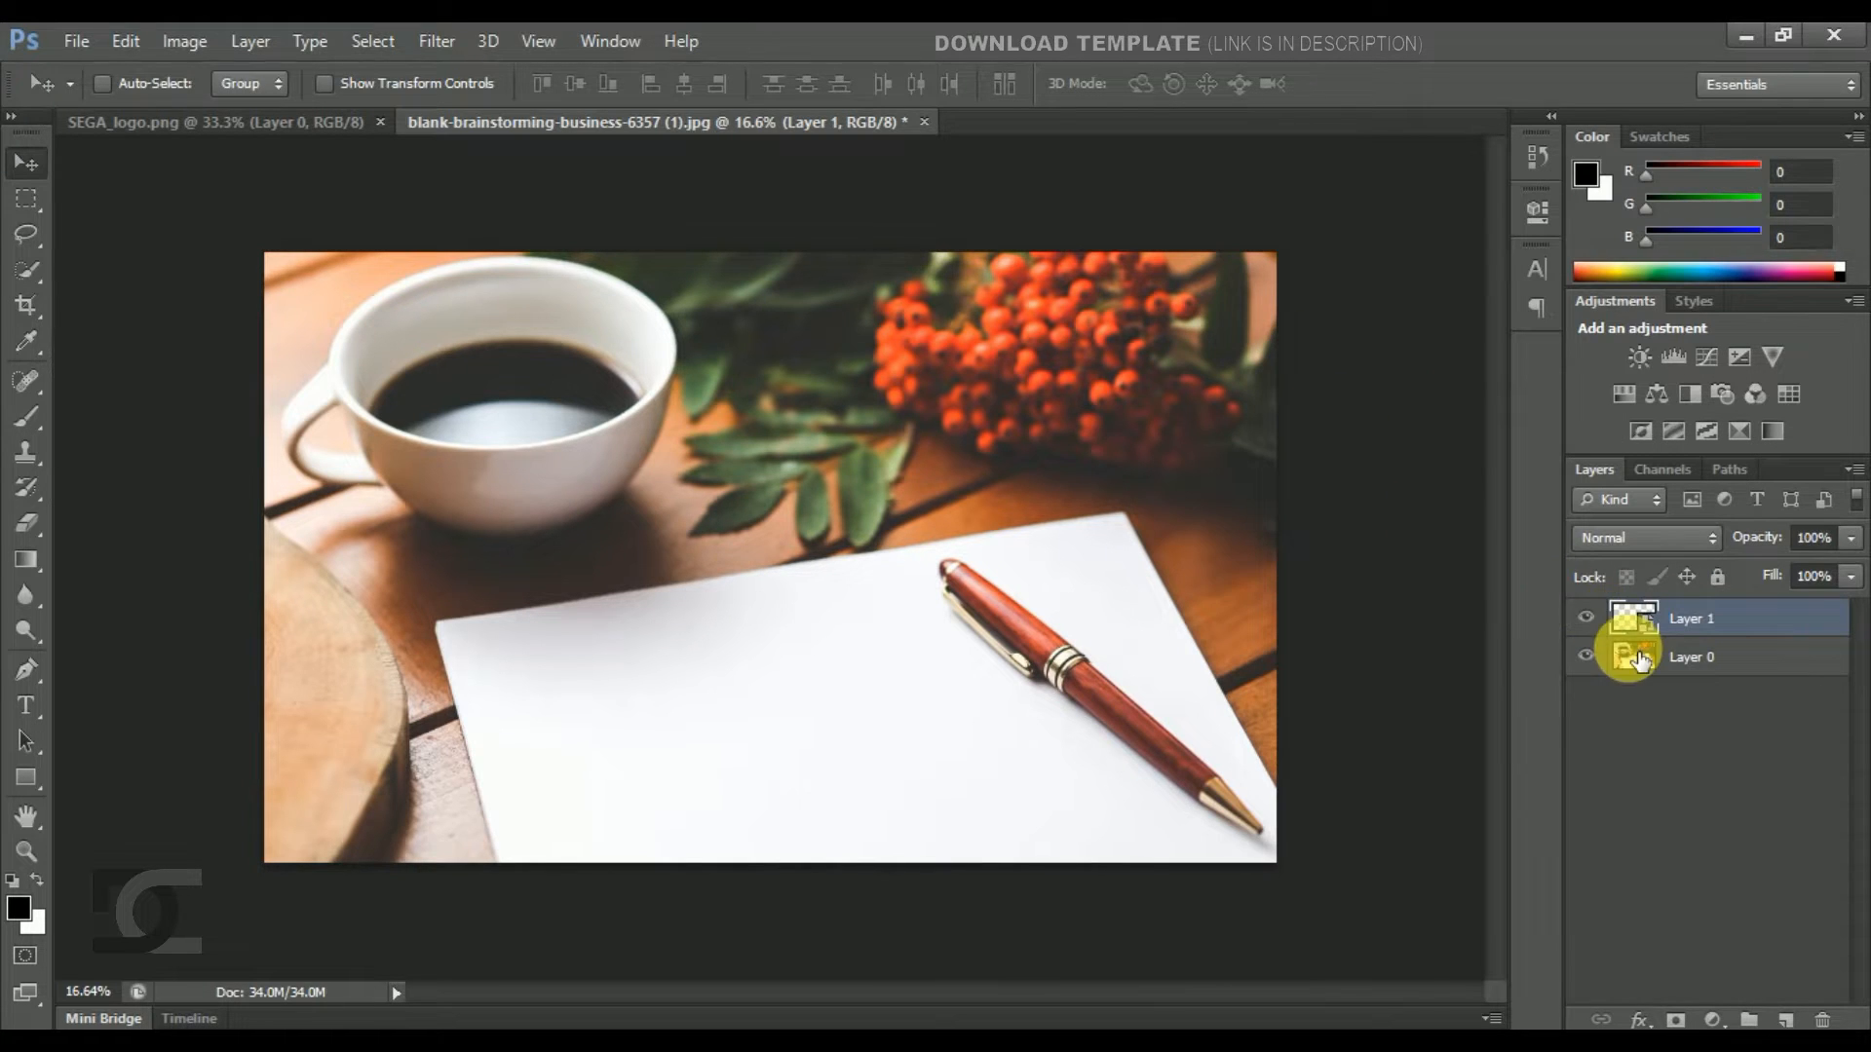
Open the smart object's contents and copy the SEGA logo from SEGA_logo.png into the middle of its canvas.
right_click(1679, 617)
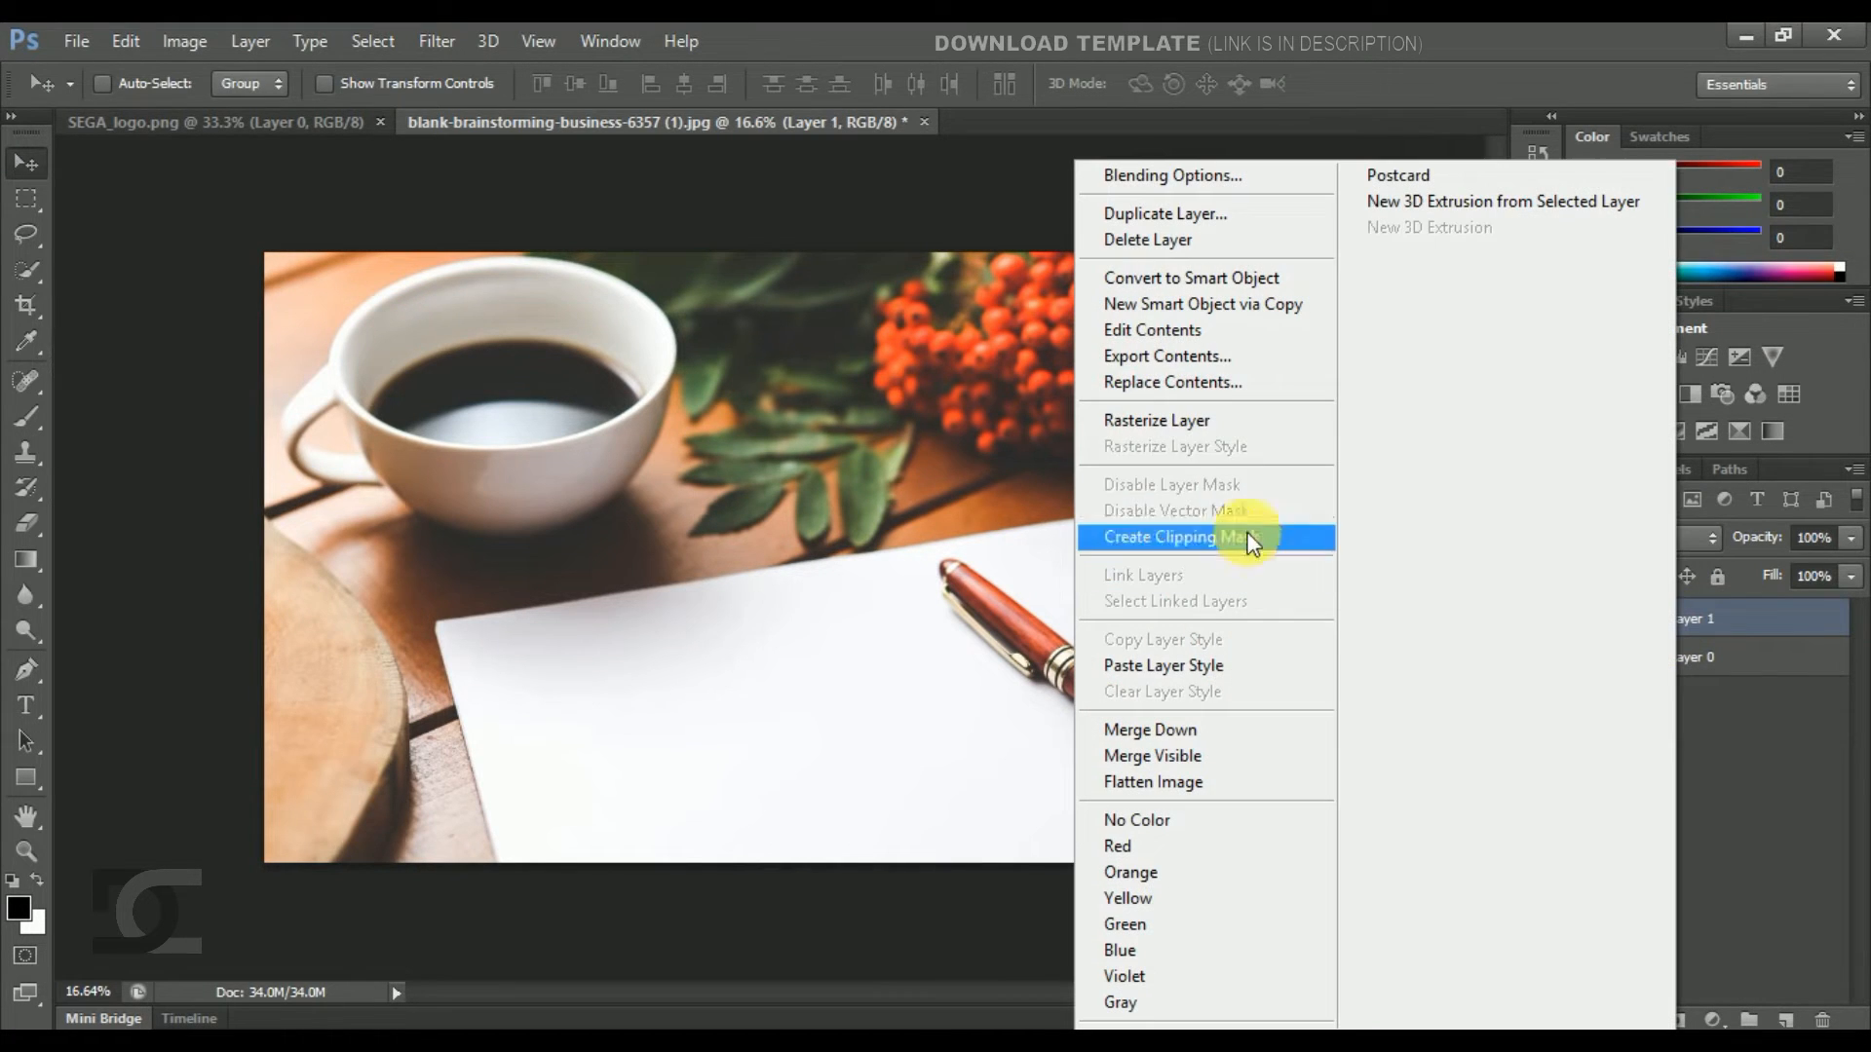
click(1164, 336)
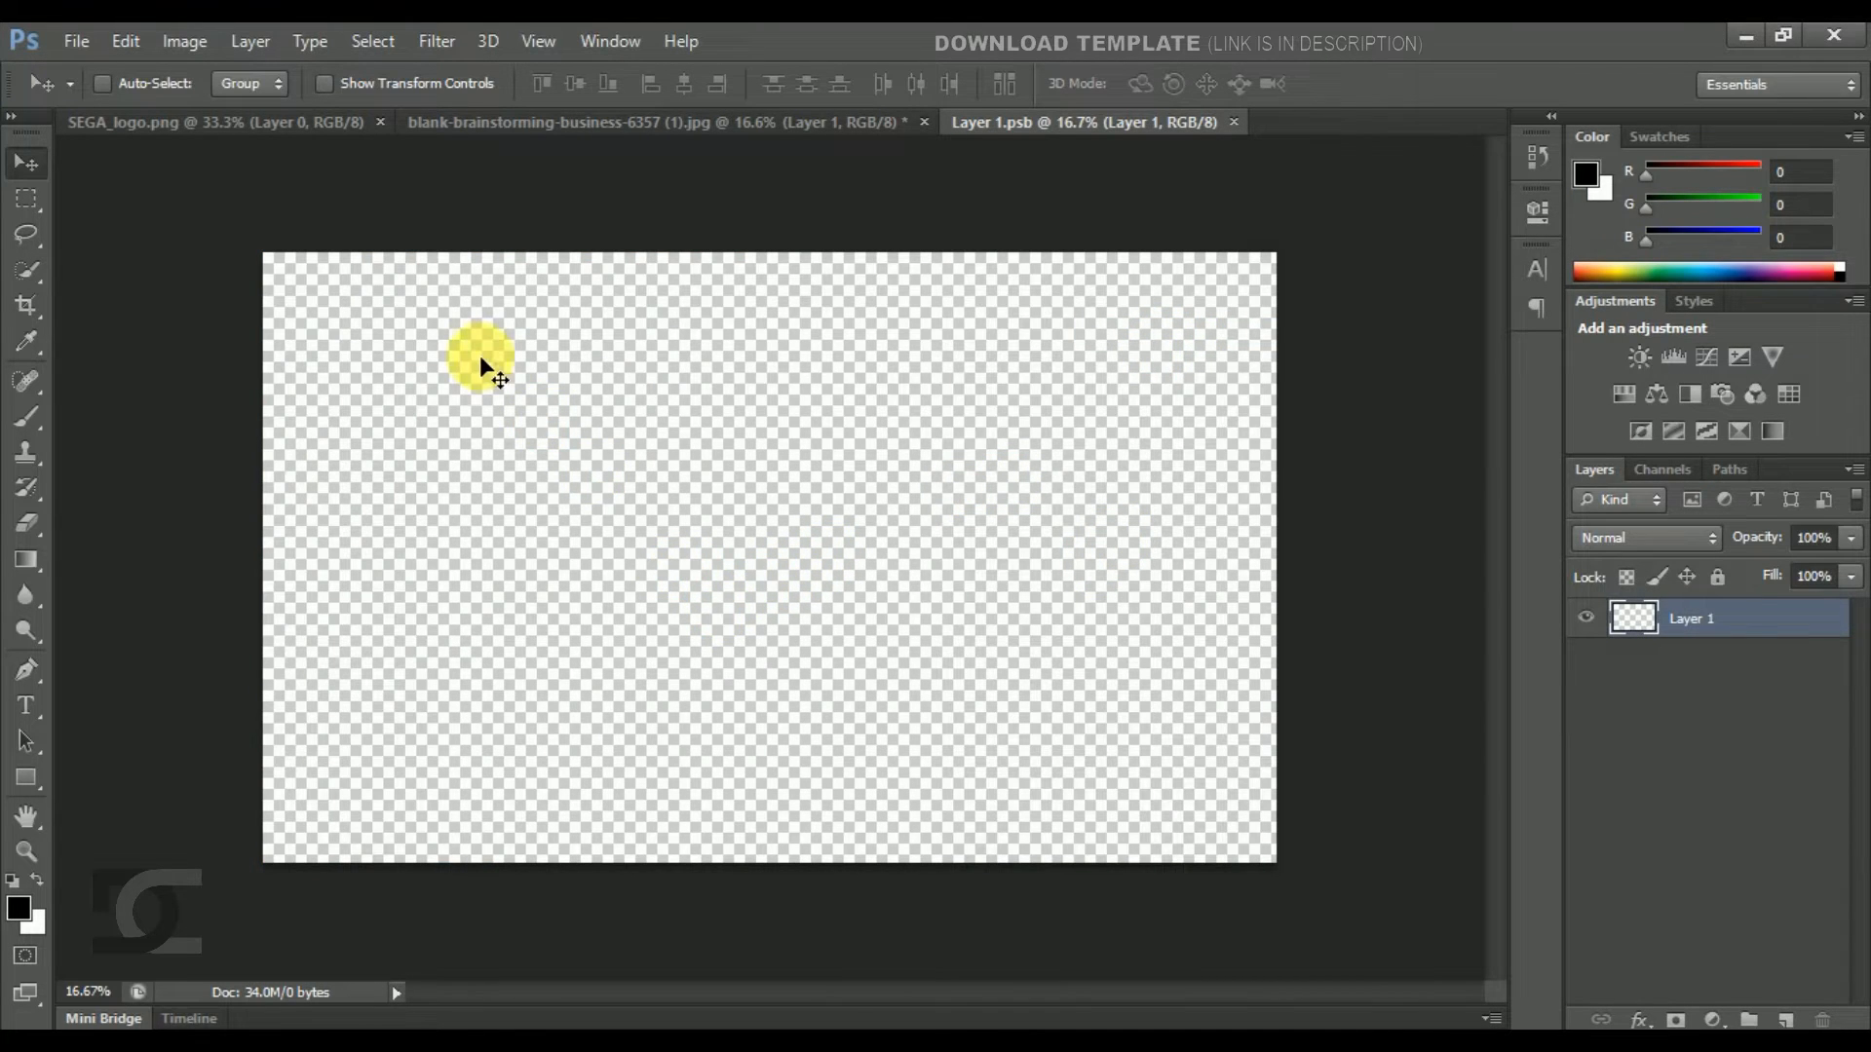
click(296, 129)
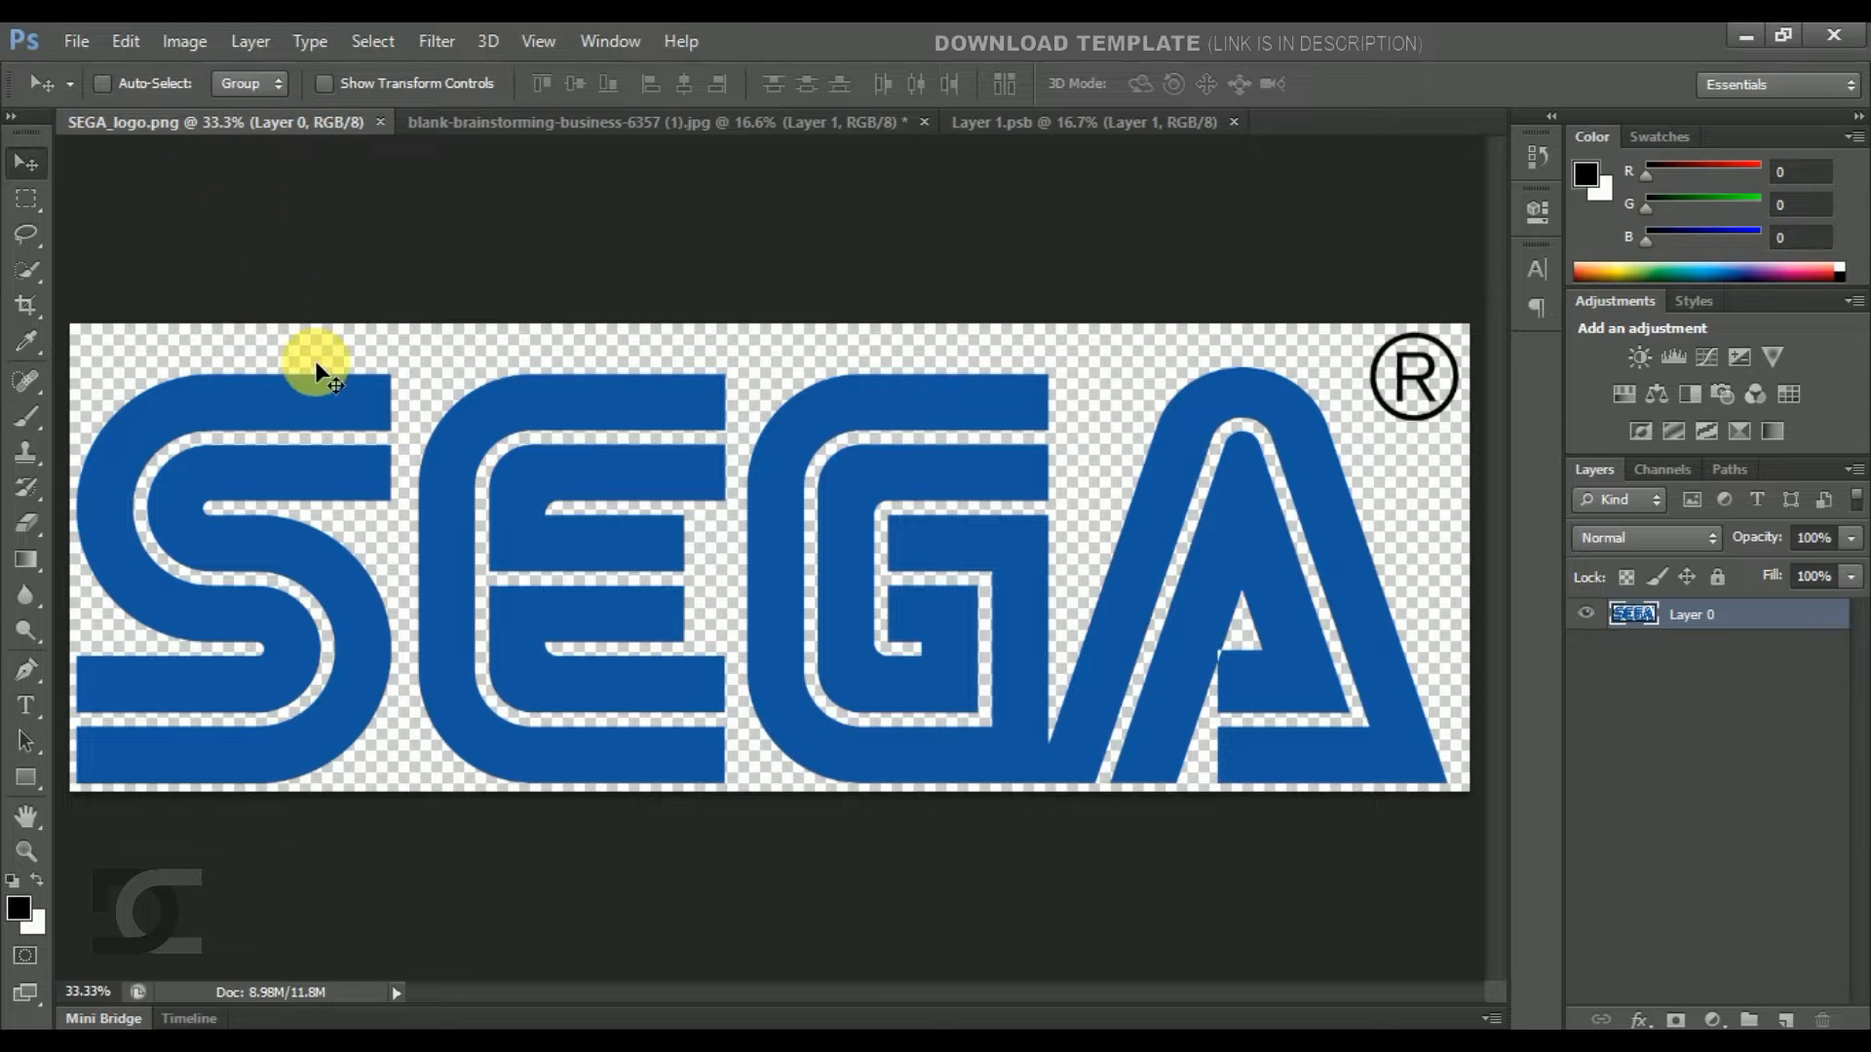
drag(314, 360, 733, 505)
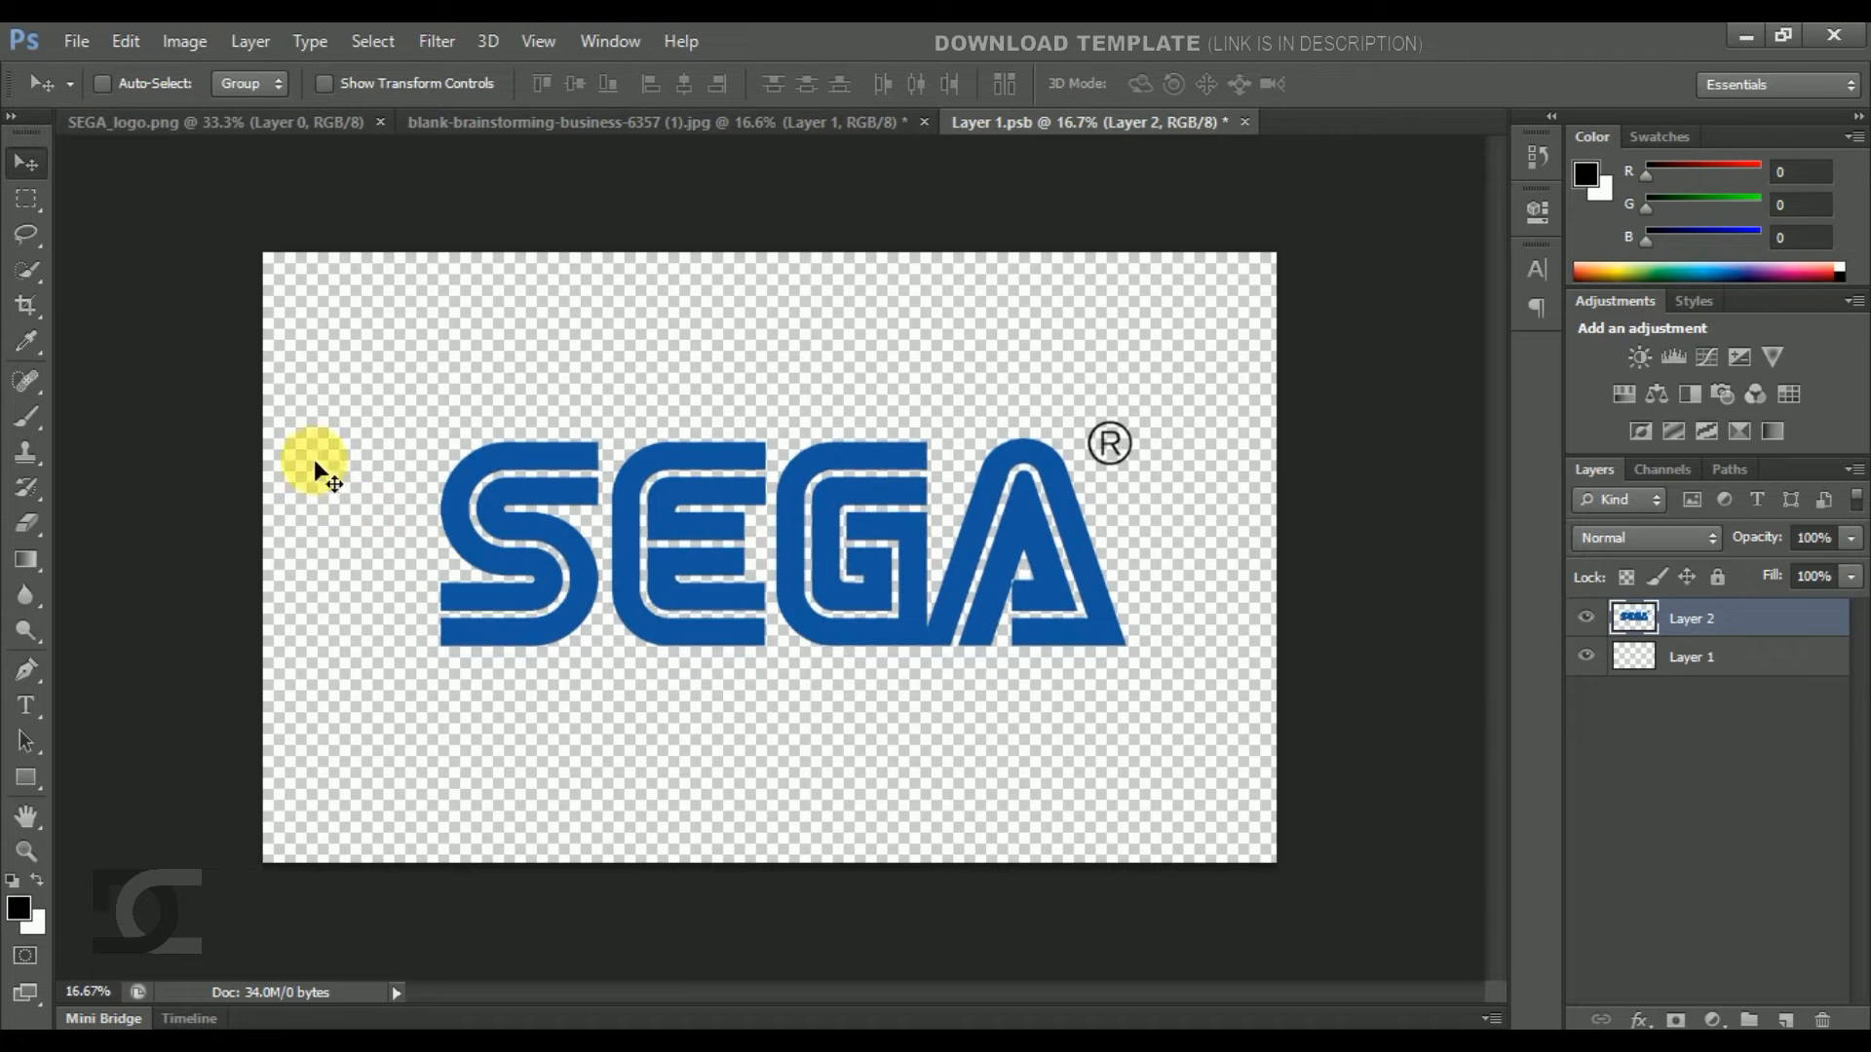
Save and close the smart object file Layer 1.psb, and return to the desk photo document.
click(76, 41)
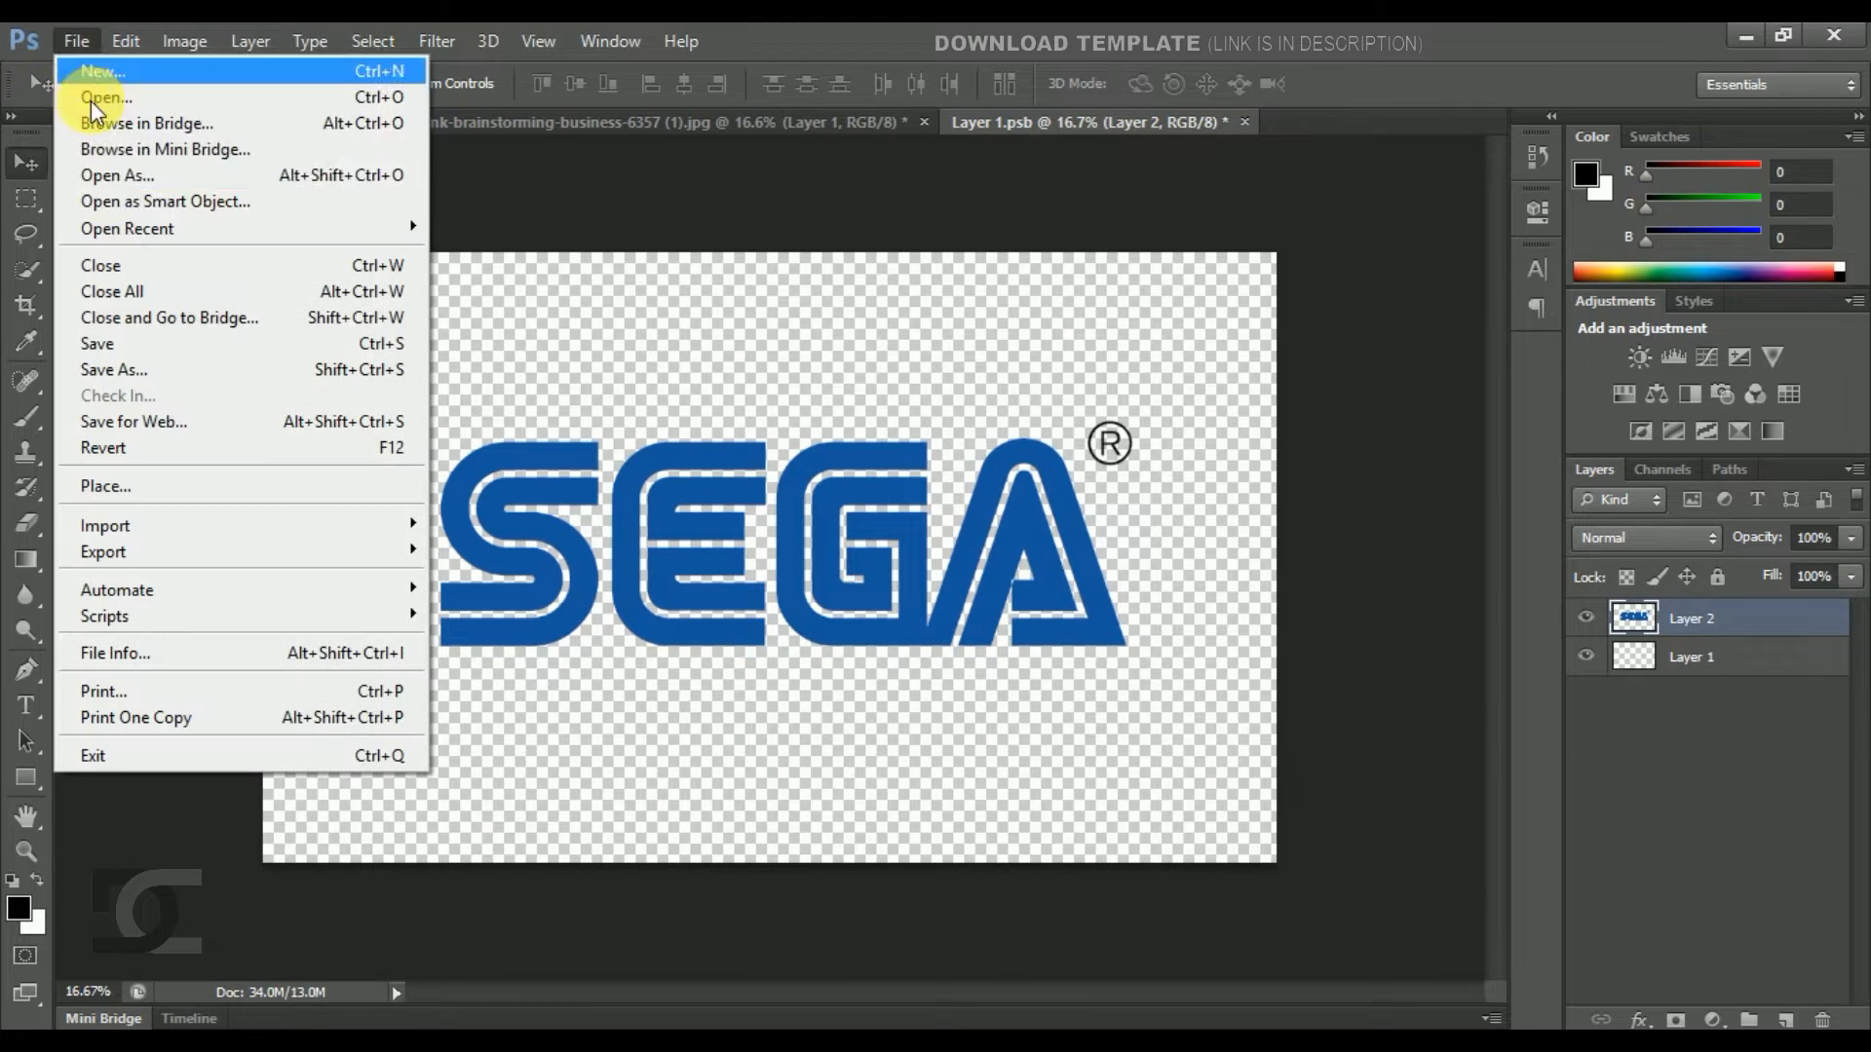
click(166, 346)
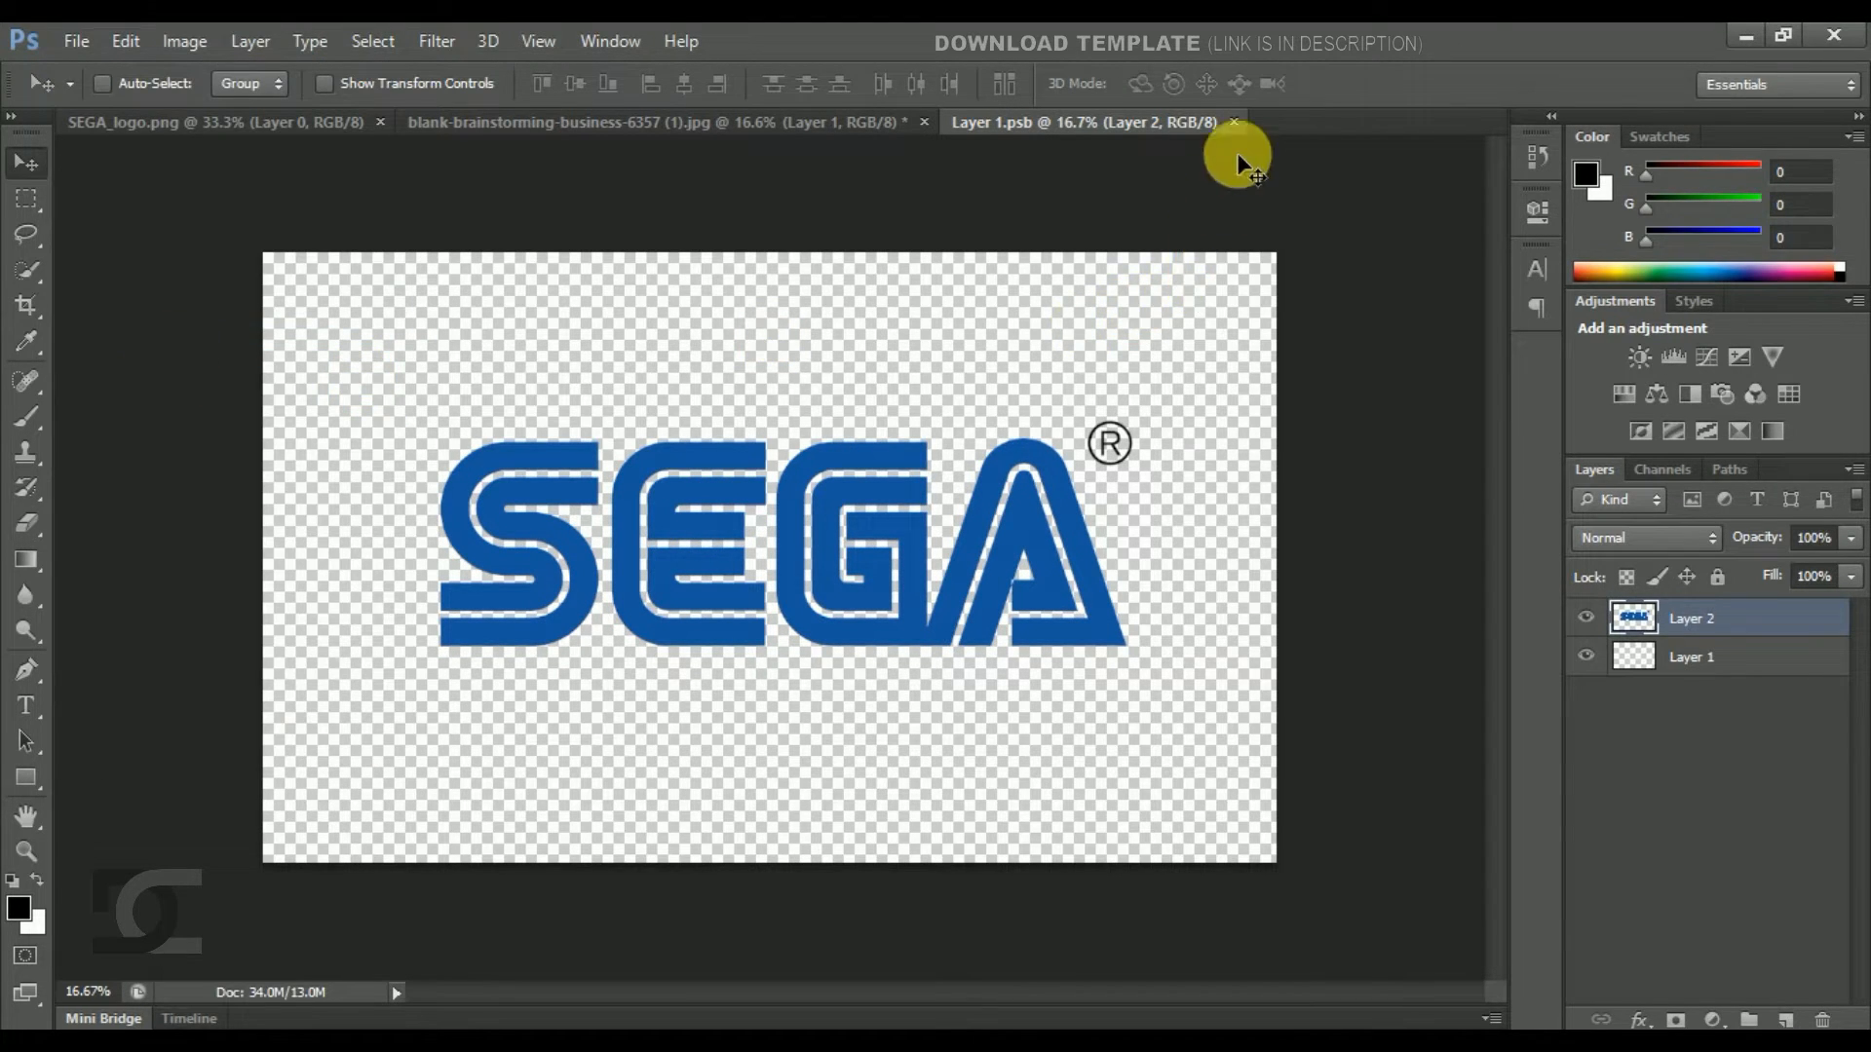
click(1233, 122)
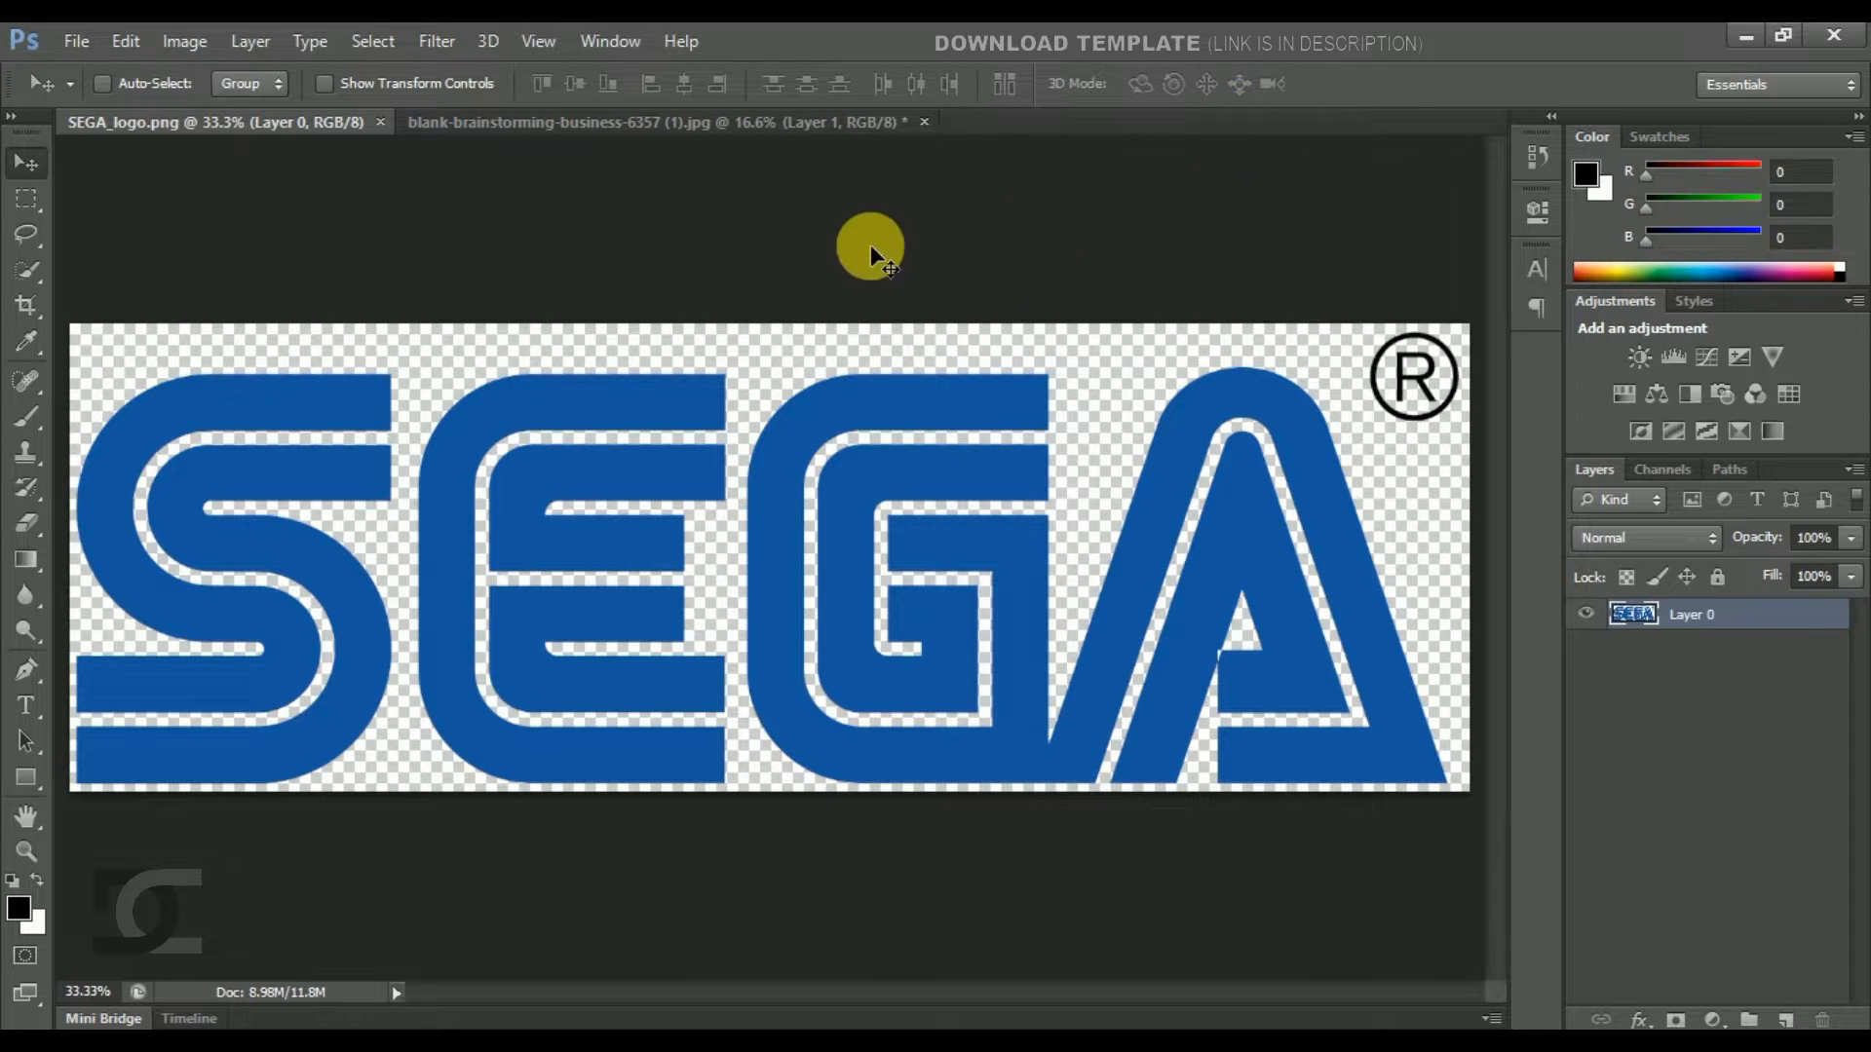
click(745, 129)
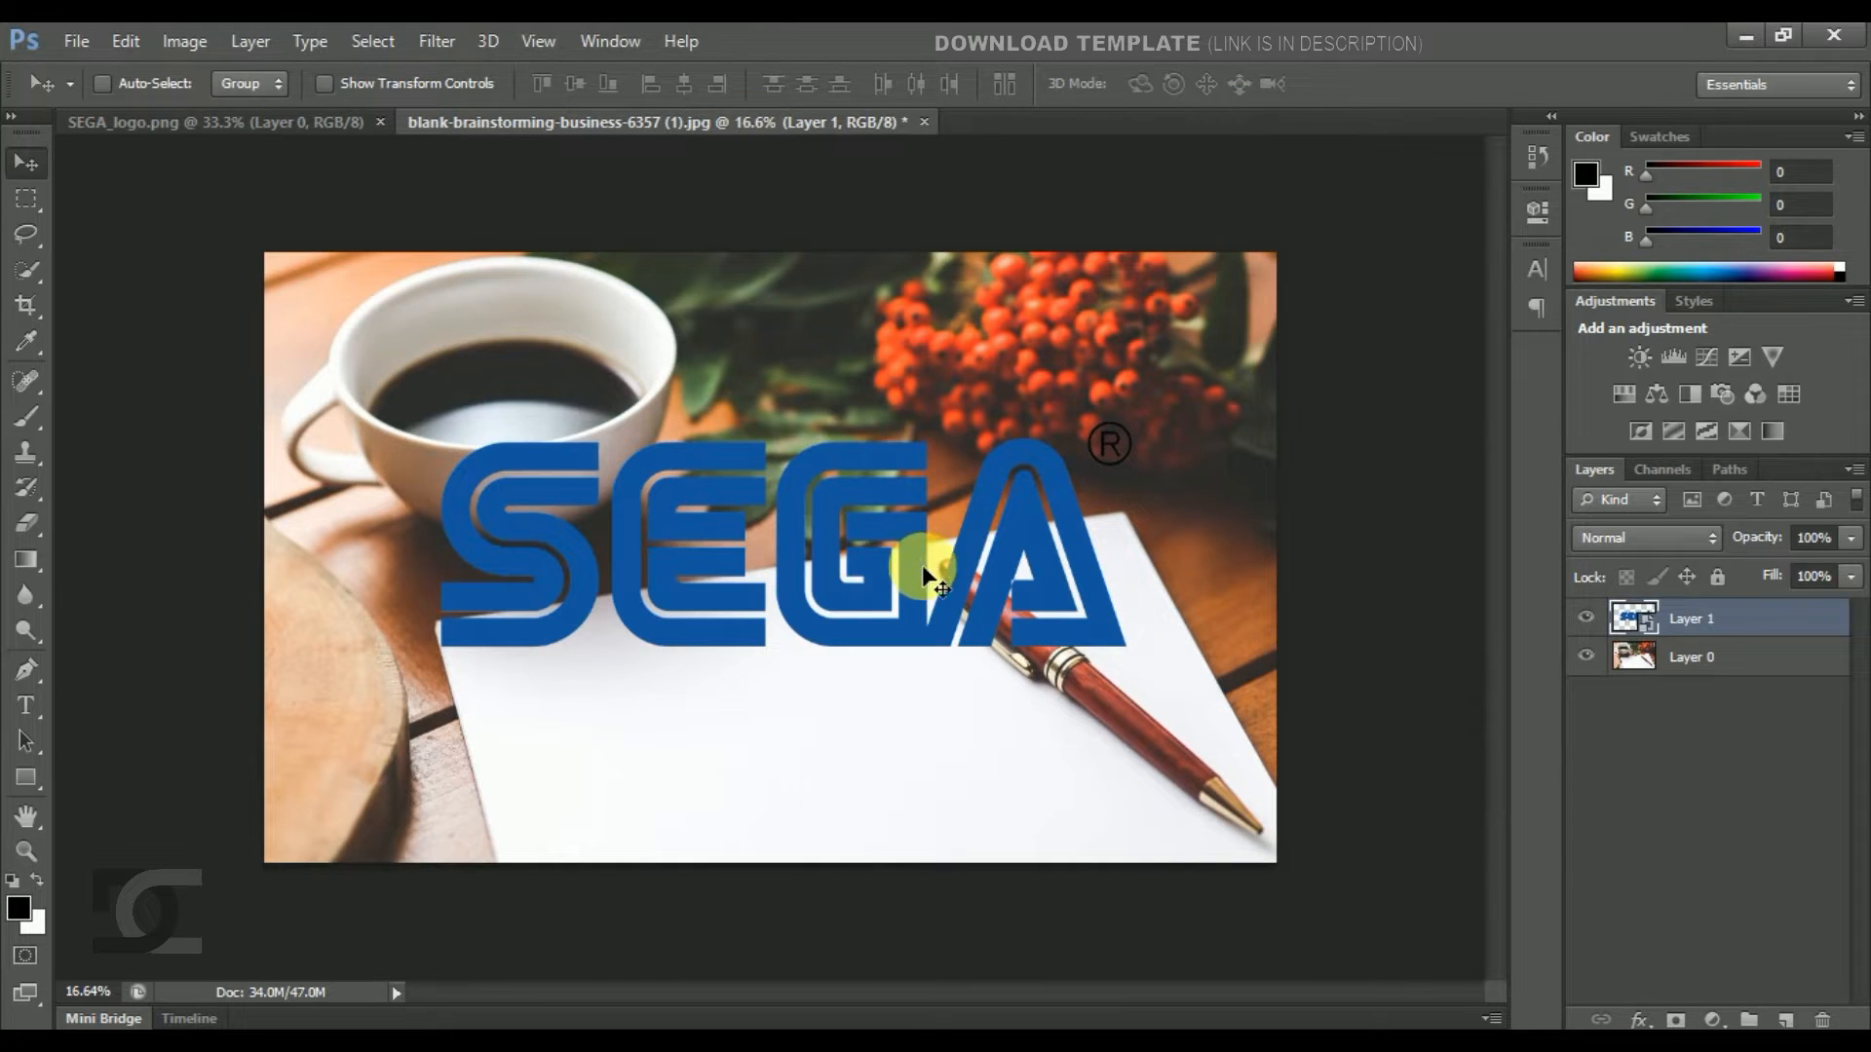
Distort the SEGA logo layer corner by corner so it lies in perspective on the white paper beside the pen.
click(126, 41)
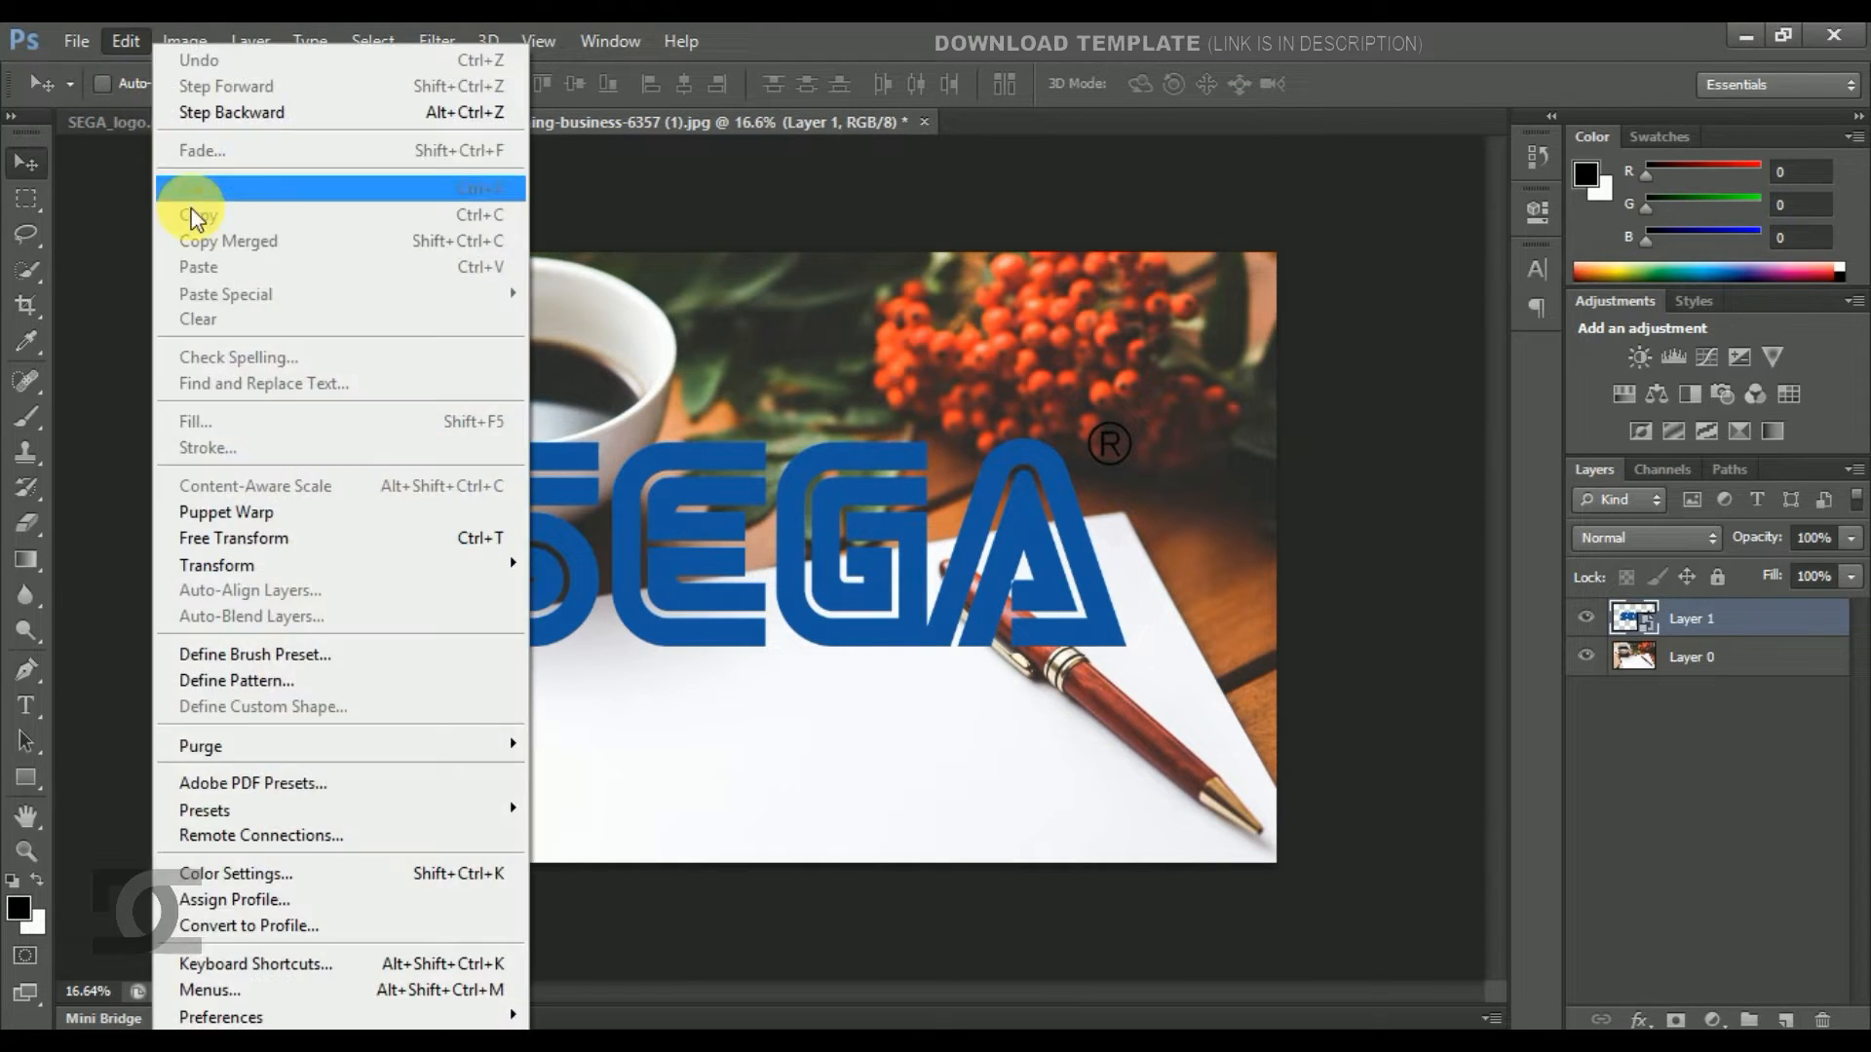
click(337, 540)
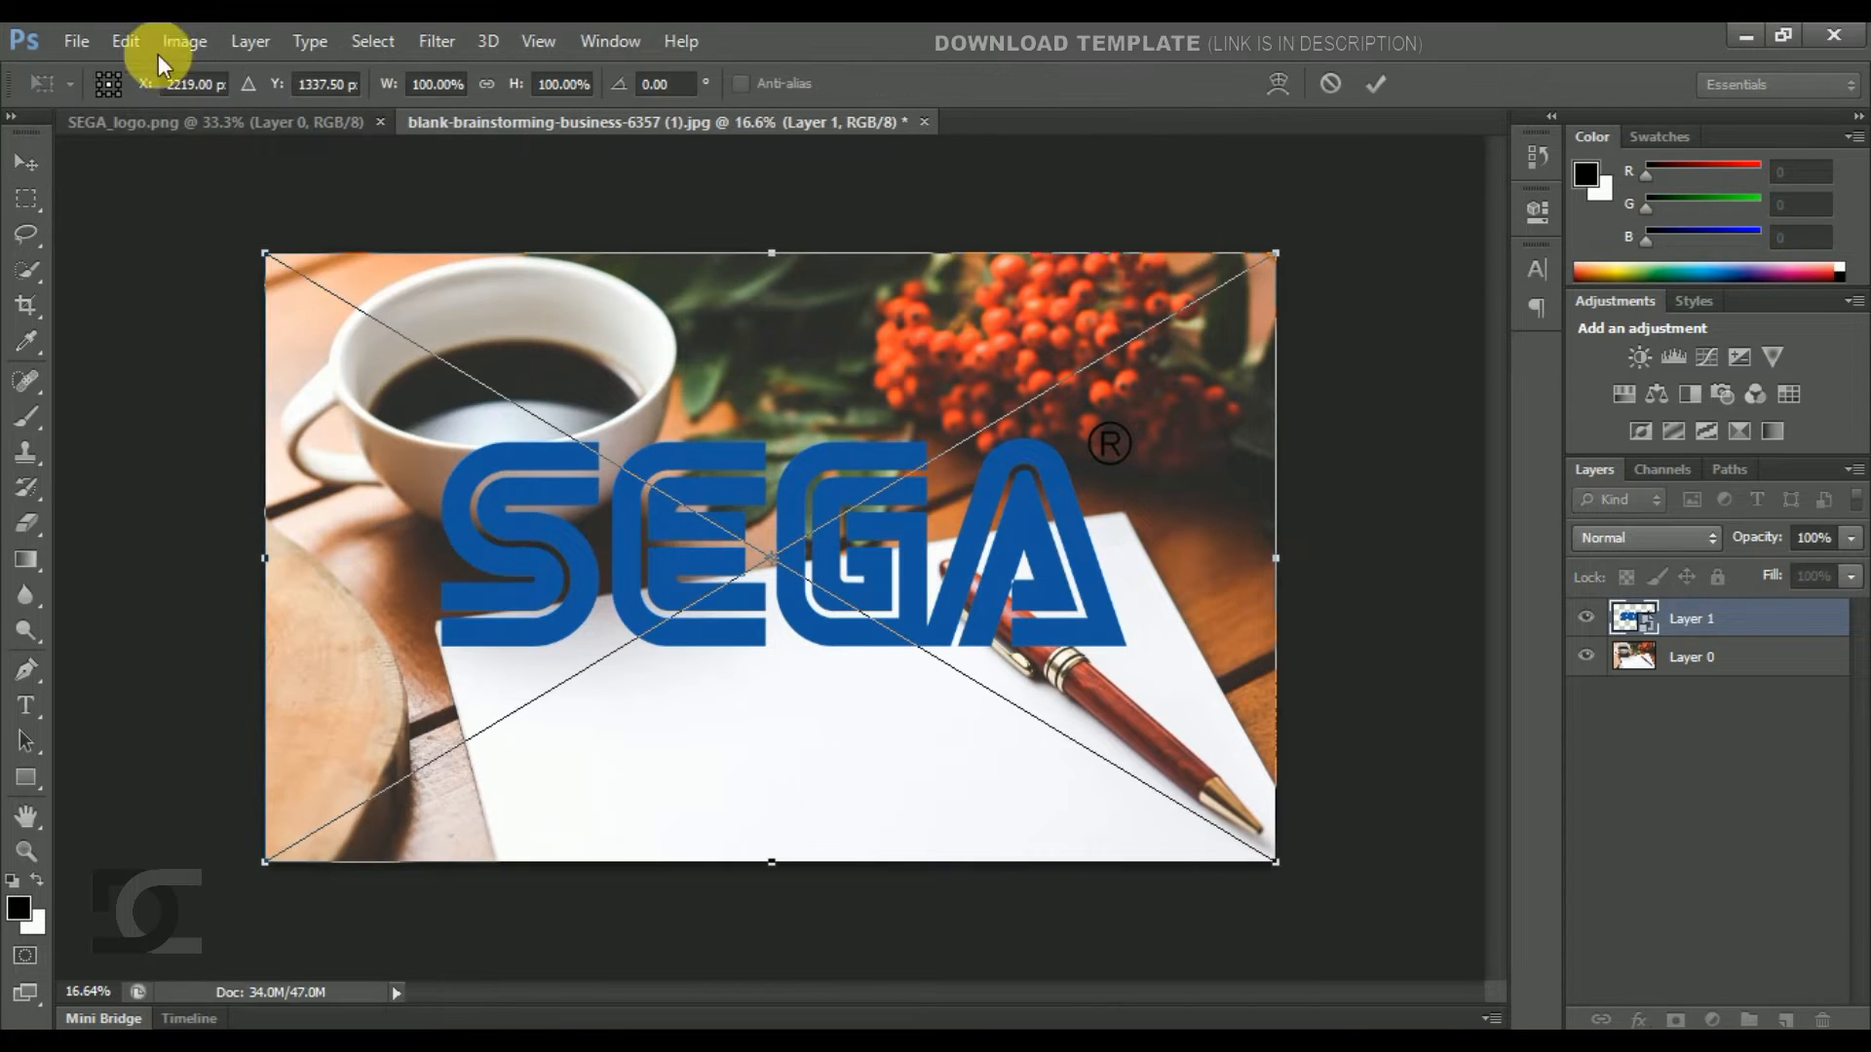
click(130, 41)
mouse_move(449, 573)
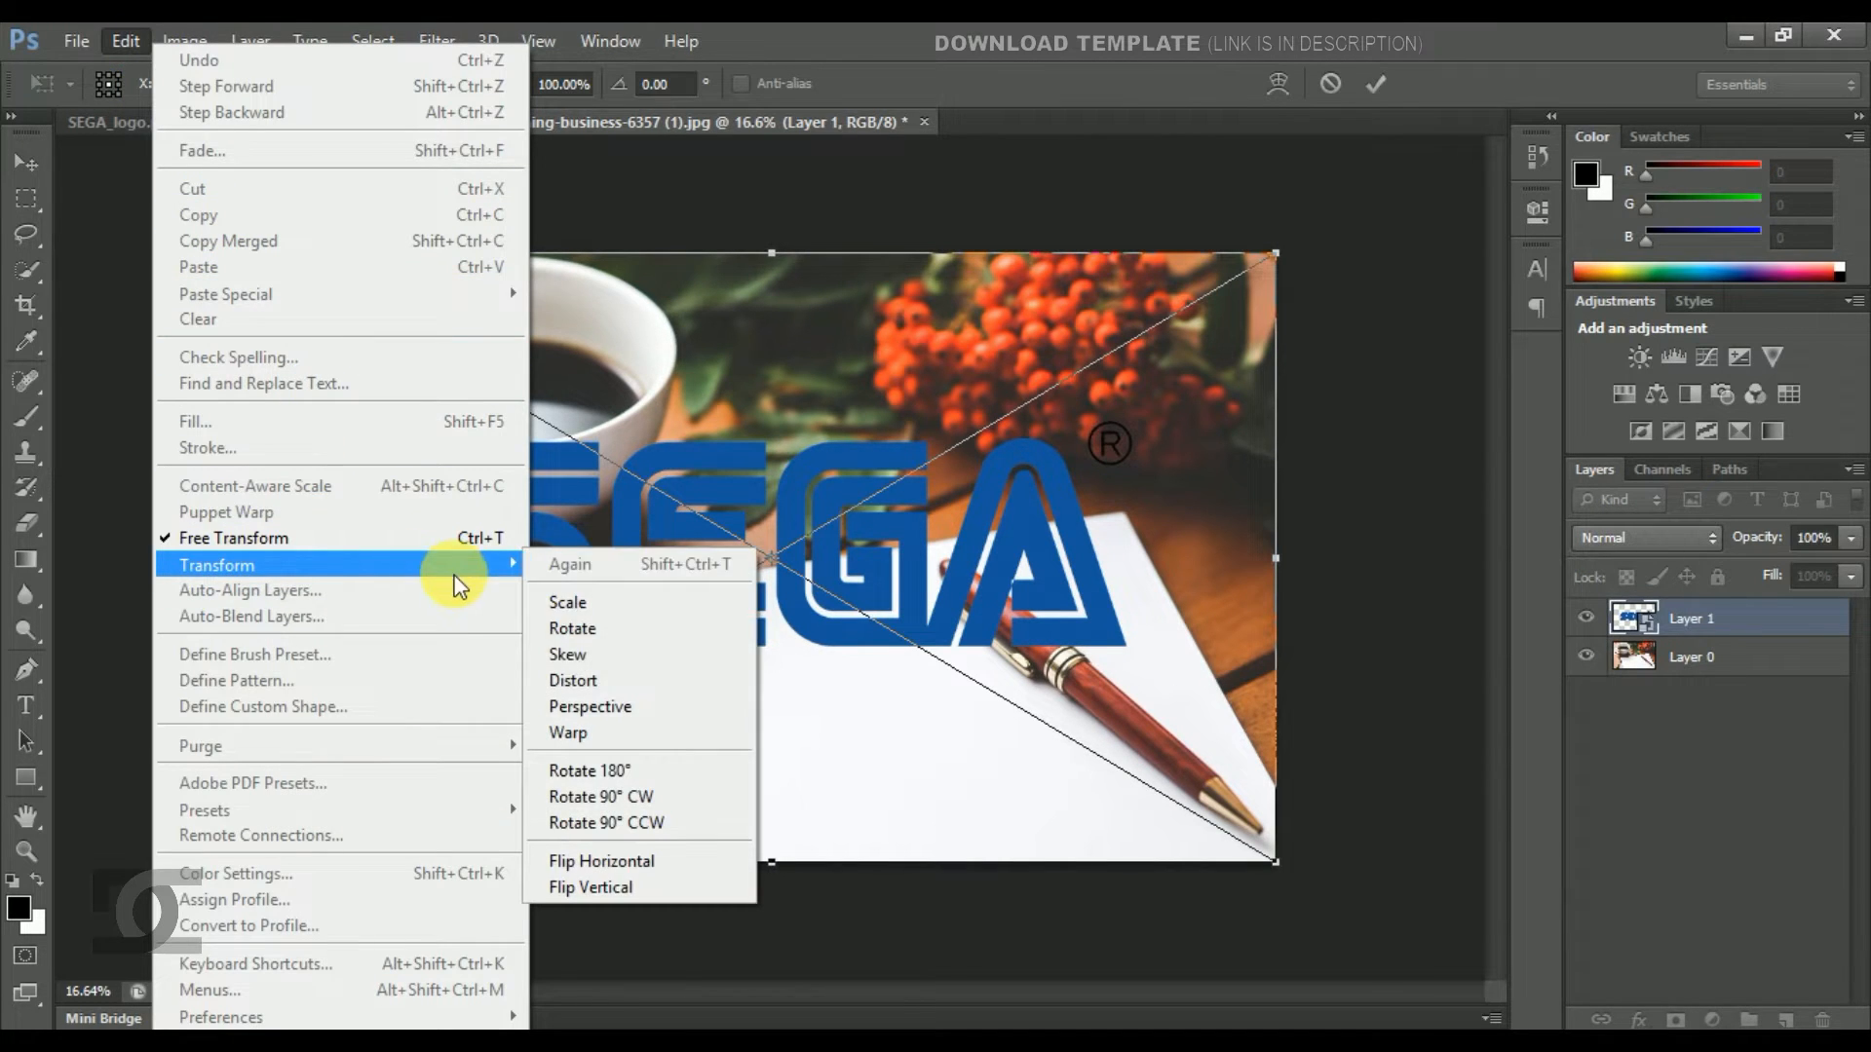
click(653, 684)
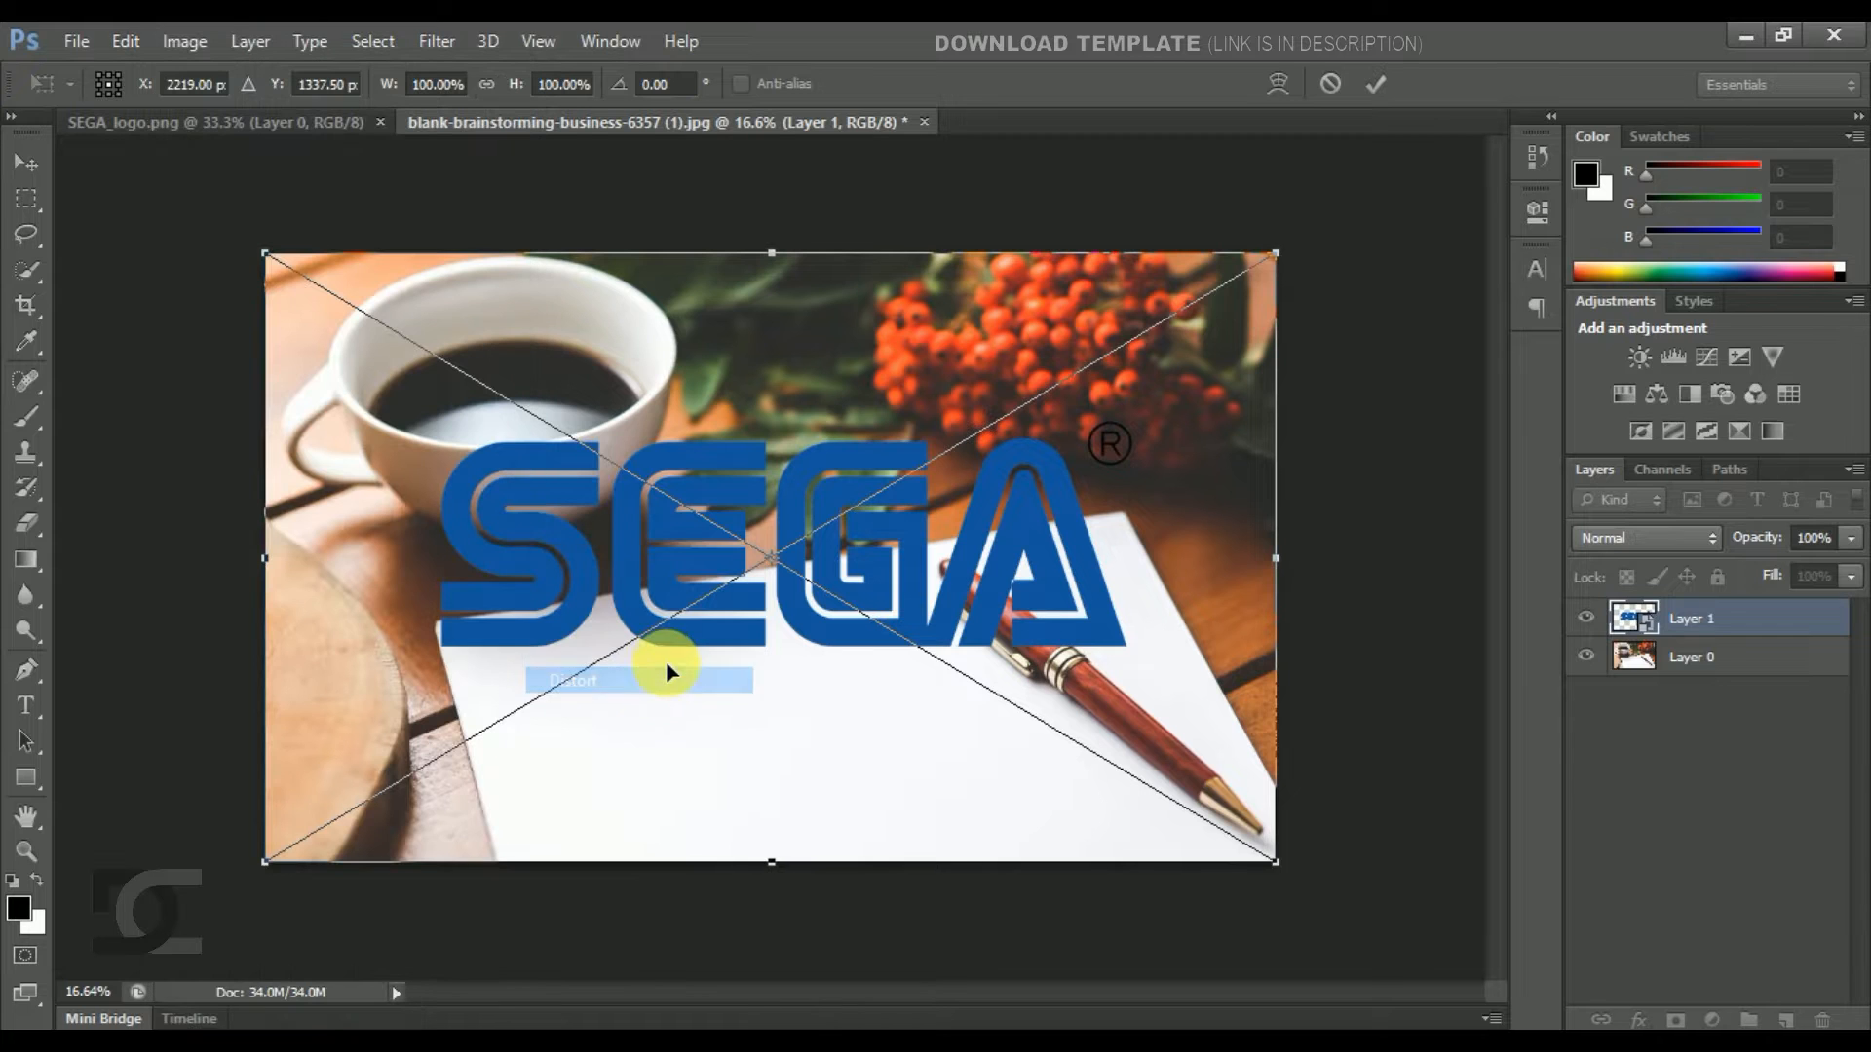
drag(266, 259, 476, 642)
drag(261, 865, 522, 801)
drag(1276, 253, 901, 582)
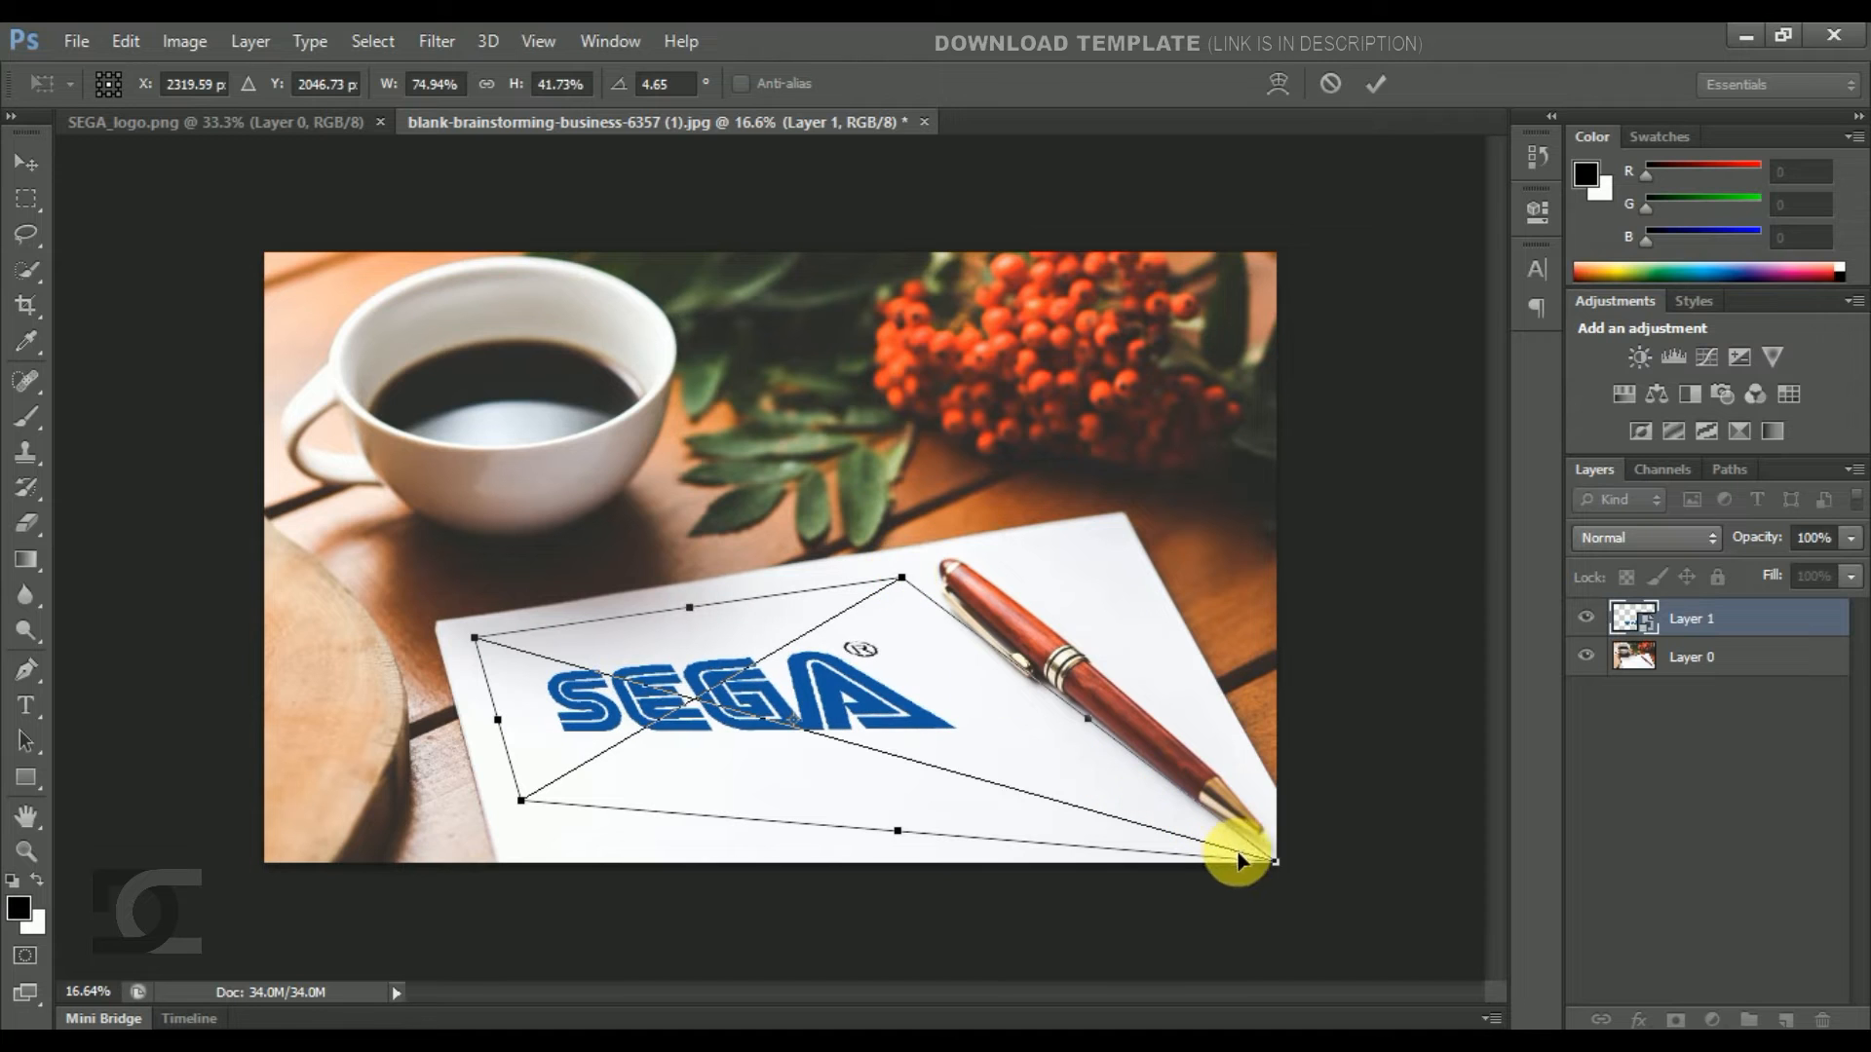
drag(1275, 861, 1004, 745)
click(1375, 82)
Duplicate the logo layer under the default name and hide the copy.
scroll(751, 751, up, 3)
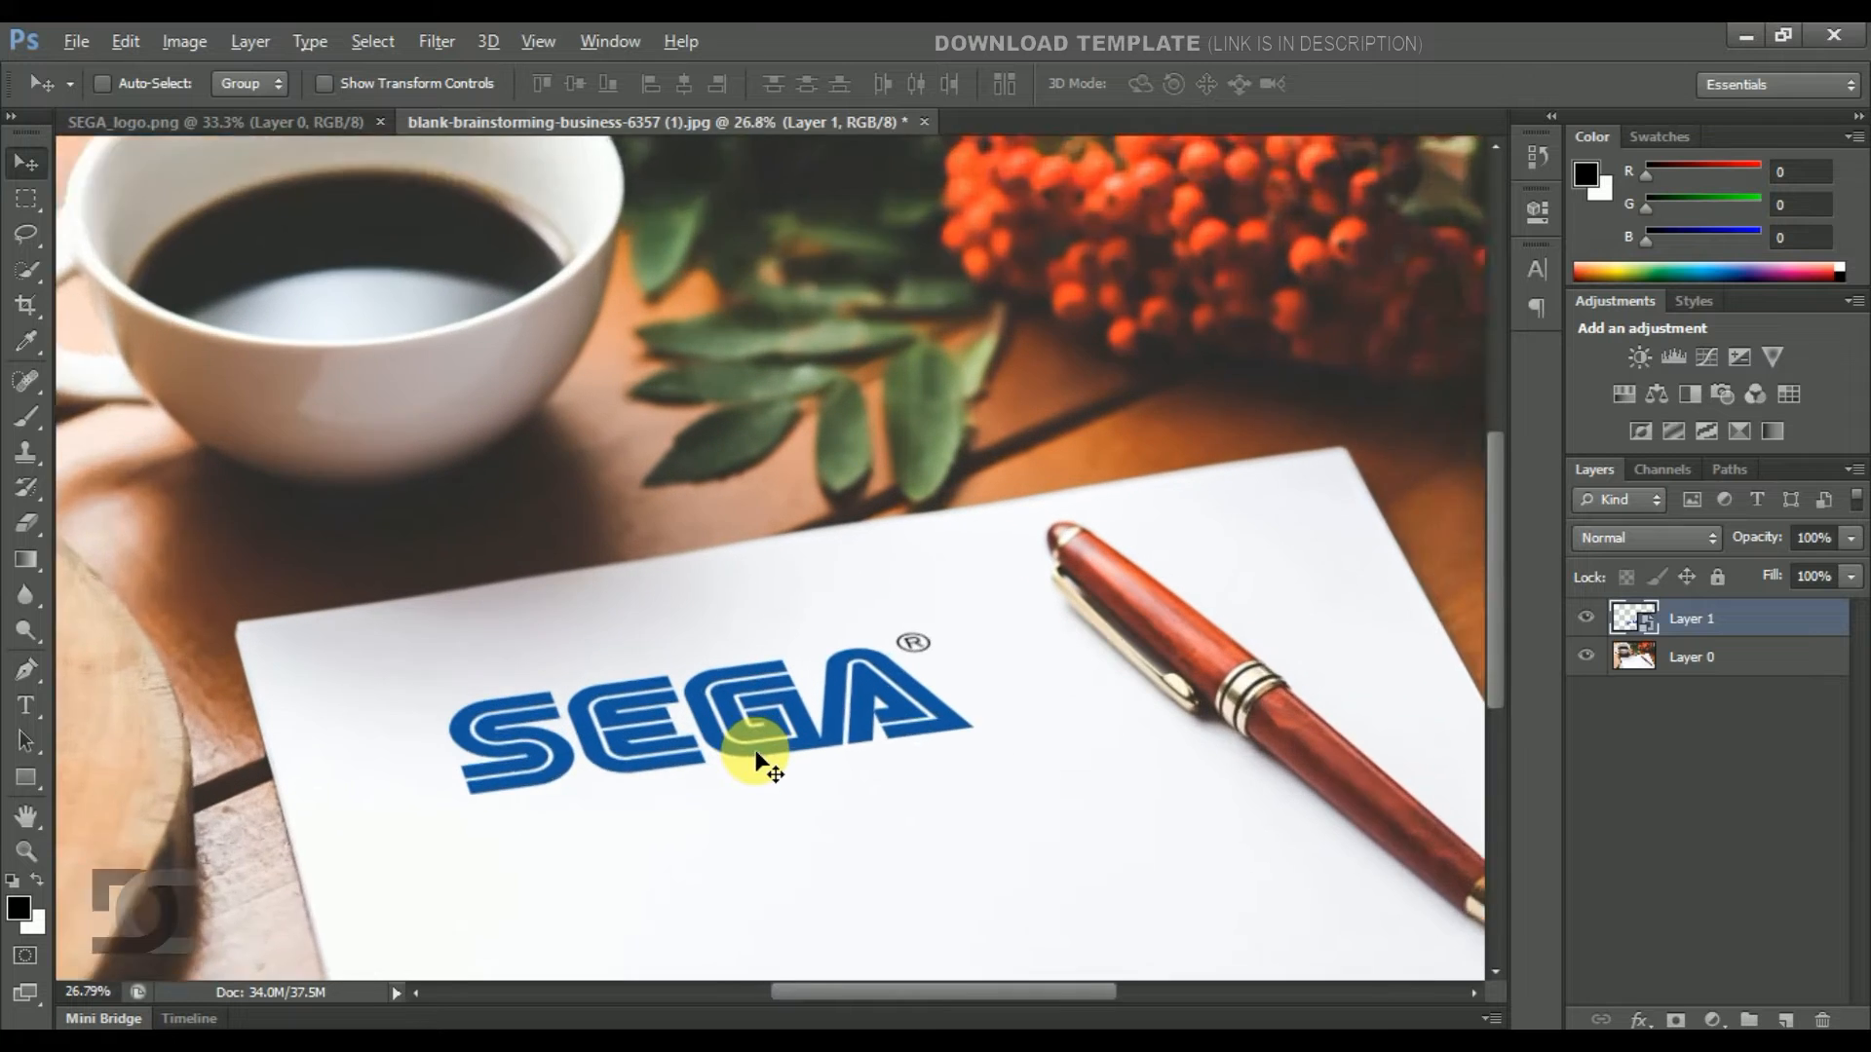
scroll(756, 752, up, 2)
scroll(693, 780, up, 2)
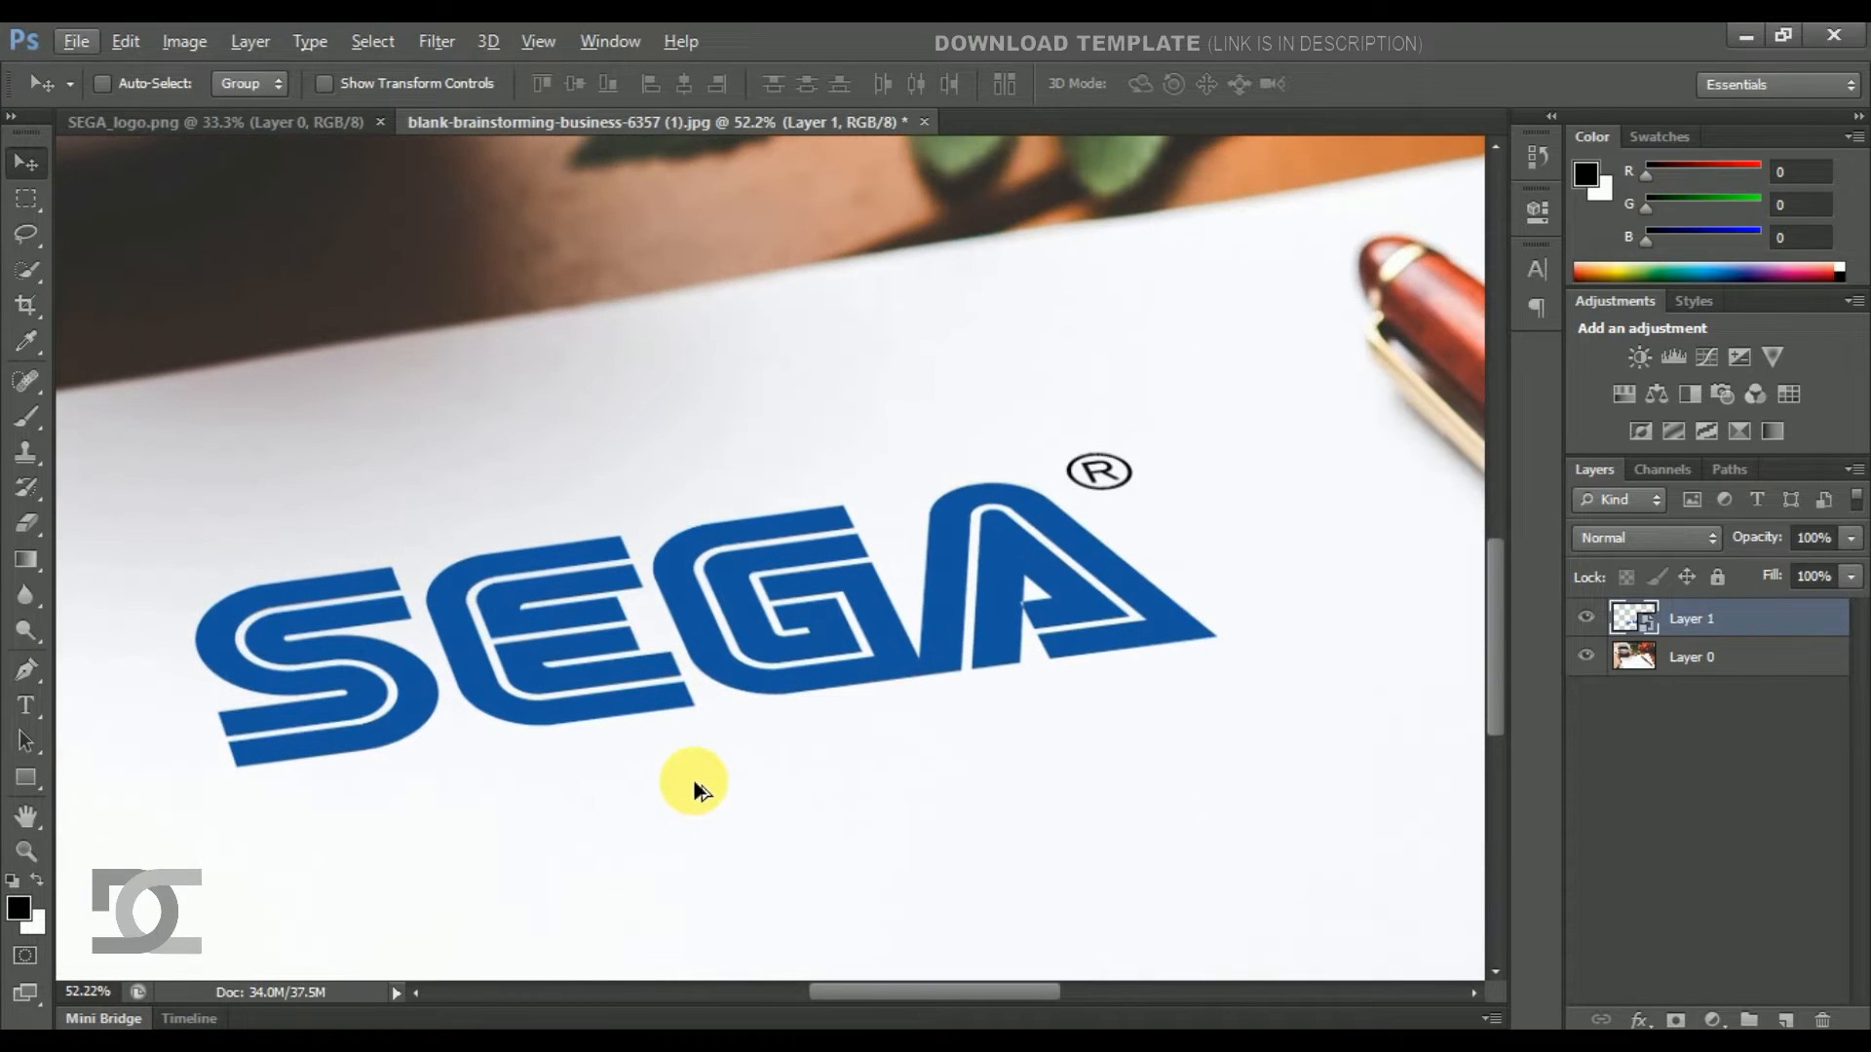
right_click(1713, 617)
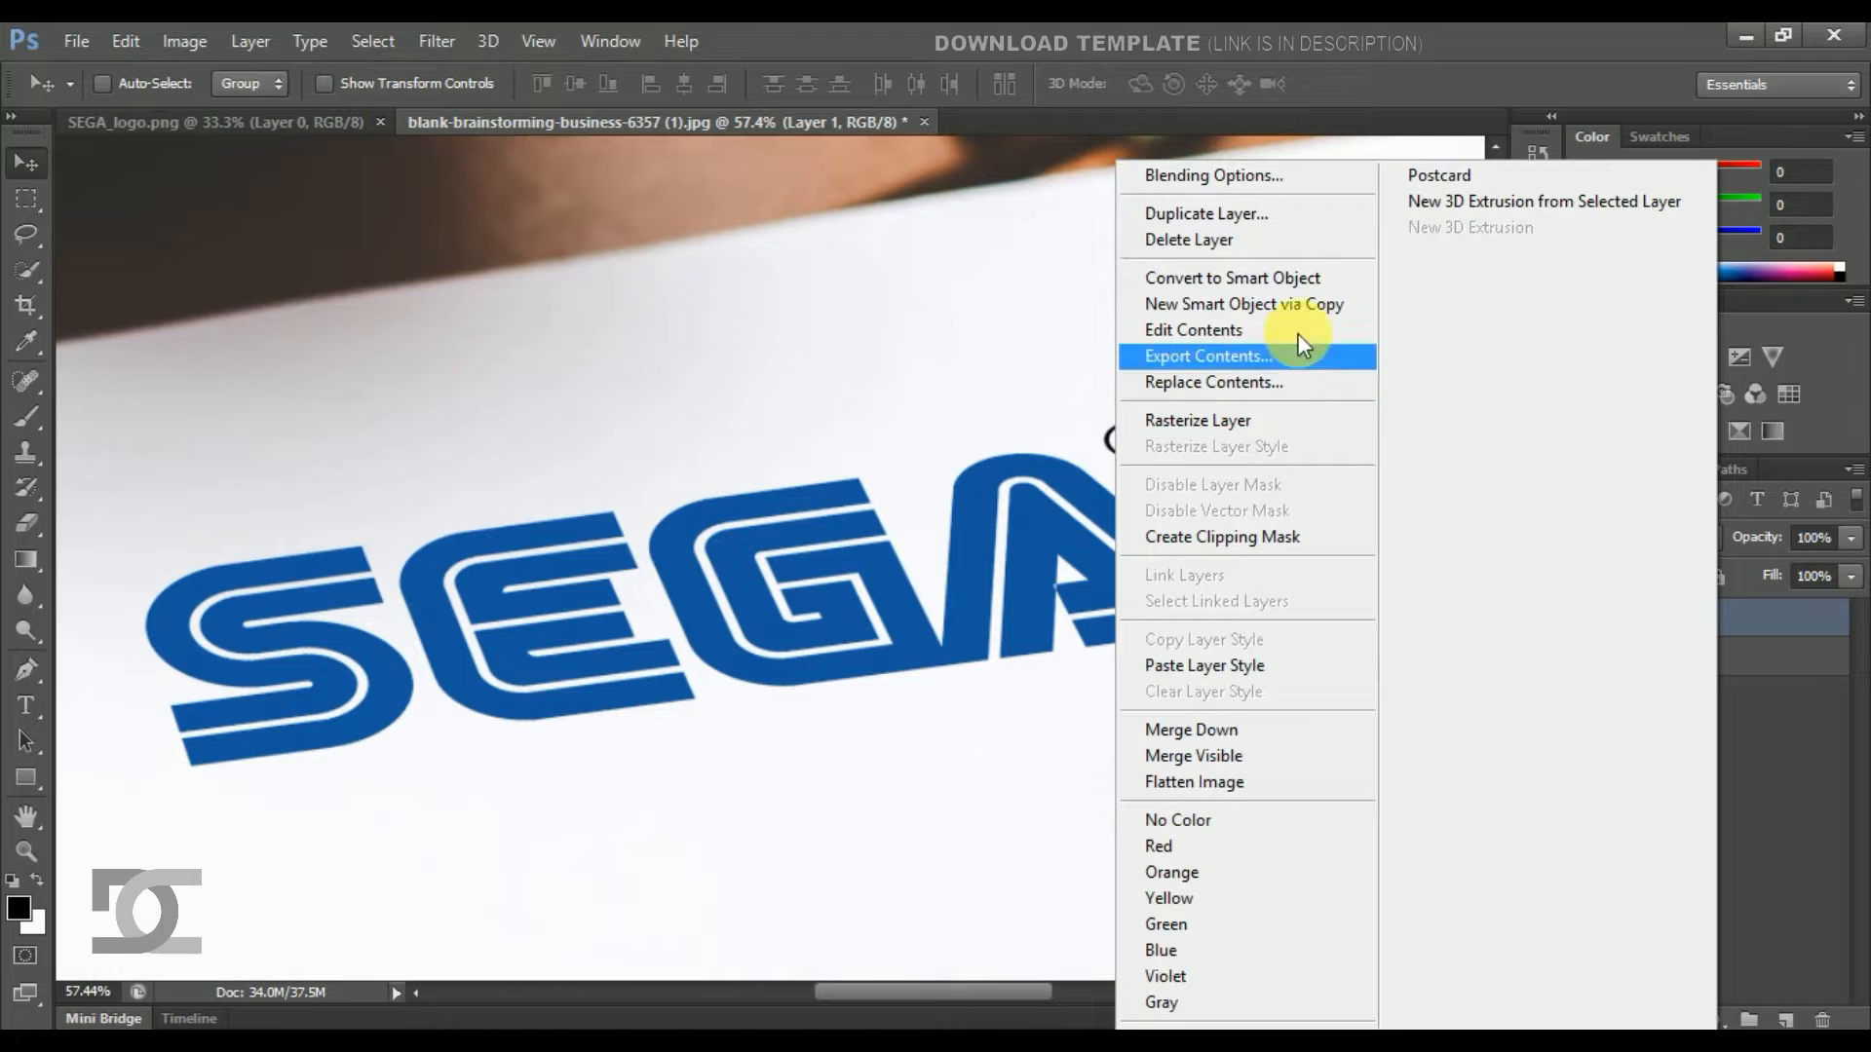
click(1259, 228)
click(1184, 327)
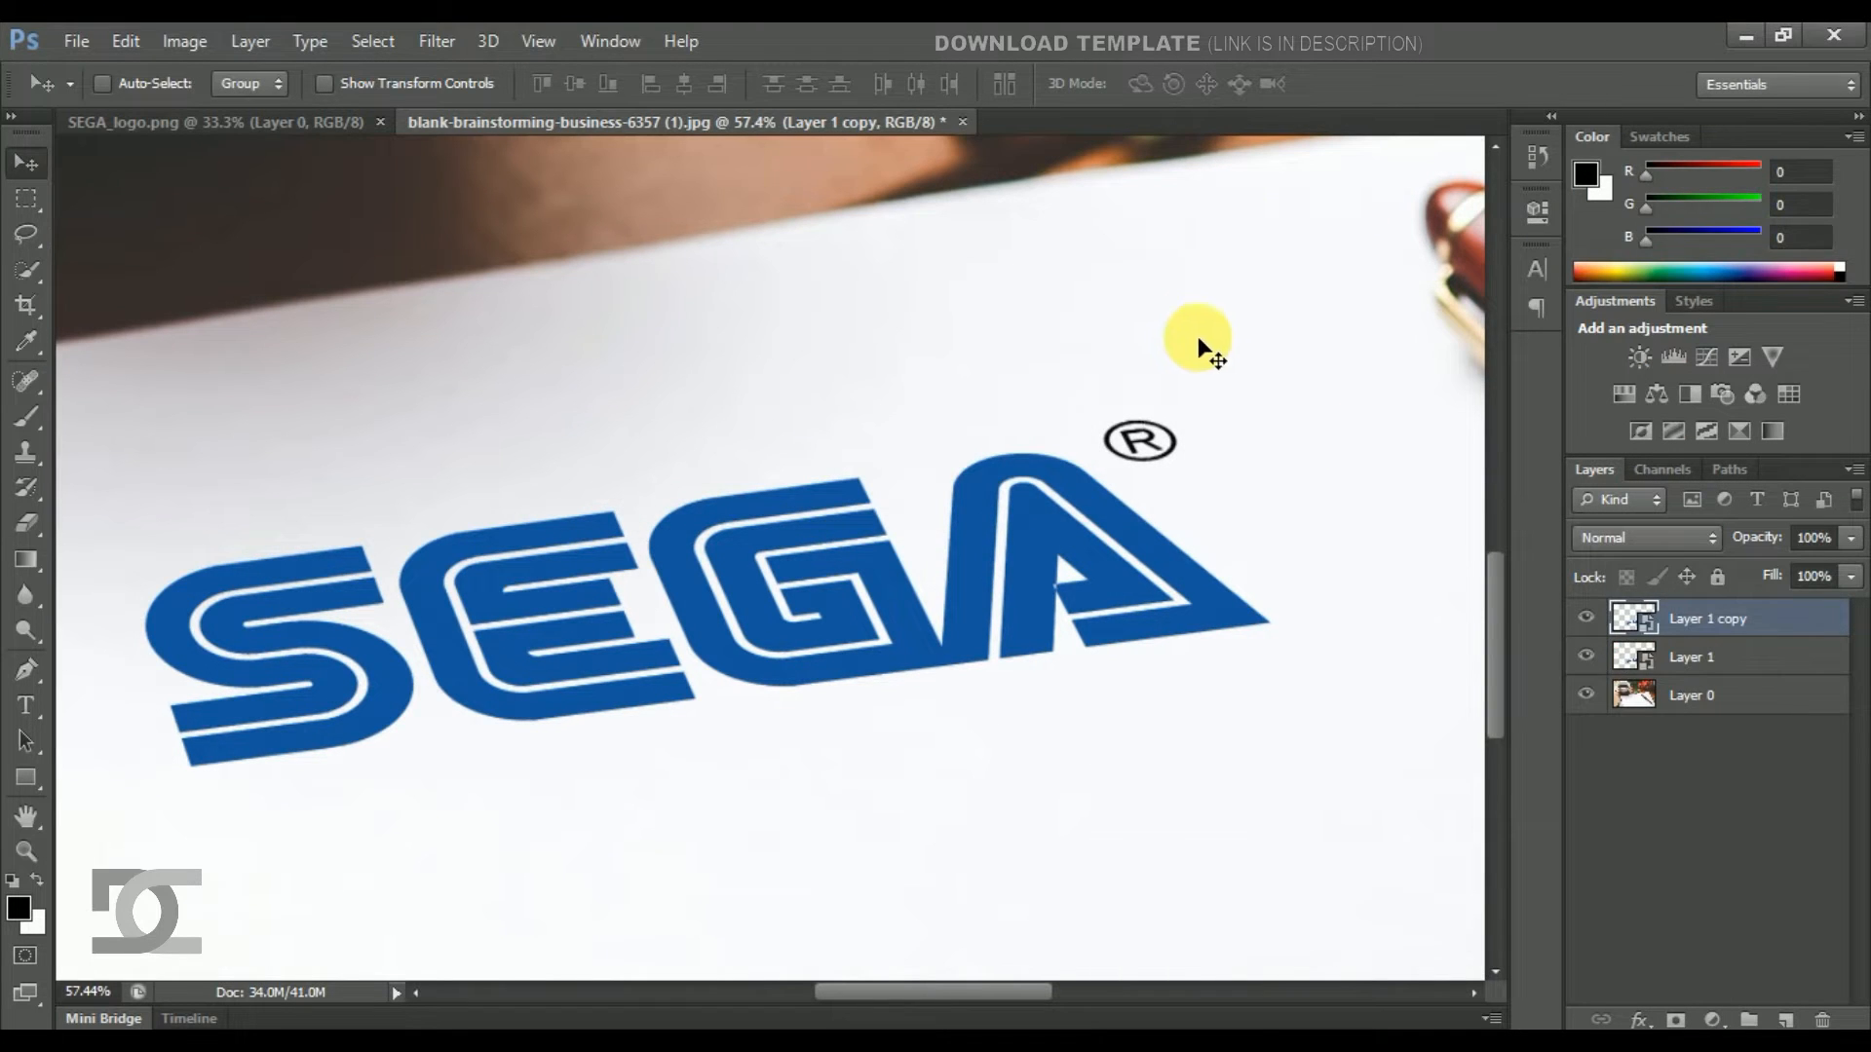
click(1589, 618)
Add an Inner Shadow with 35% opacity to the original logo layer, Layer 1, in its blending options.
click(1701, 656)
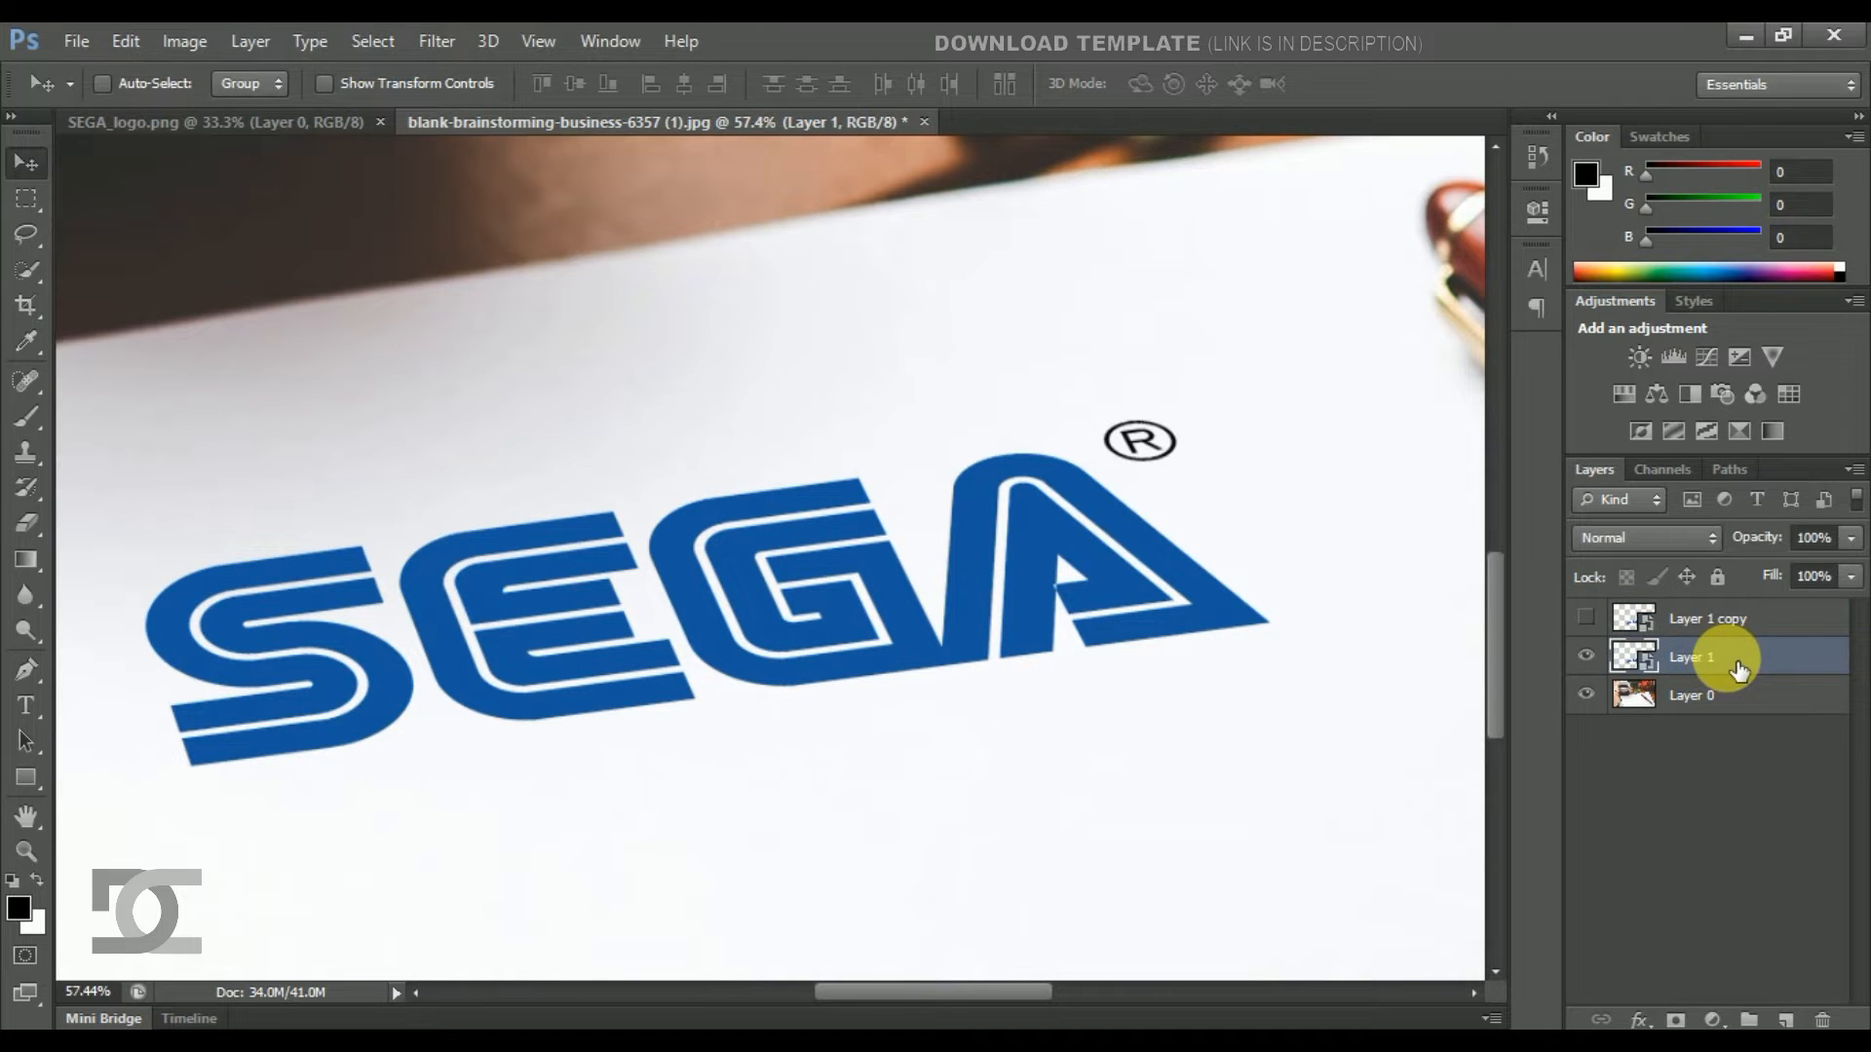
right_click(1735, 662)
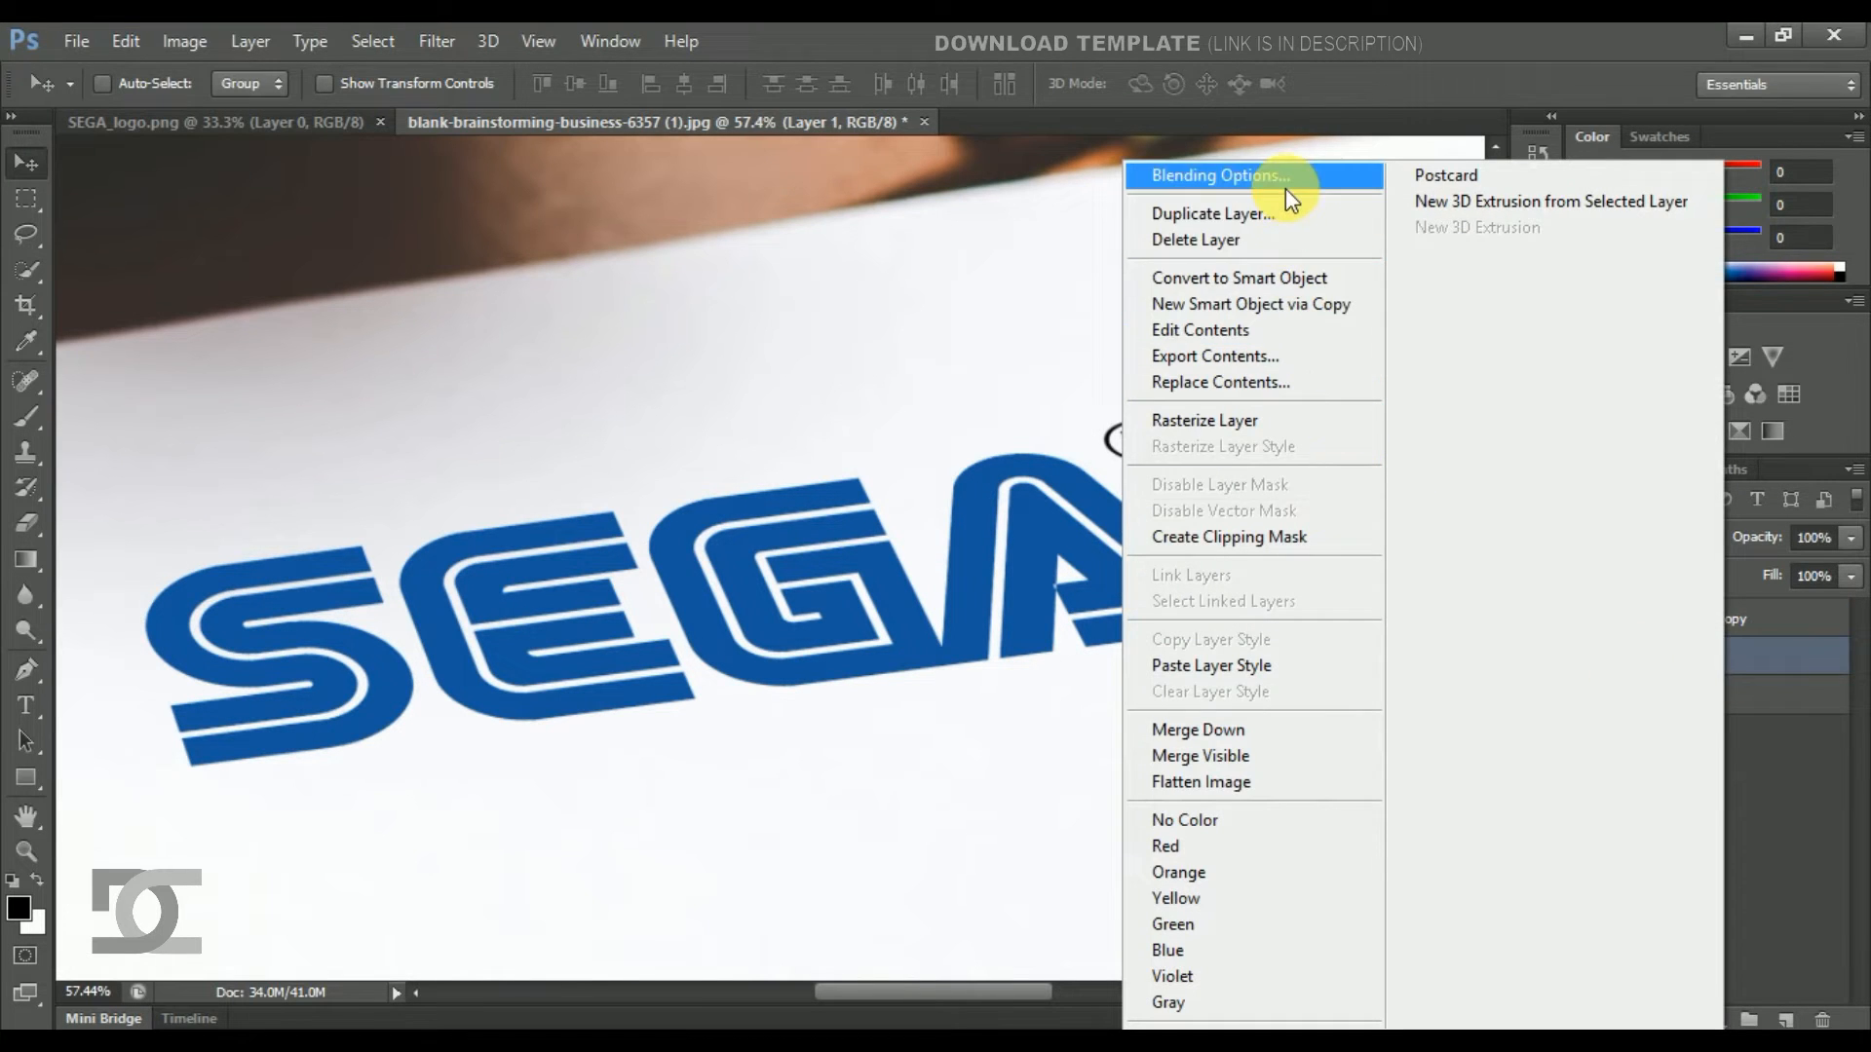
click(1284, 189)
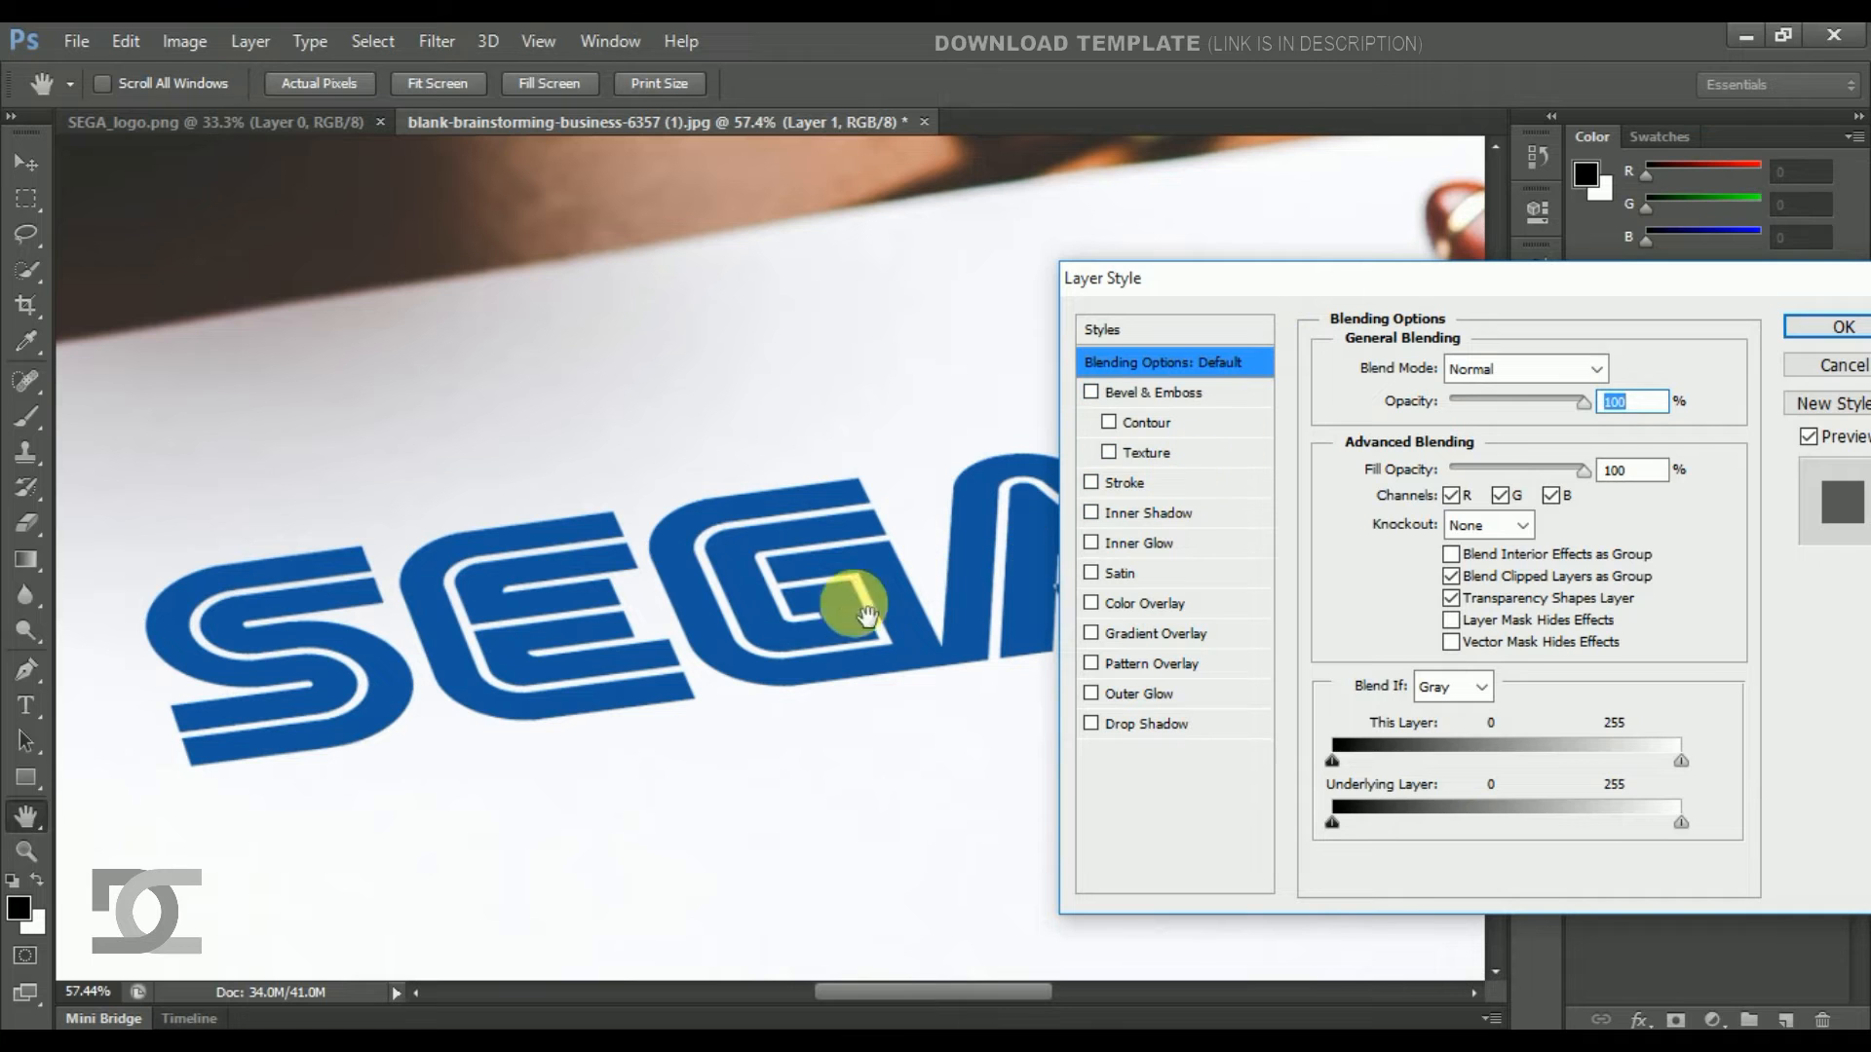
ctrl+click(780, 599)
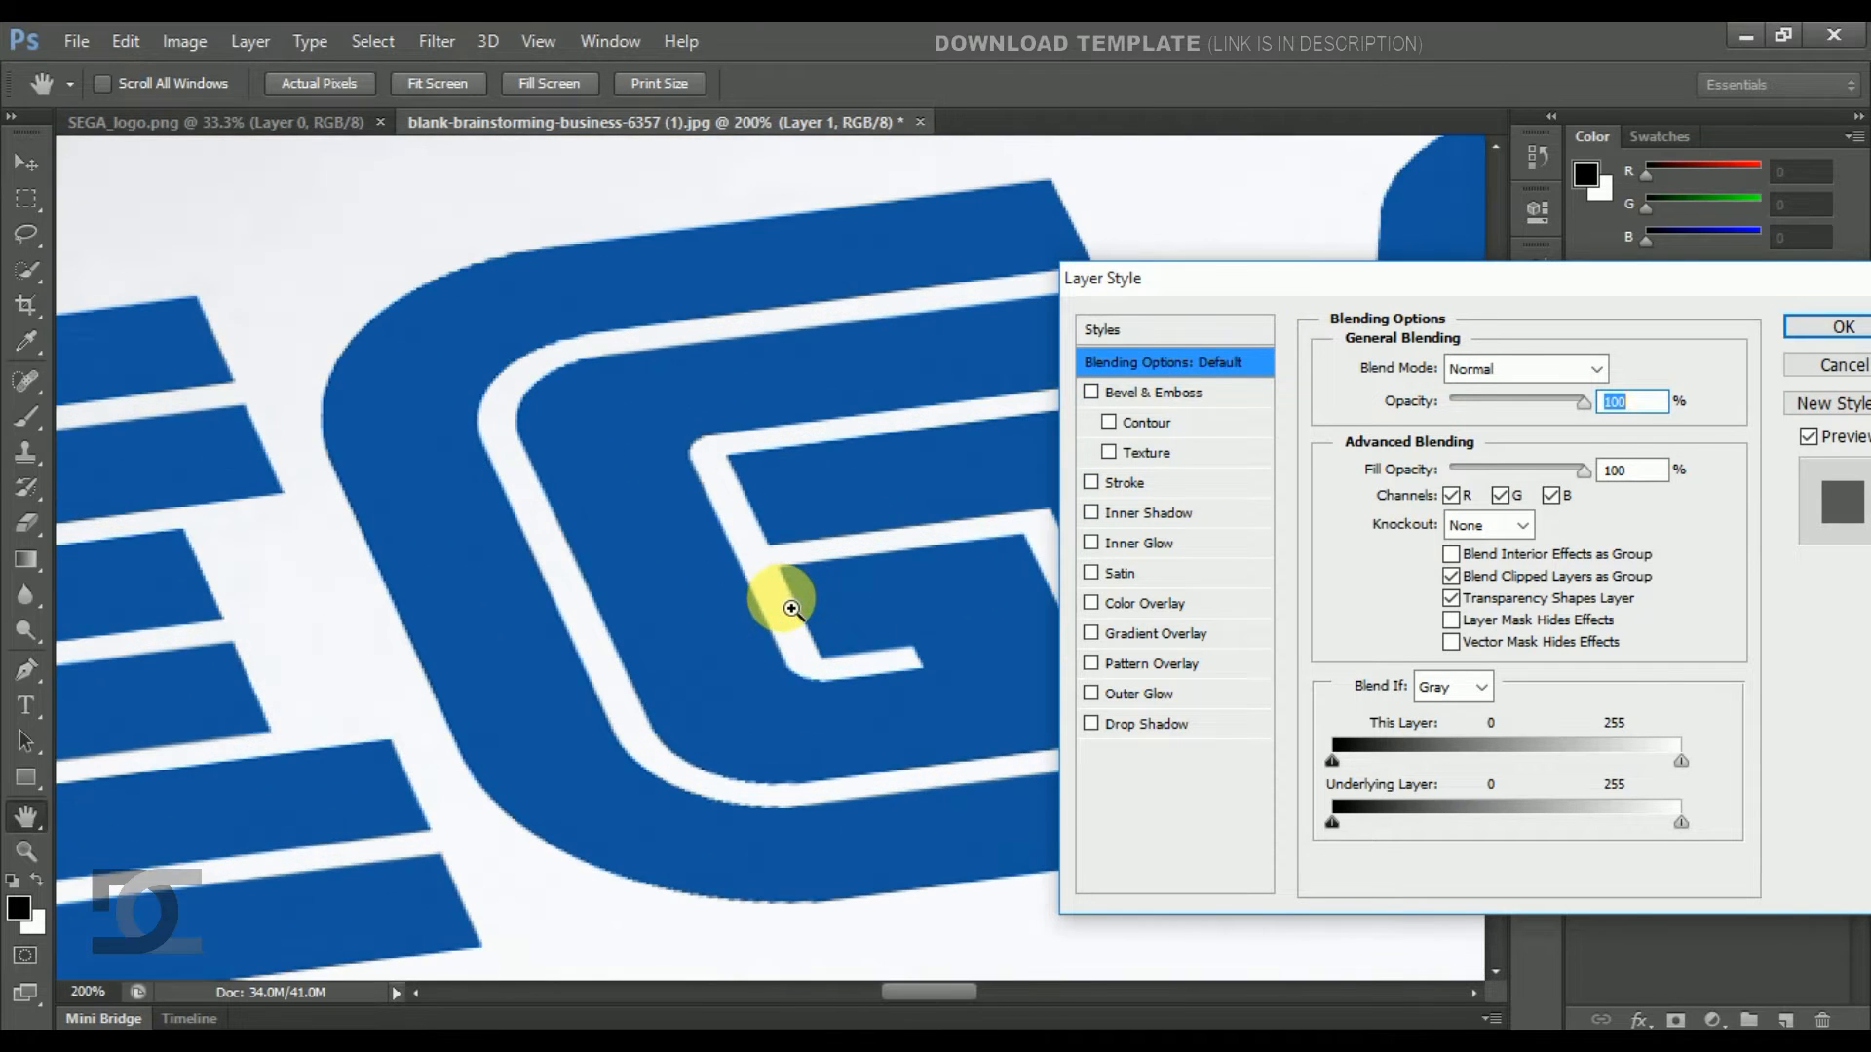
alt+click(686, 673)
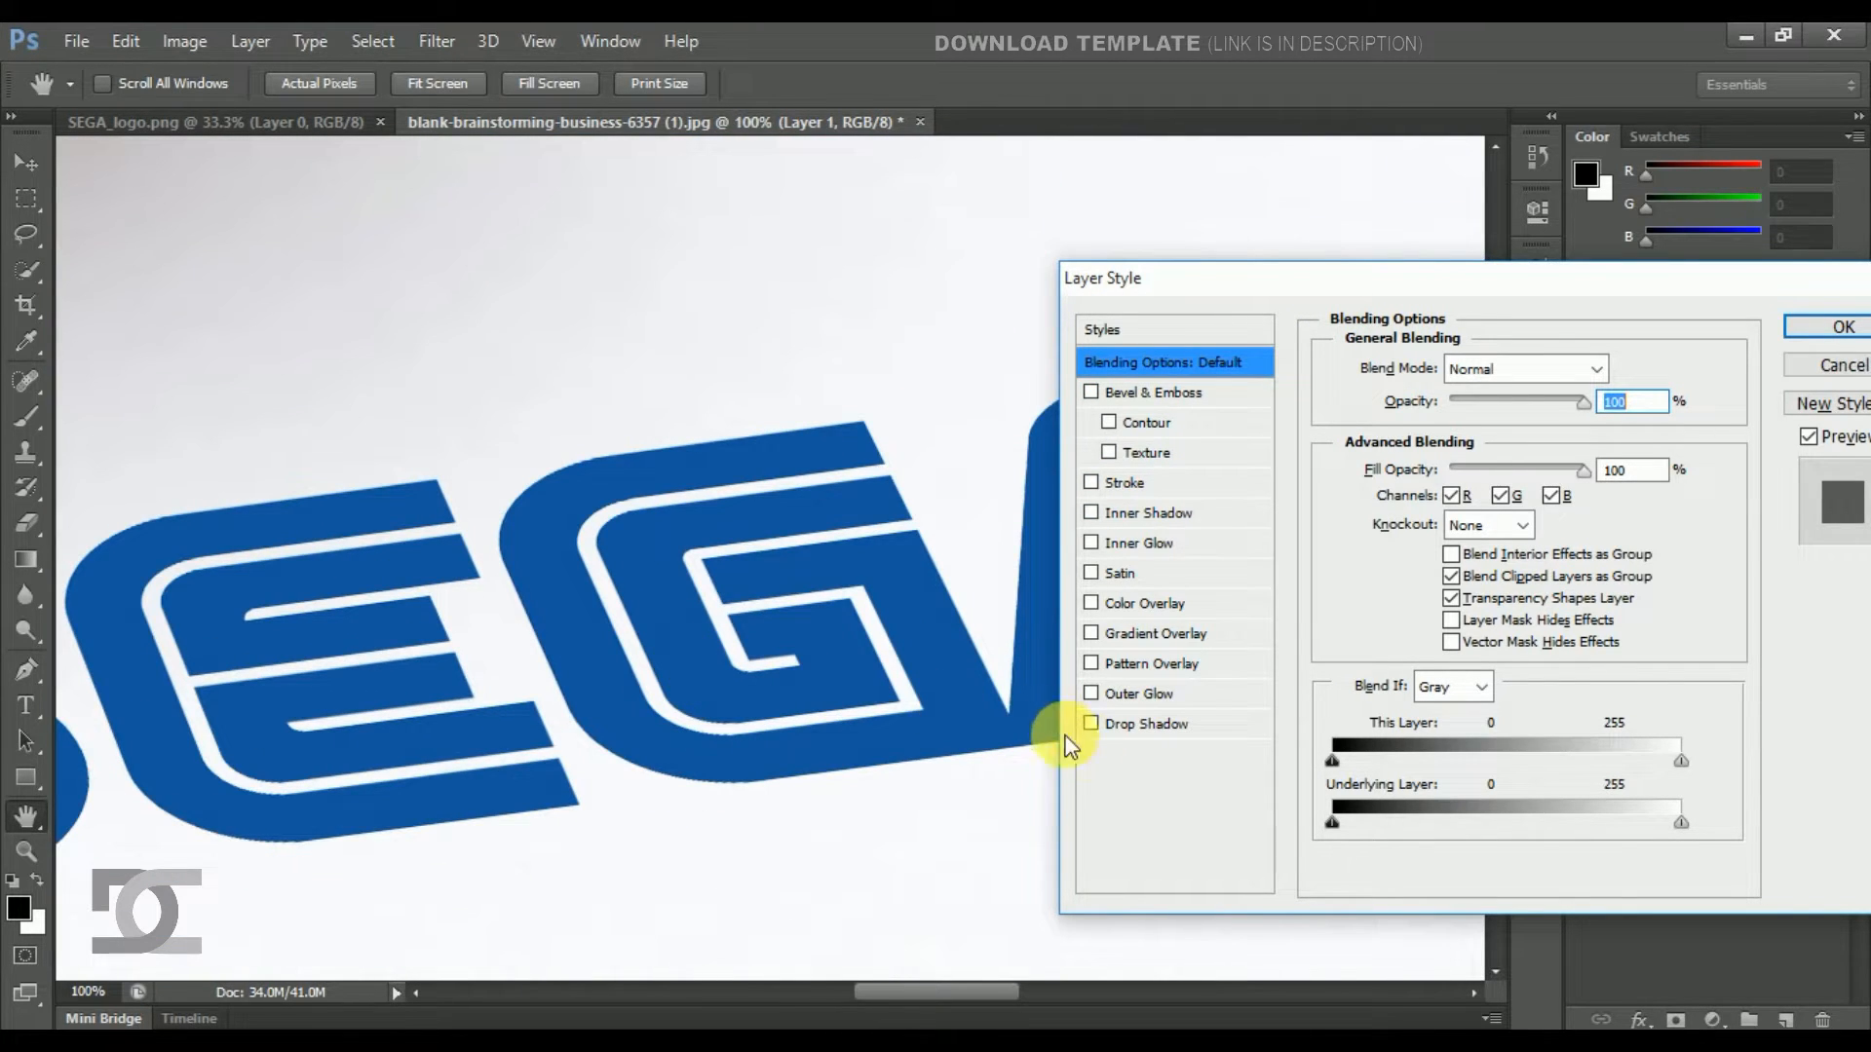
click(1166, 511)
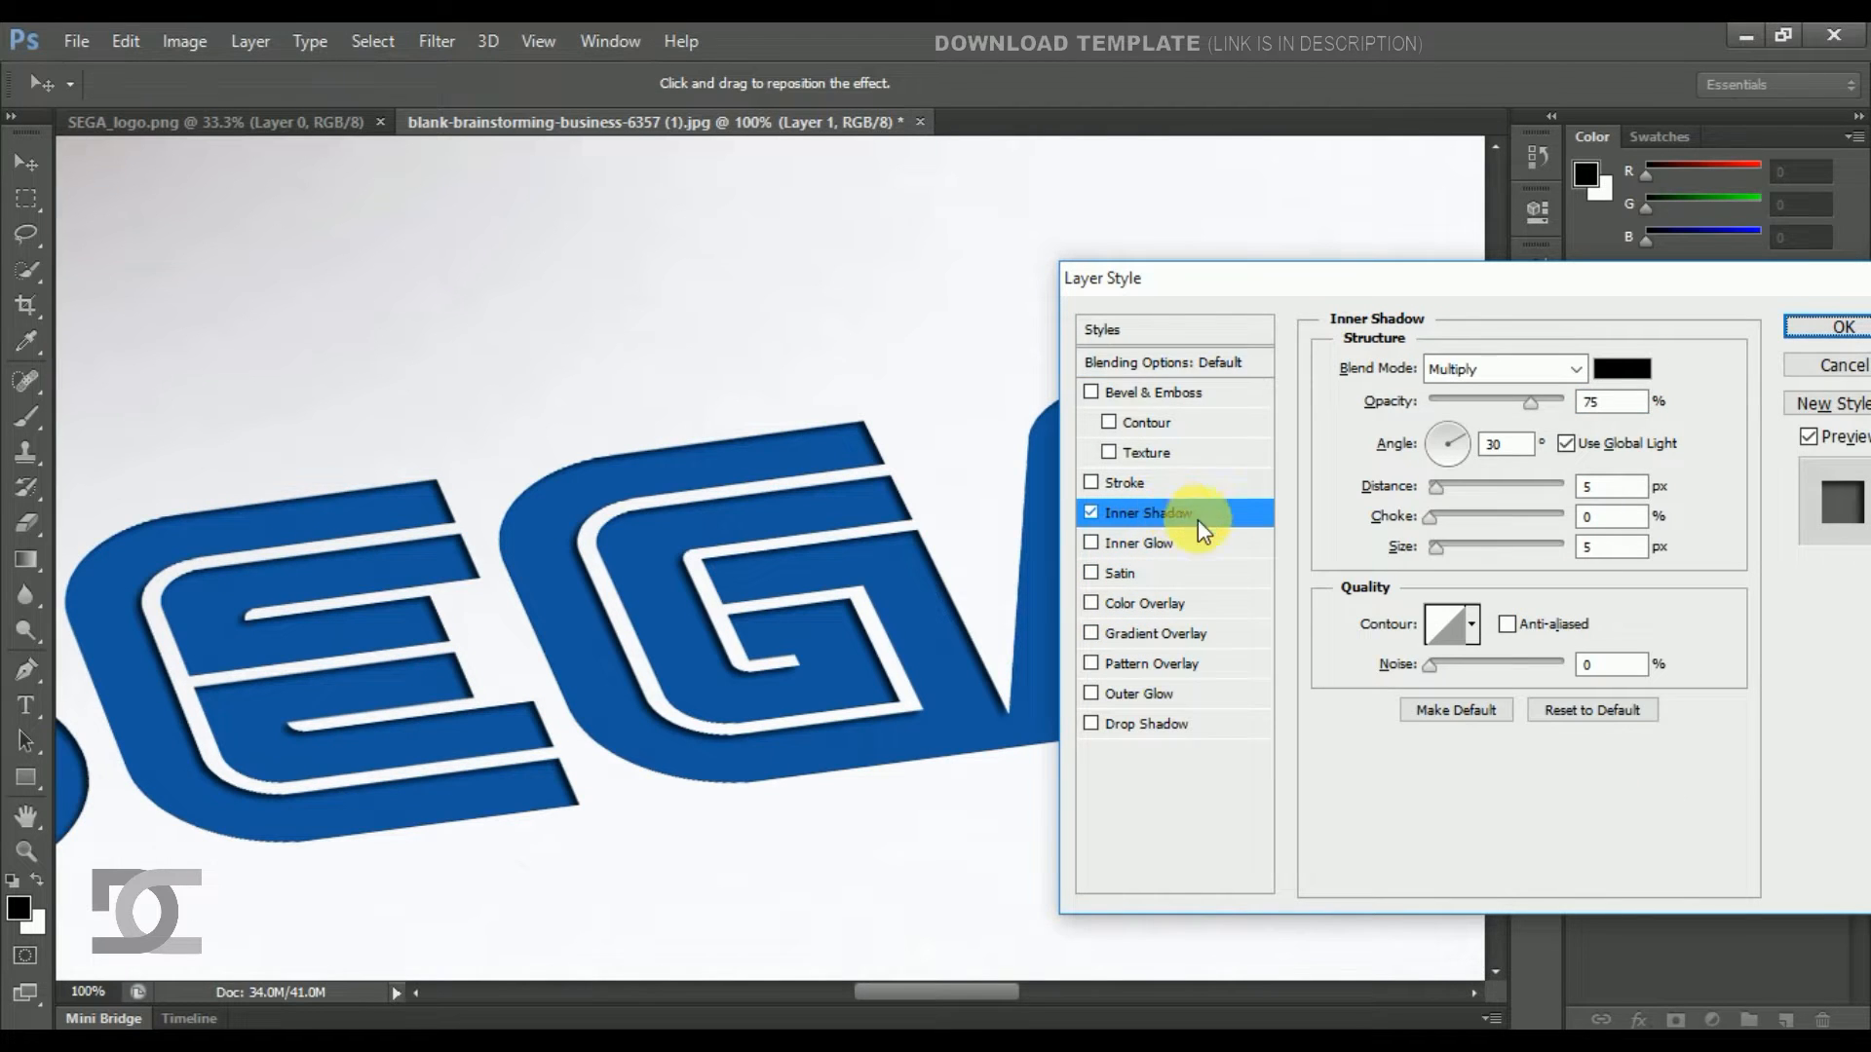
drag(1528, 405, 1472, 403)
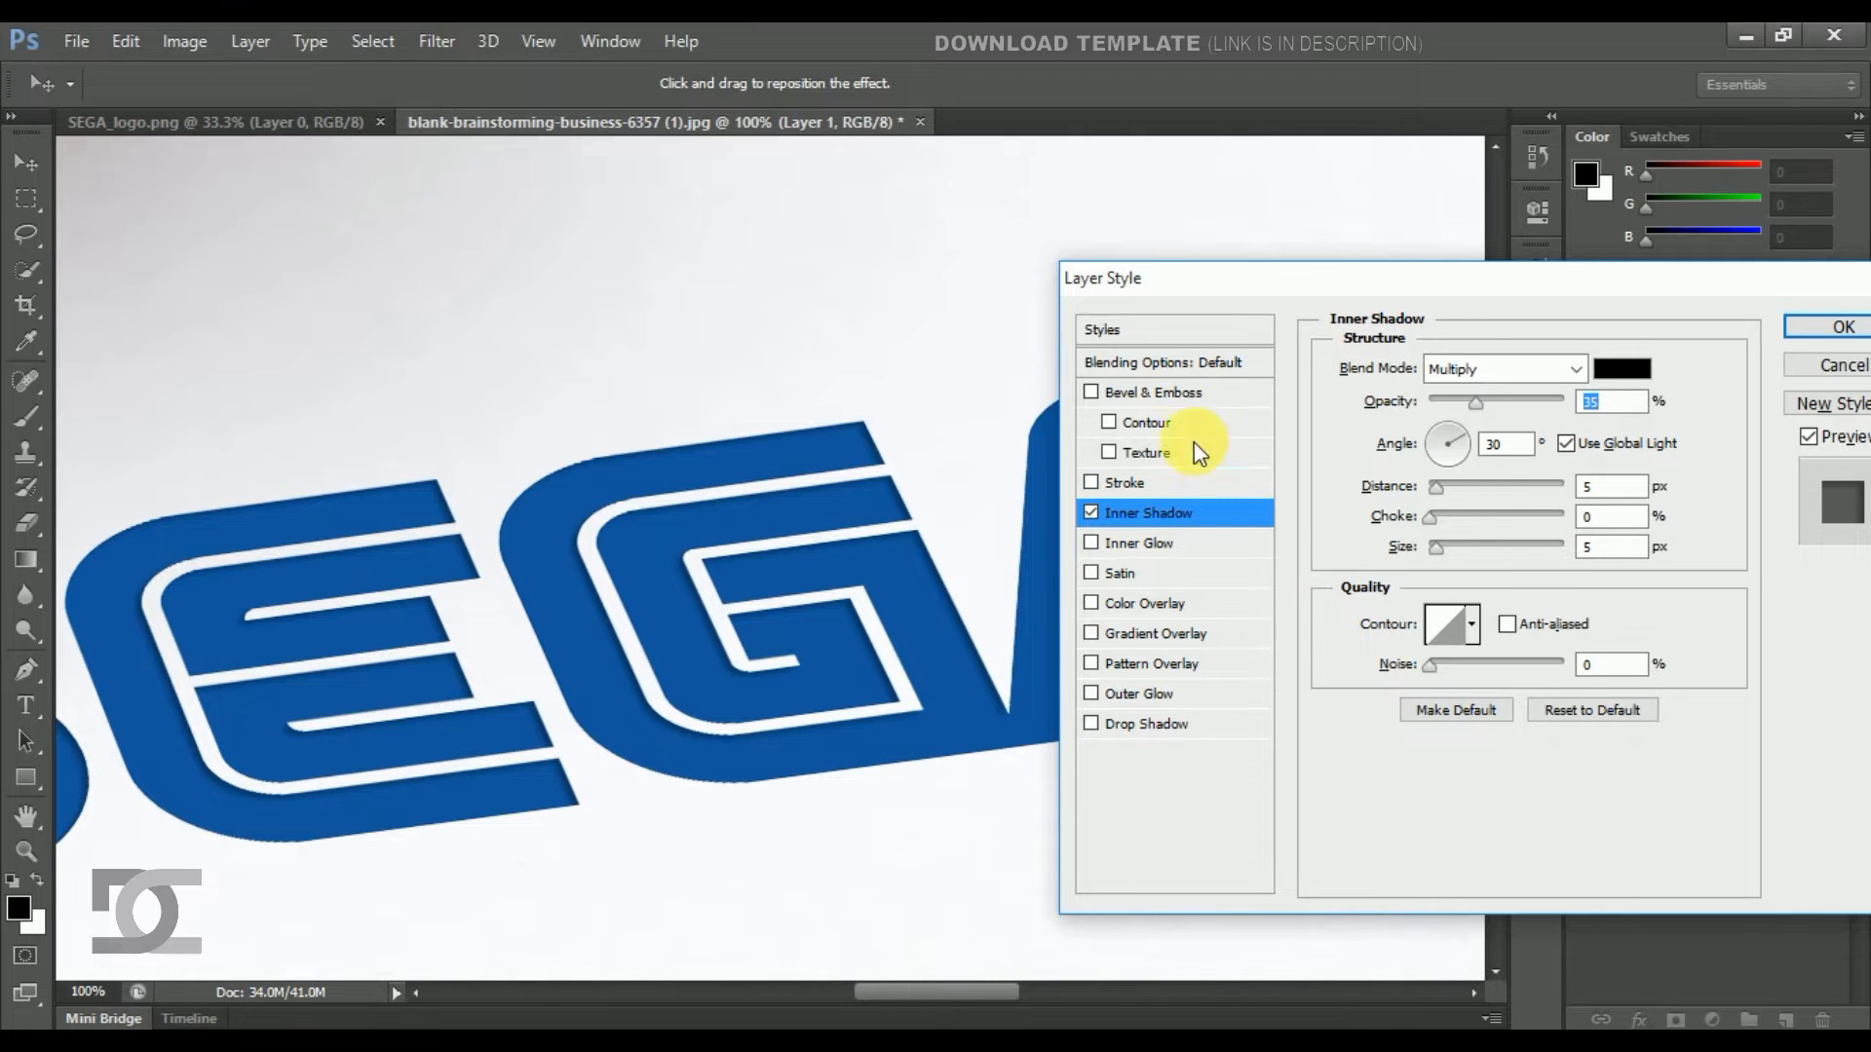
Enable Bevel & Emboss on the logo, setting the shadow opacity to 14% and lowering the highlight opacity to a few percent.
click(1181, 391)
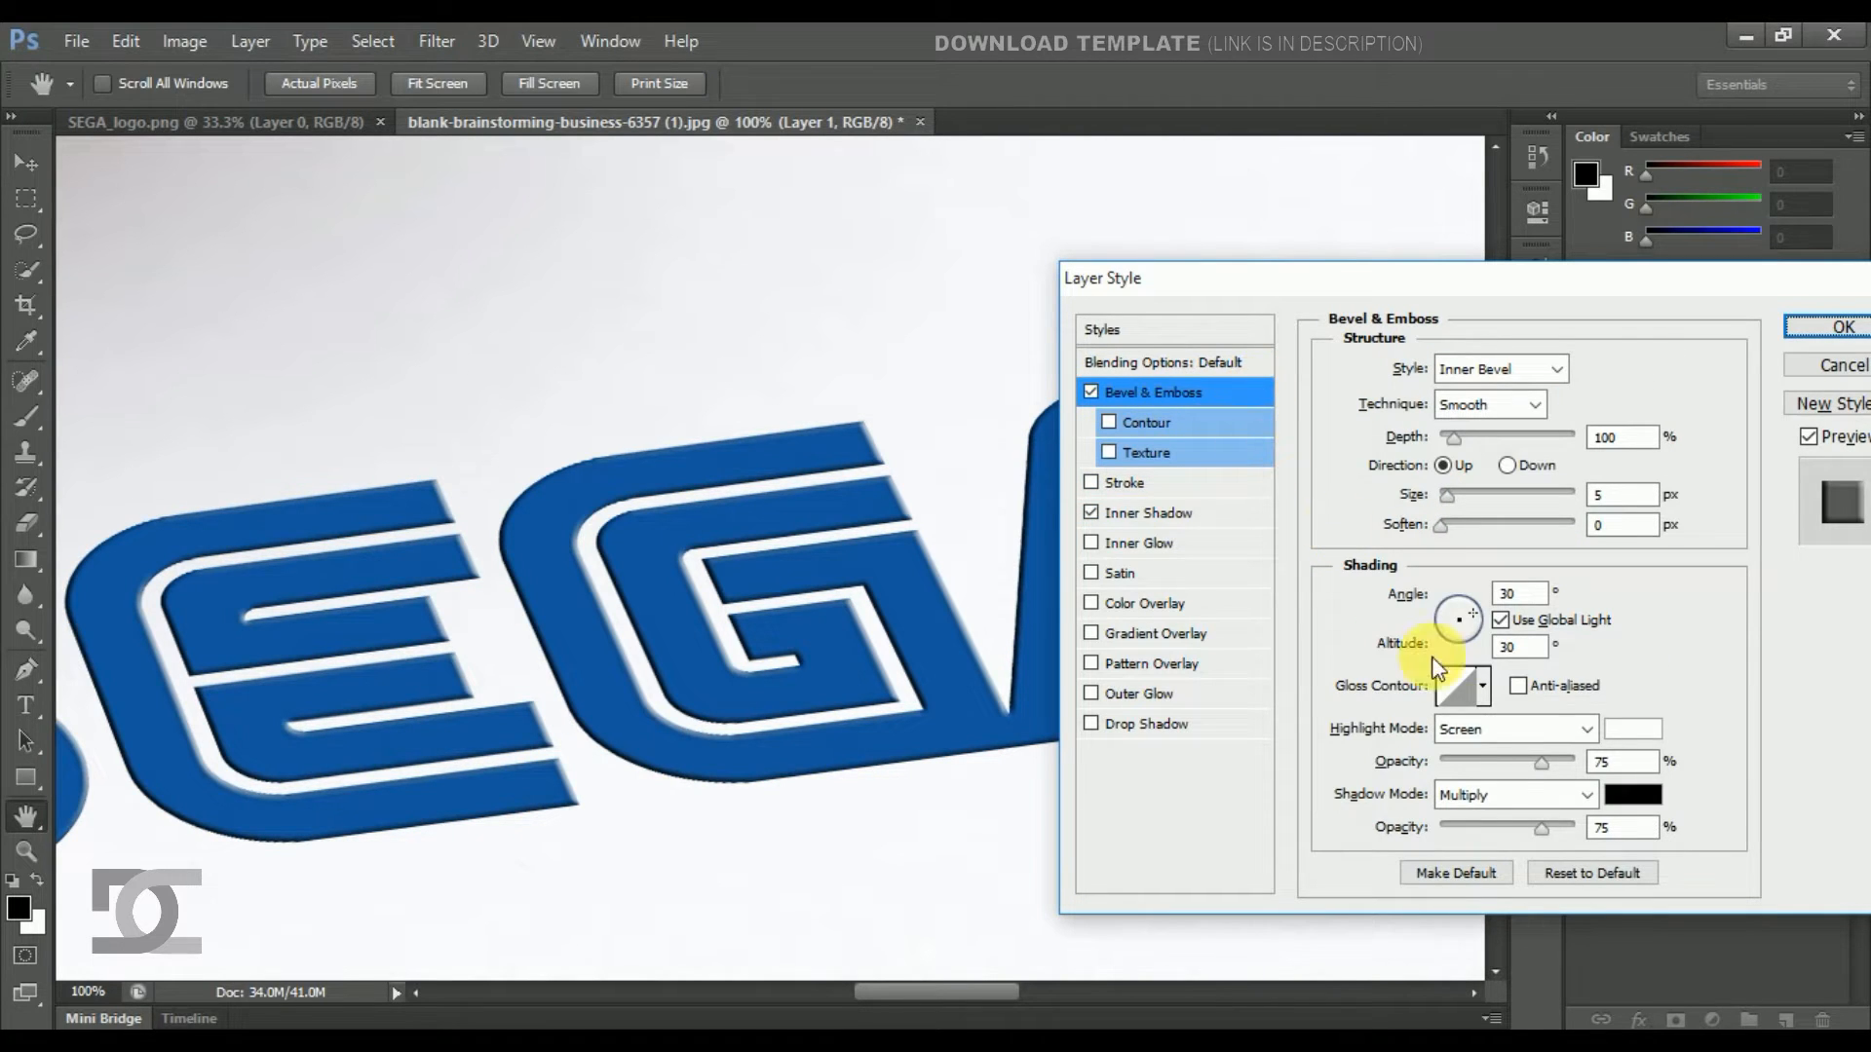
drag(1536, 826, 1462, 825)
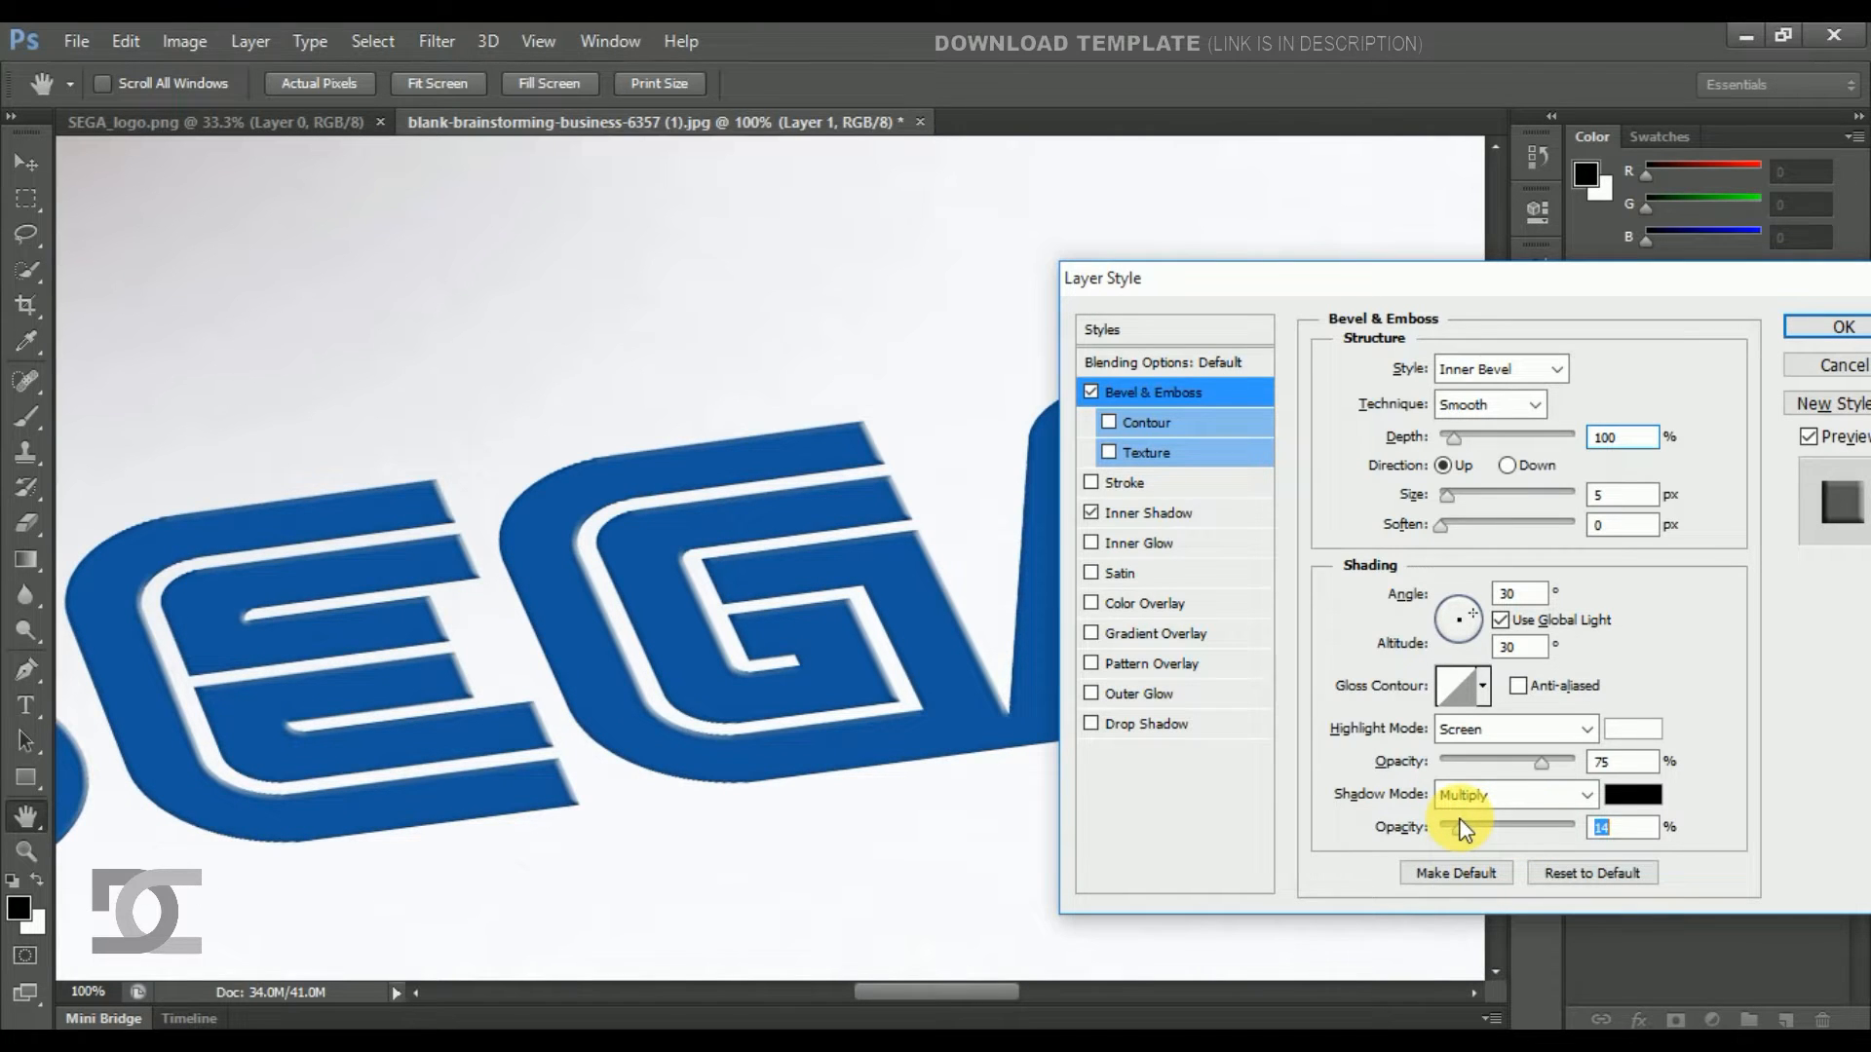
drag(1541, 761, 1450, 762)
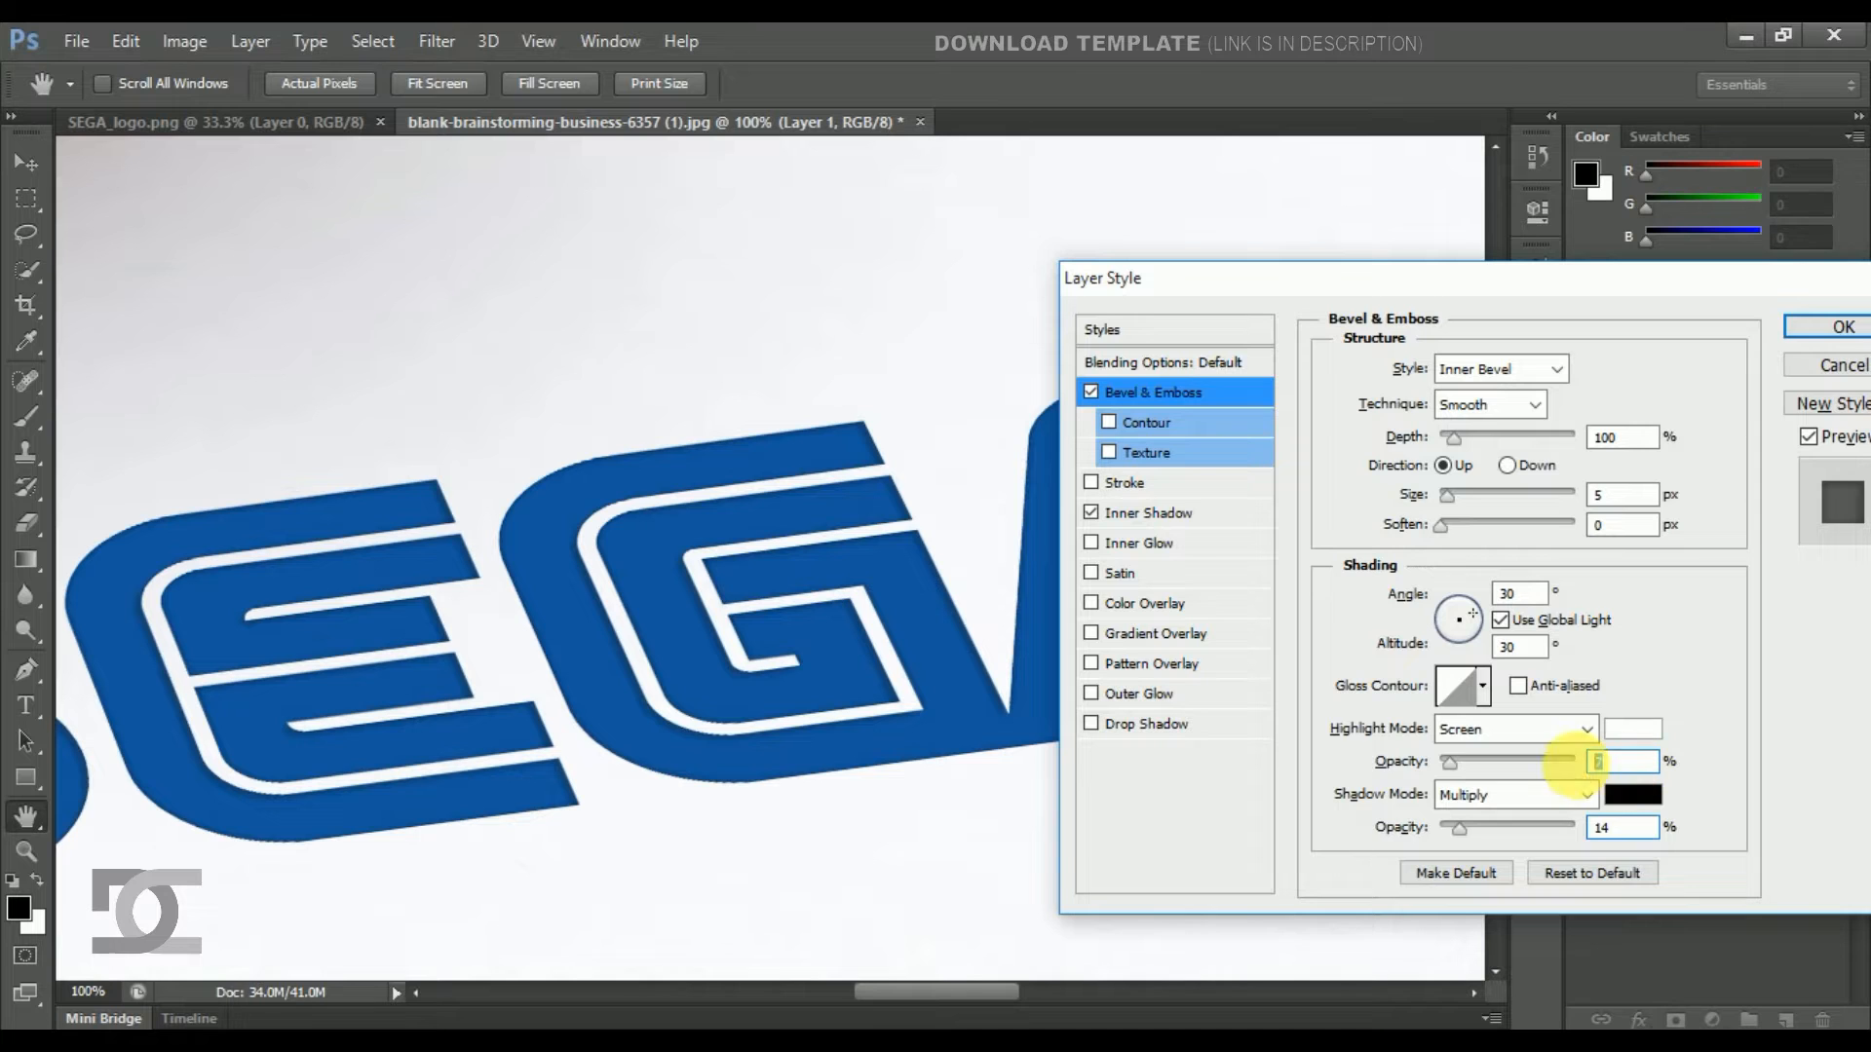
Finish the bevel's highlight opacity at 7% and enable Pattern Overlay on the logo with the light grainy paper pattern.
click(1622, 827)
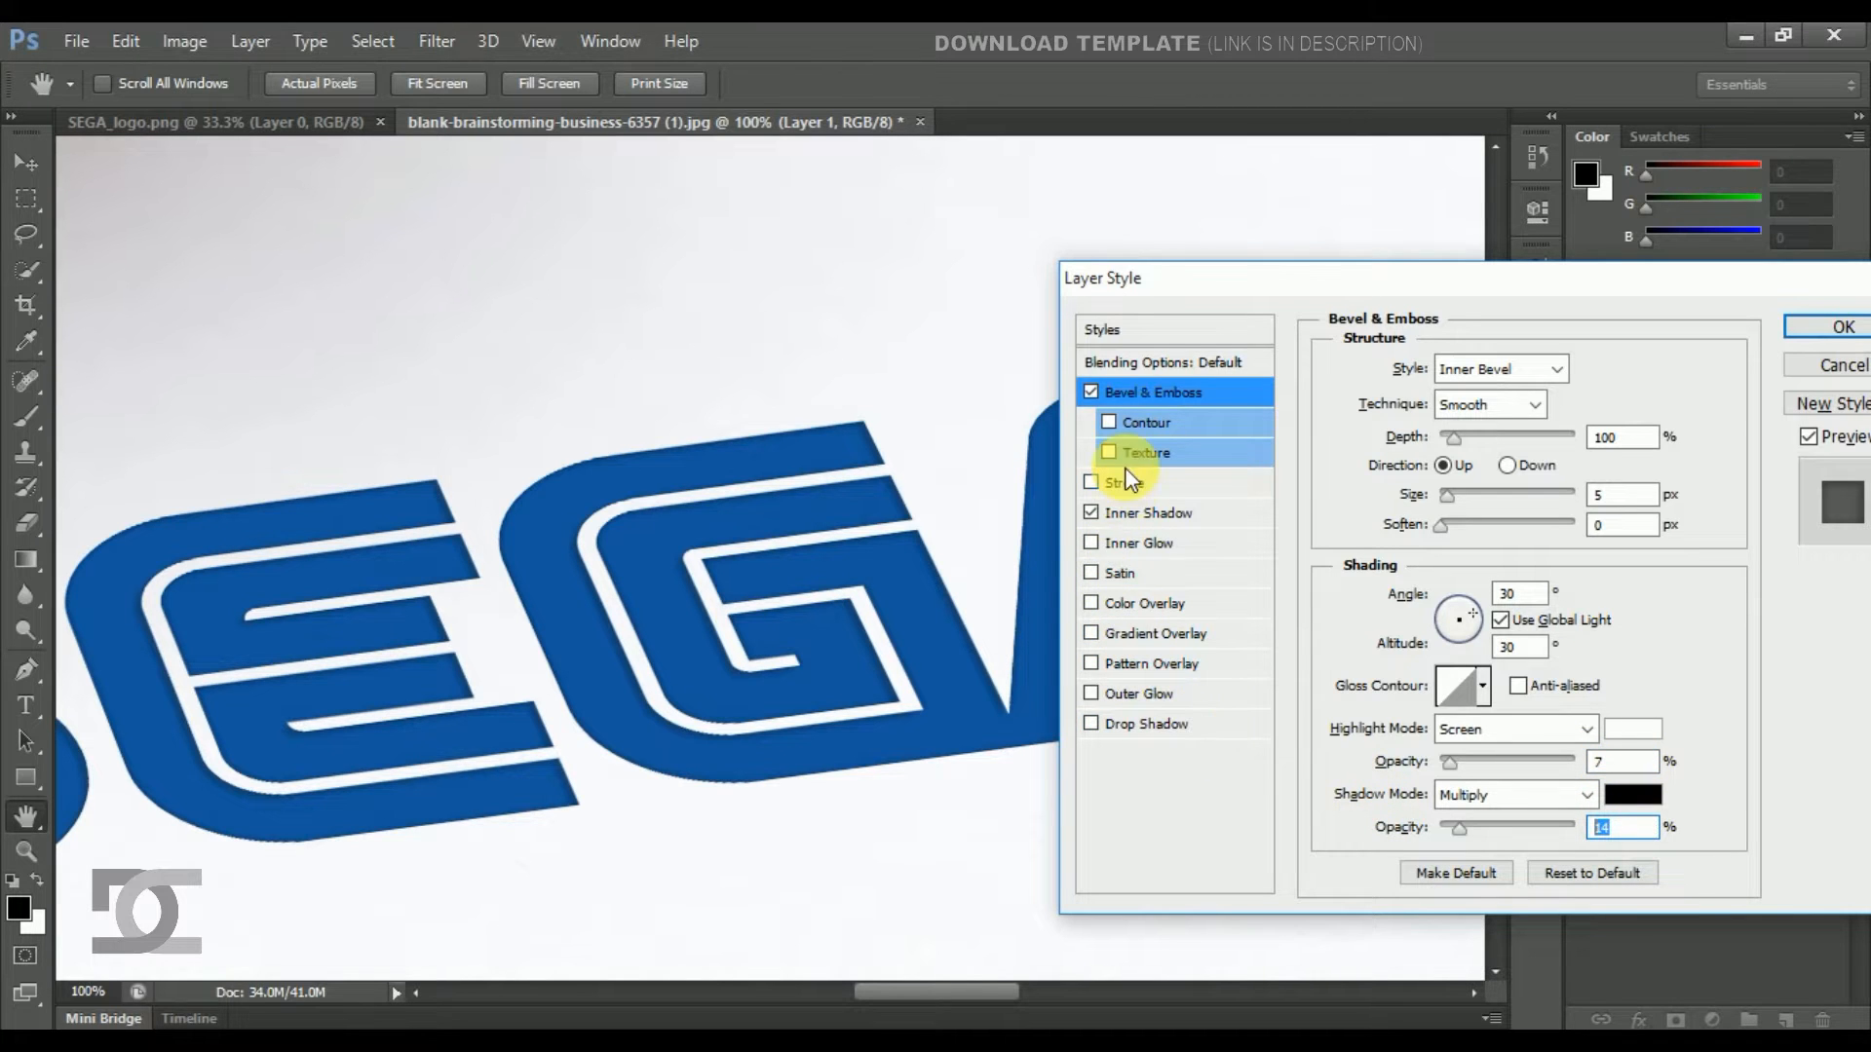
click(1134, 665)
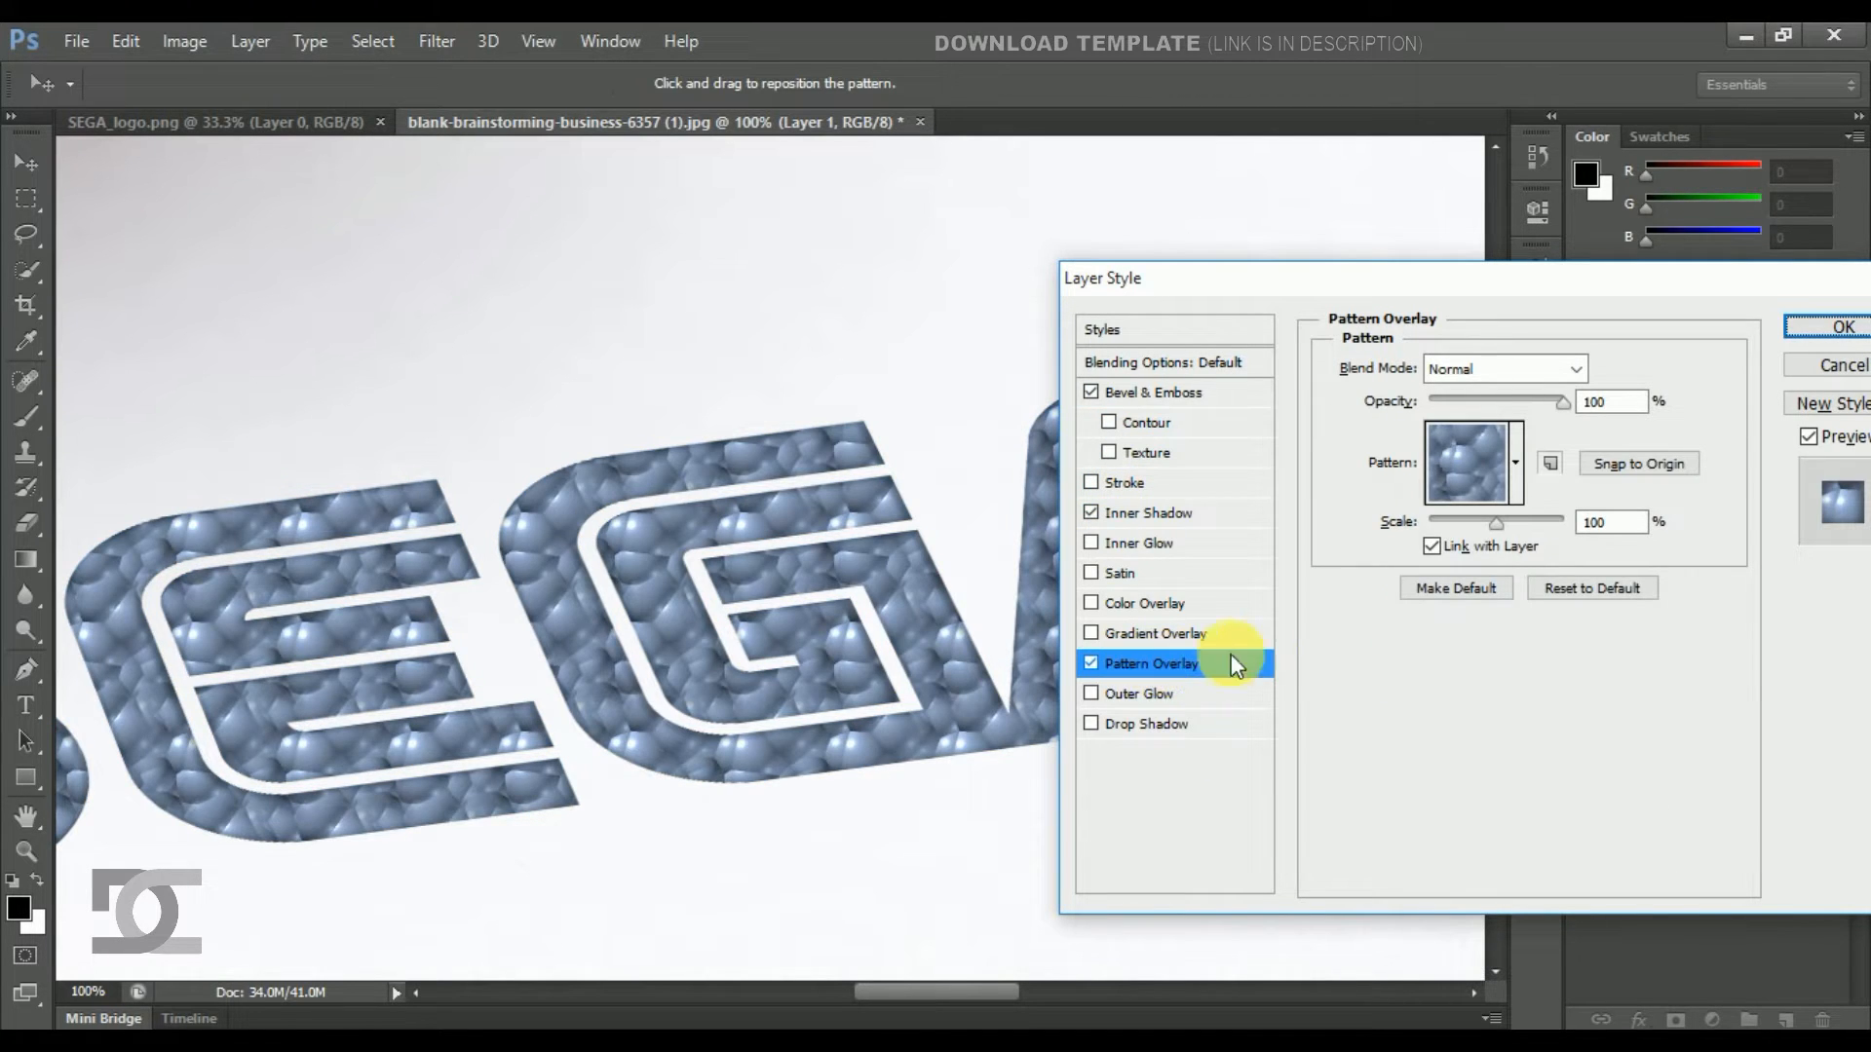
click(1515, 462)
click(1528, 549)
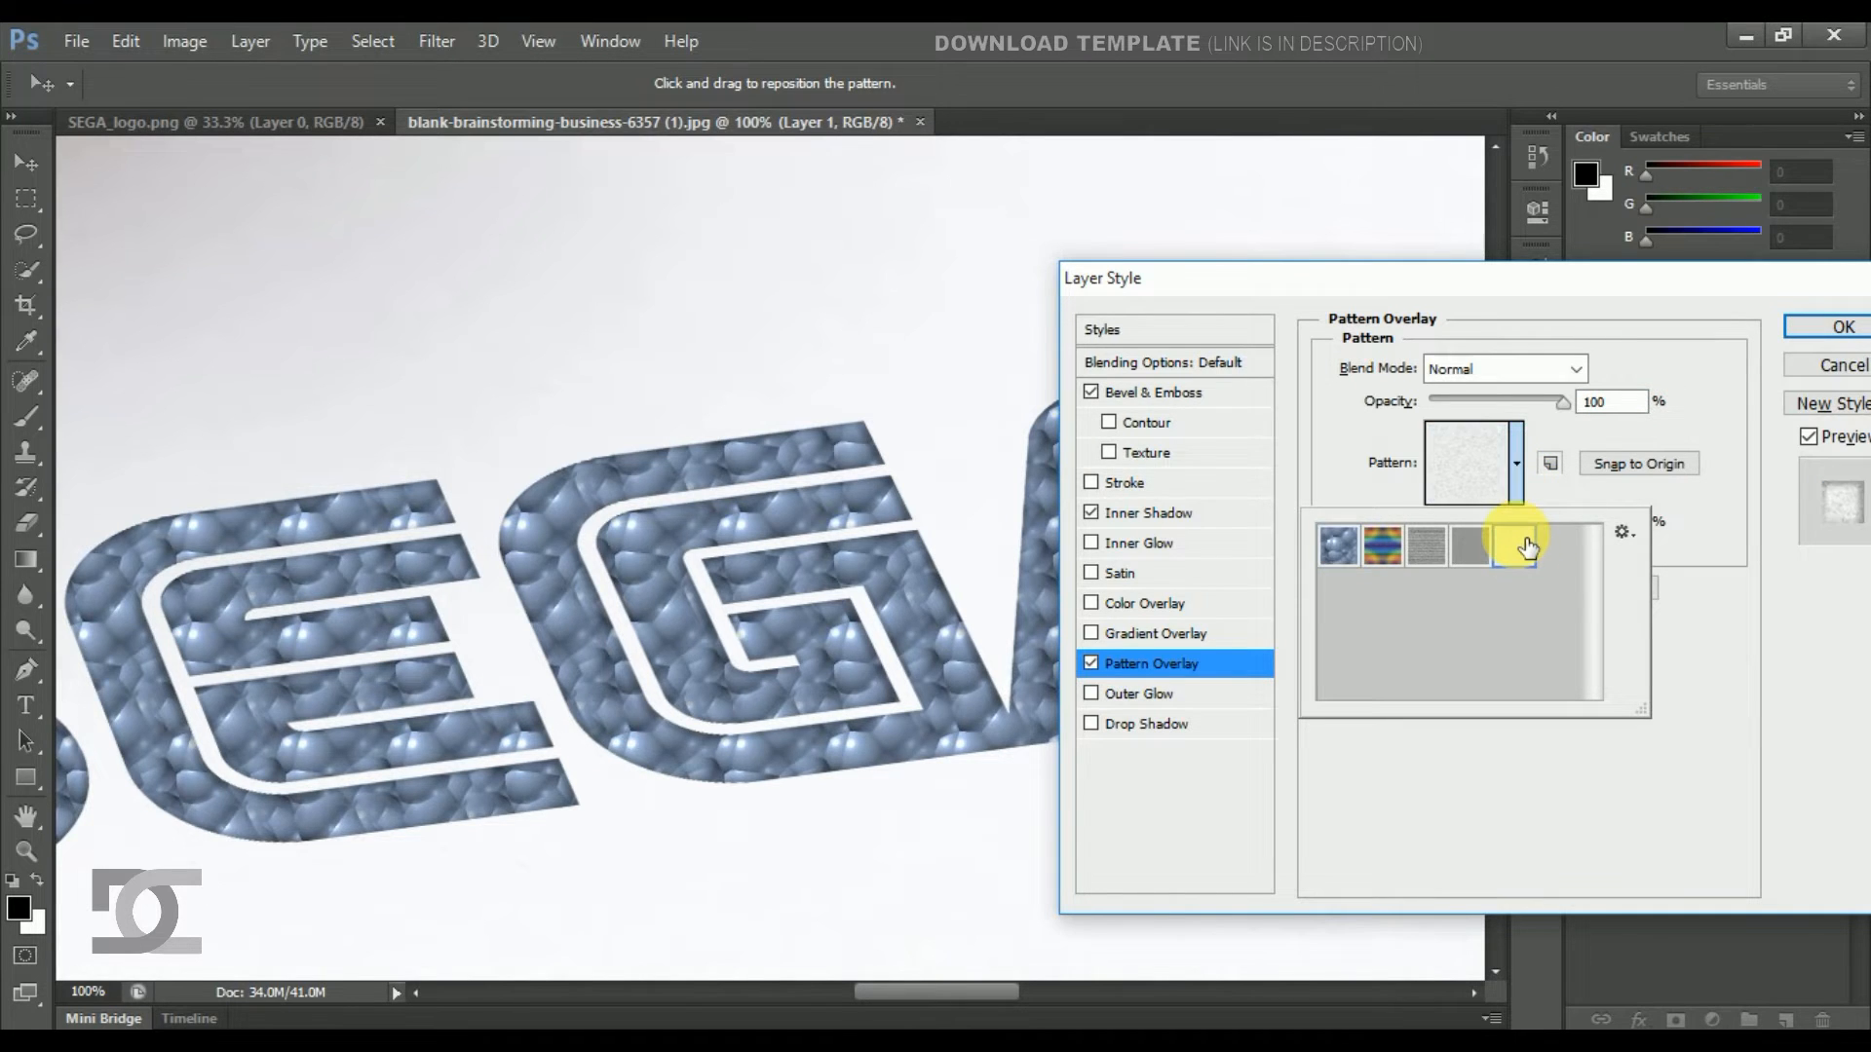
Set the pattern overlay to Linear Burn at about 51% opacity and apply the layer style.
click(1529, 372)
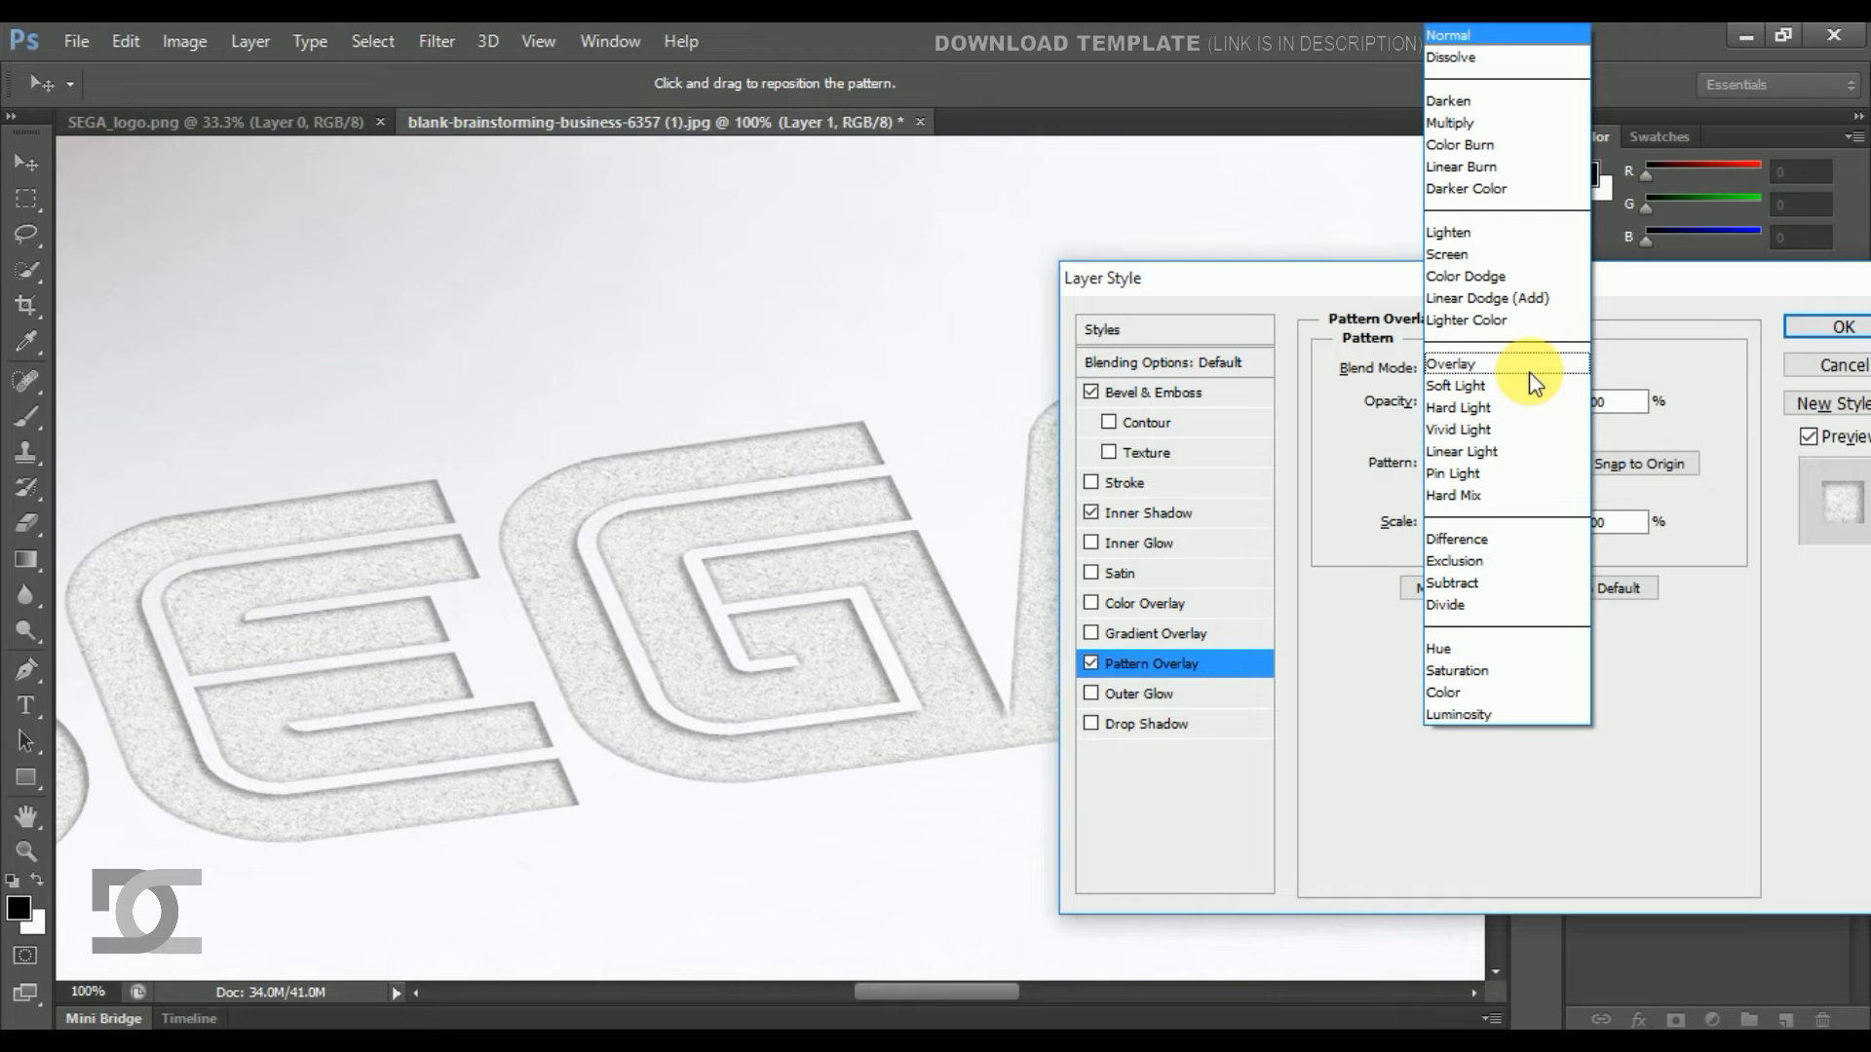
click(1499, 169)
key(Tab)
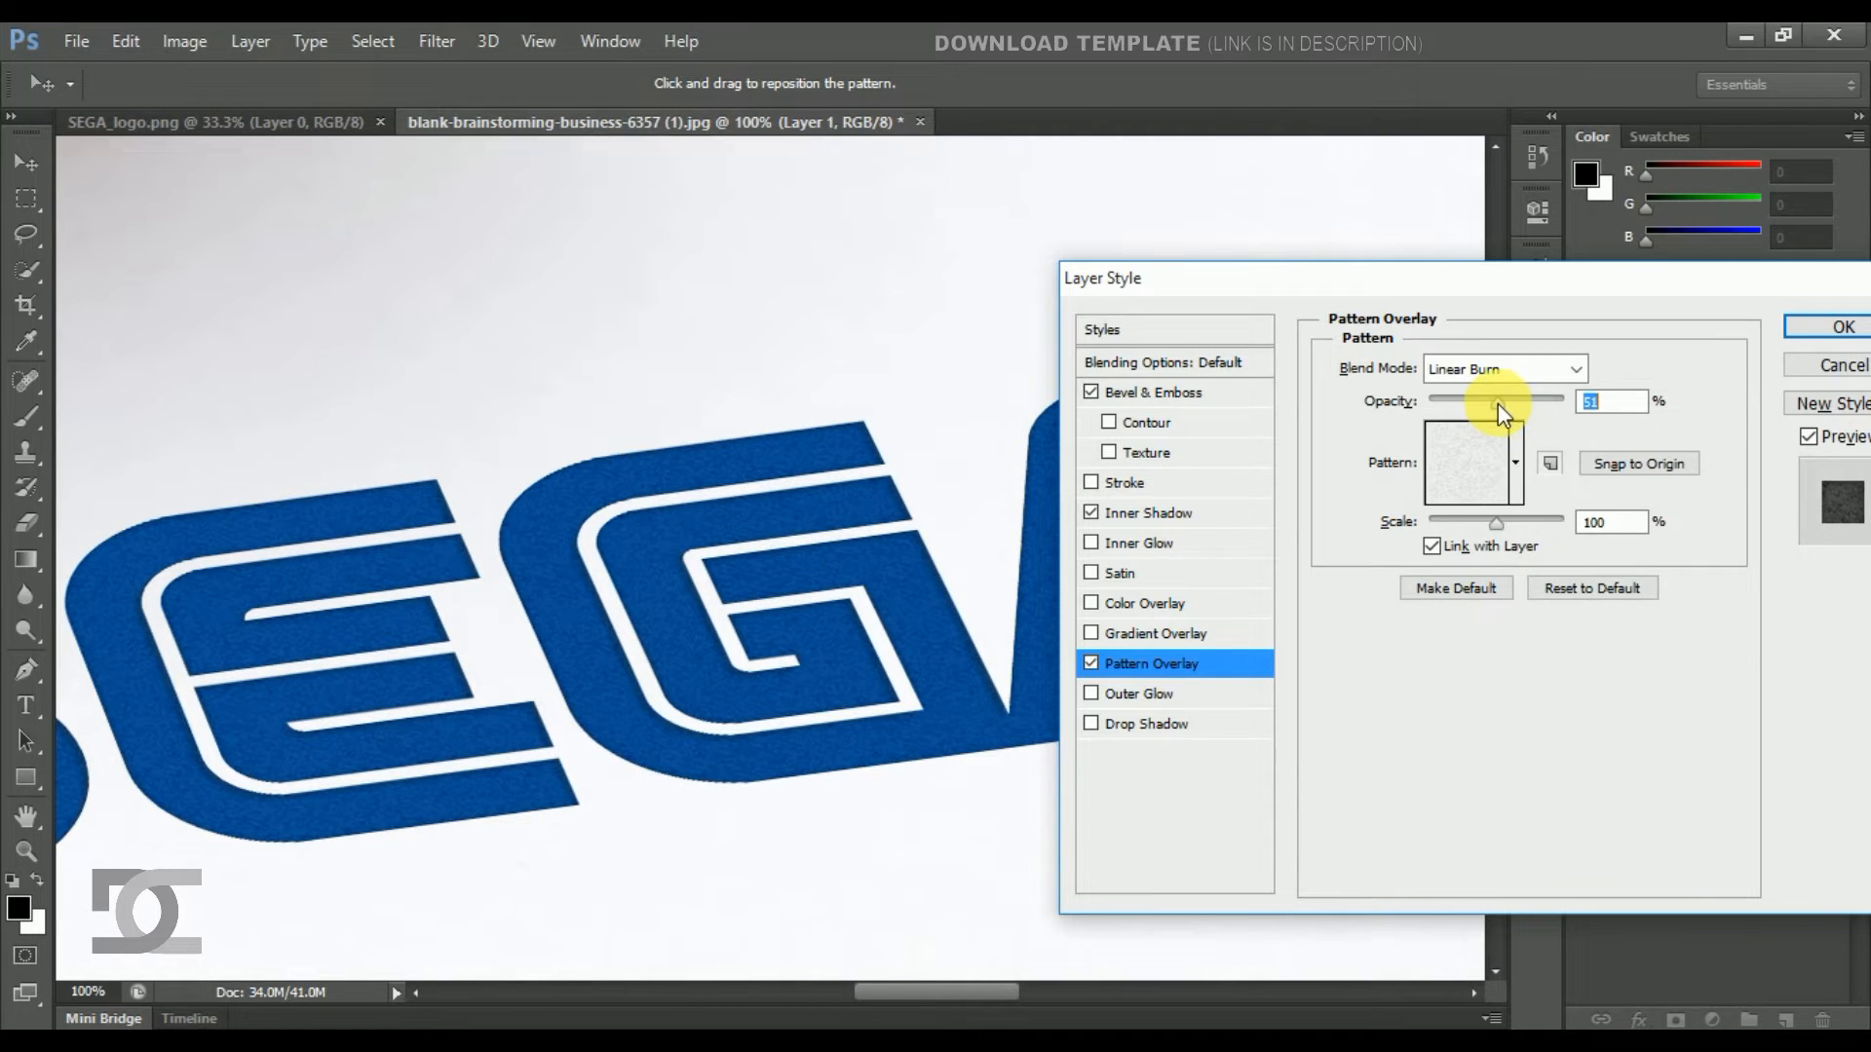
drag(1498, 403, 1496, 403)
click(1795, 325)
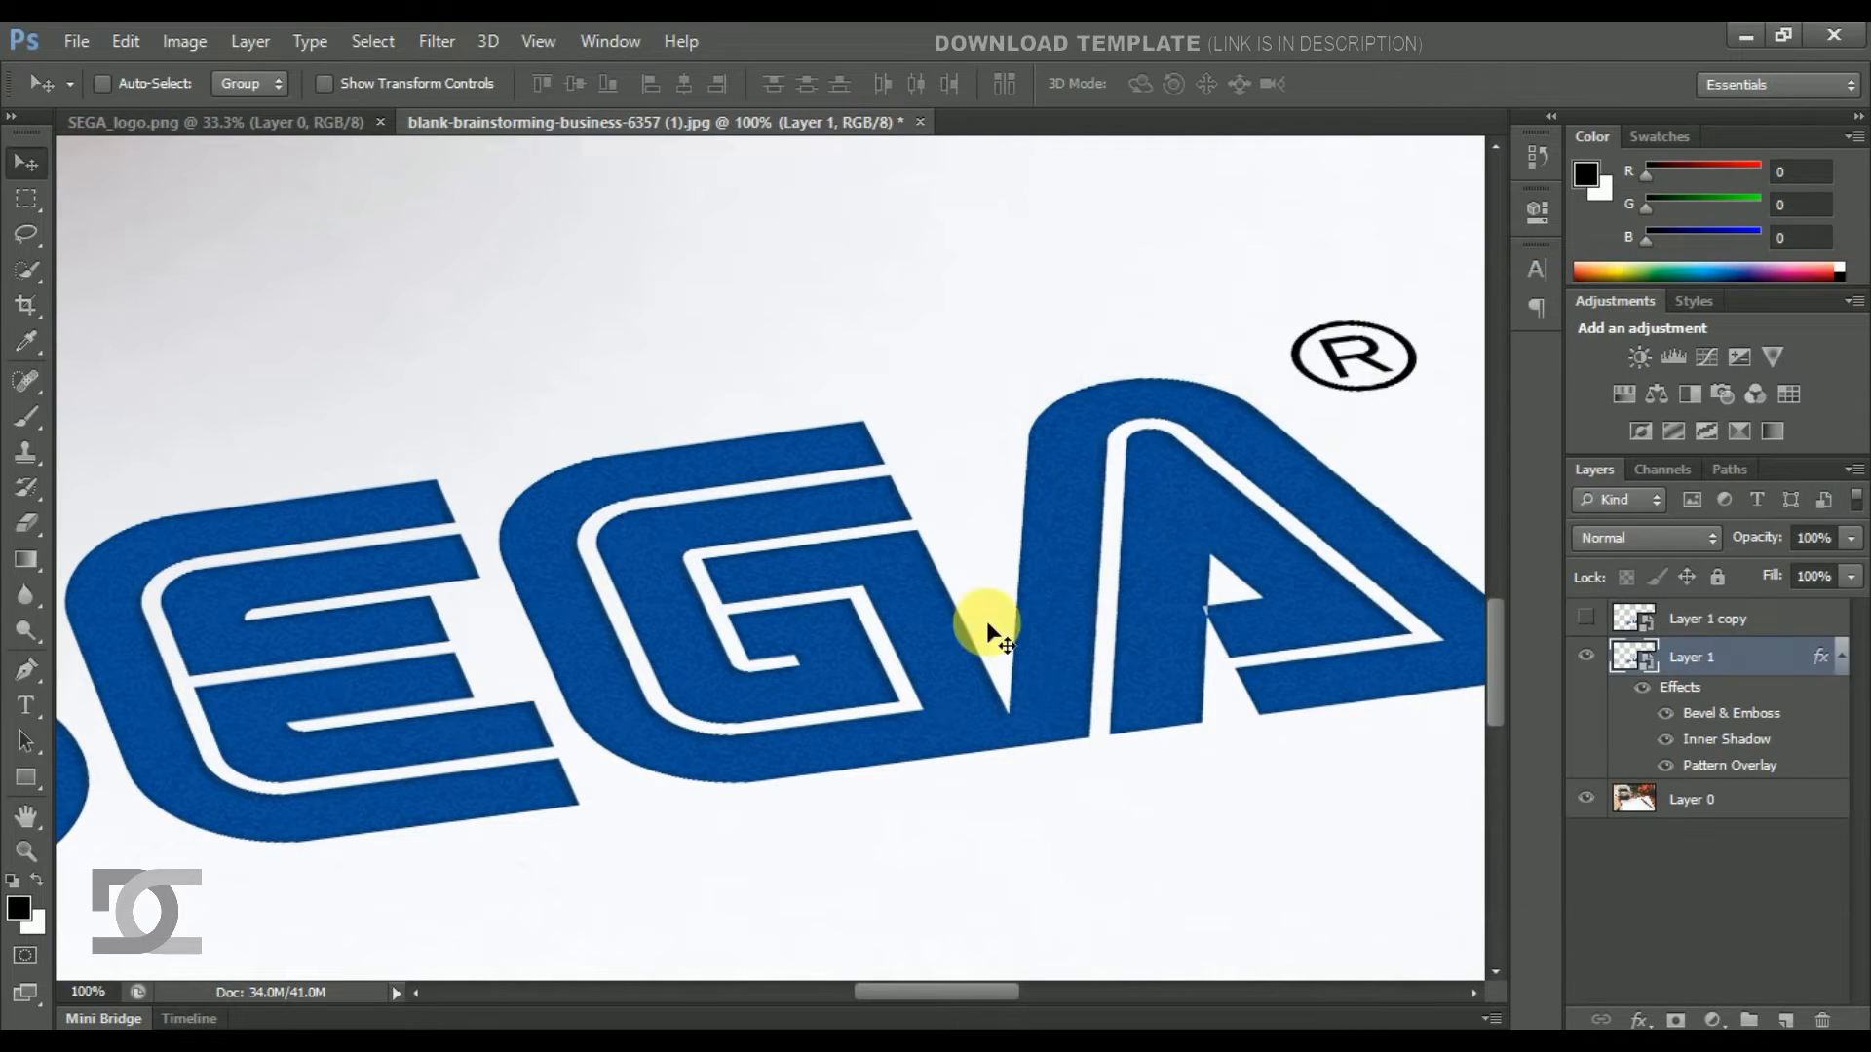
Create a new layer directly above the logo's Layer 1 and name it Shadow.
scroll(601, 624, down, 6)
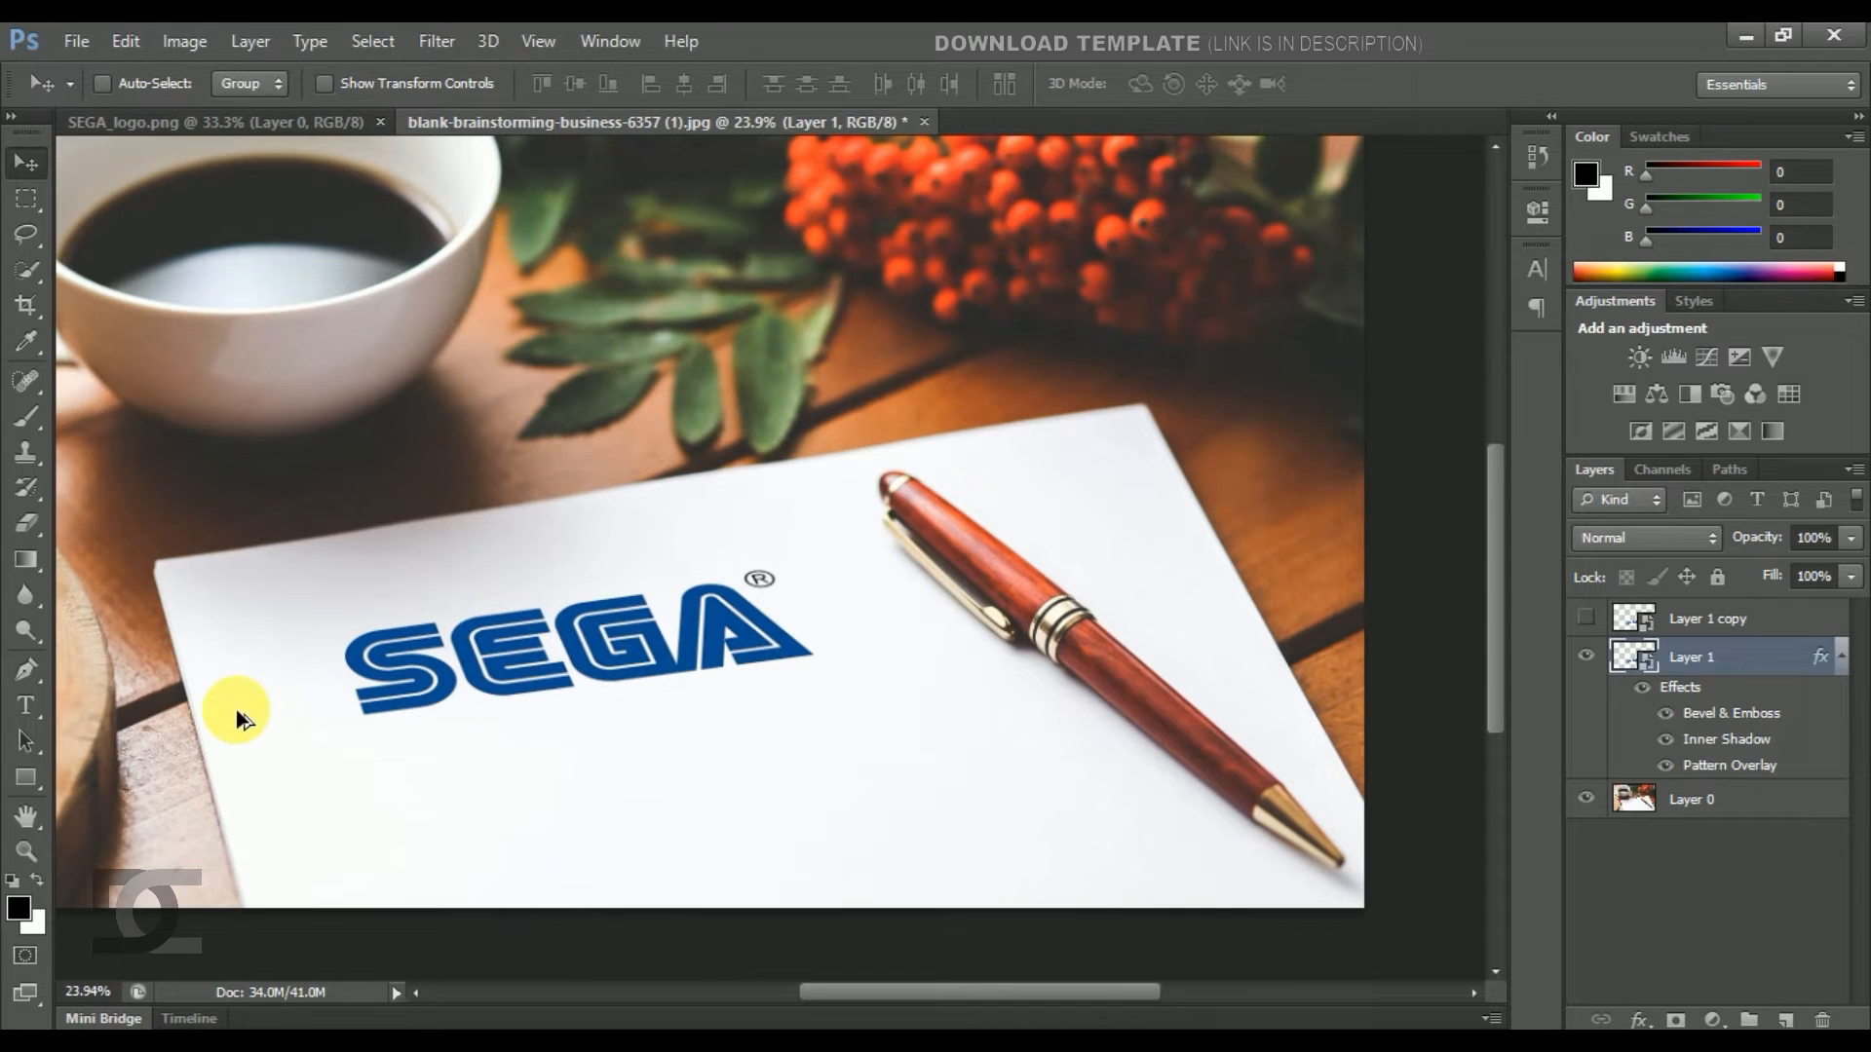
scroll(236, 709, up, 1)
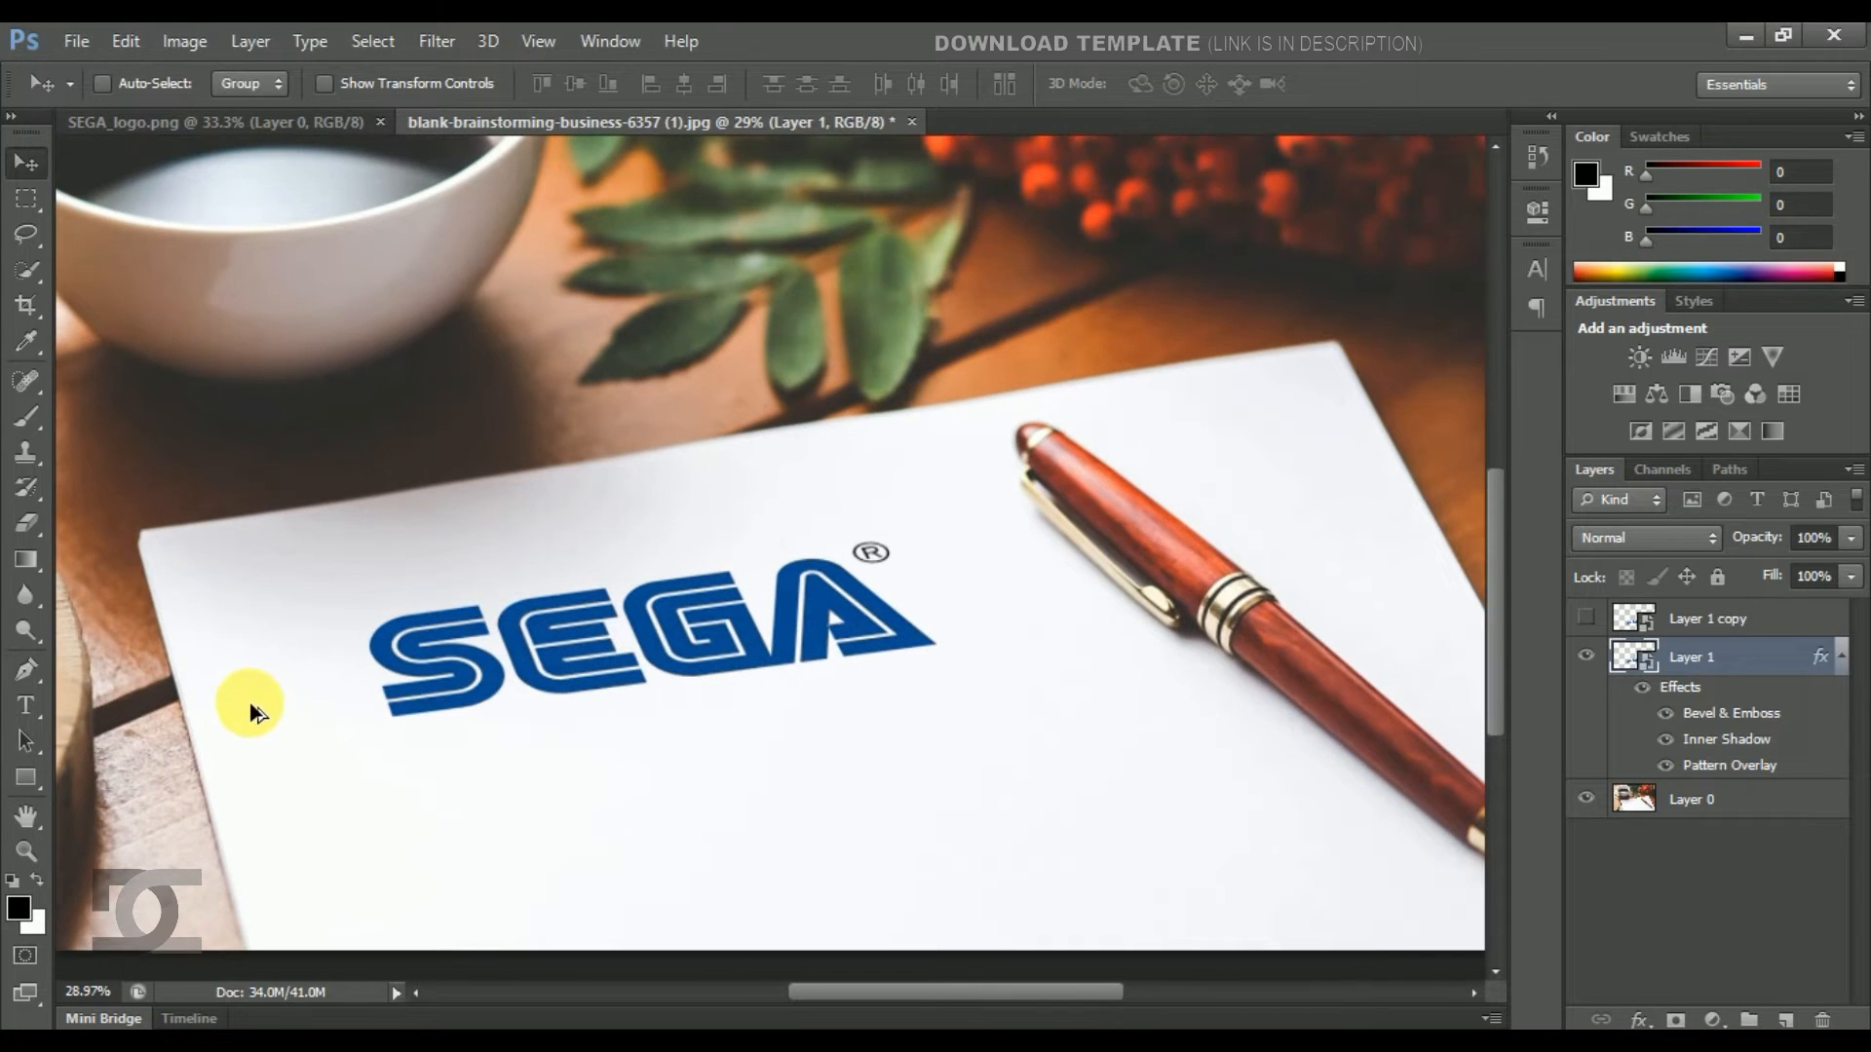
click(1788, 1019)
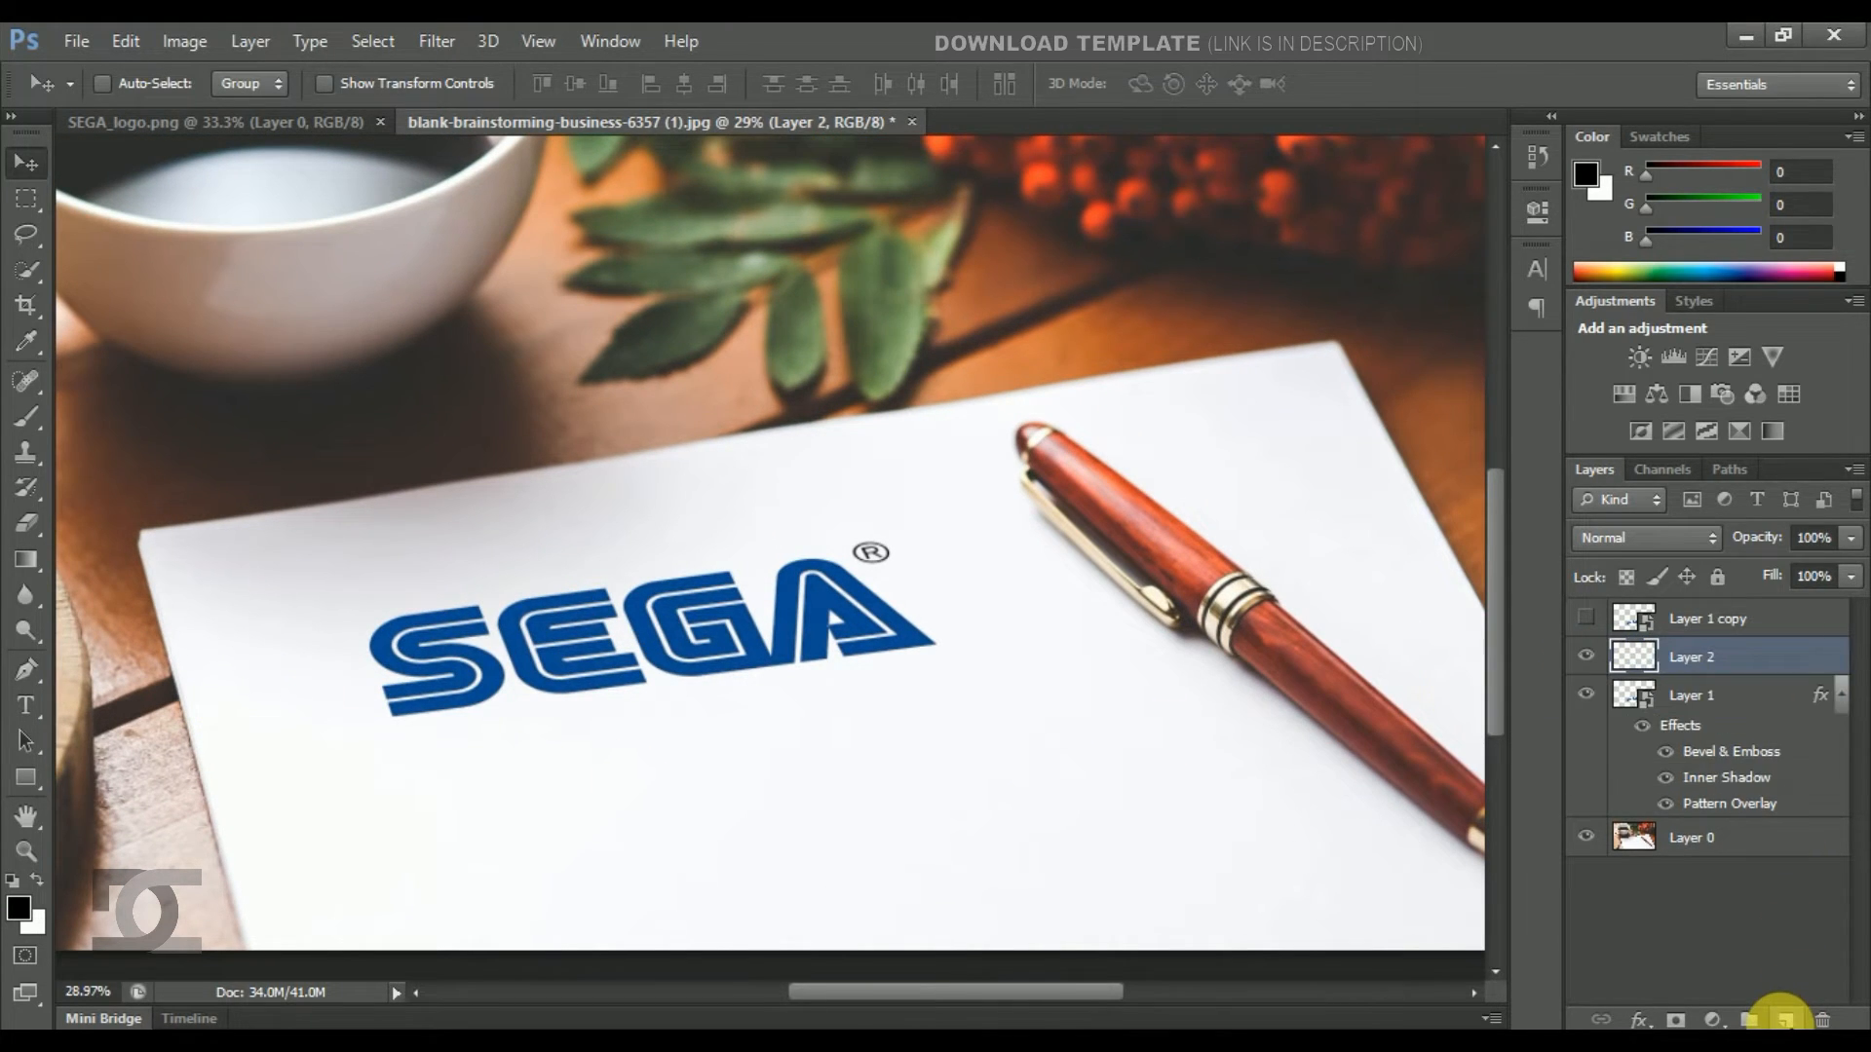
double_click(1696, 662)
text(Shado)
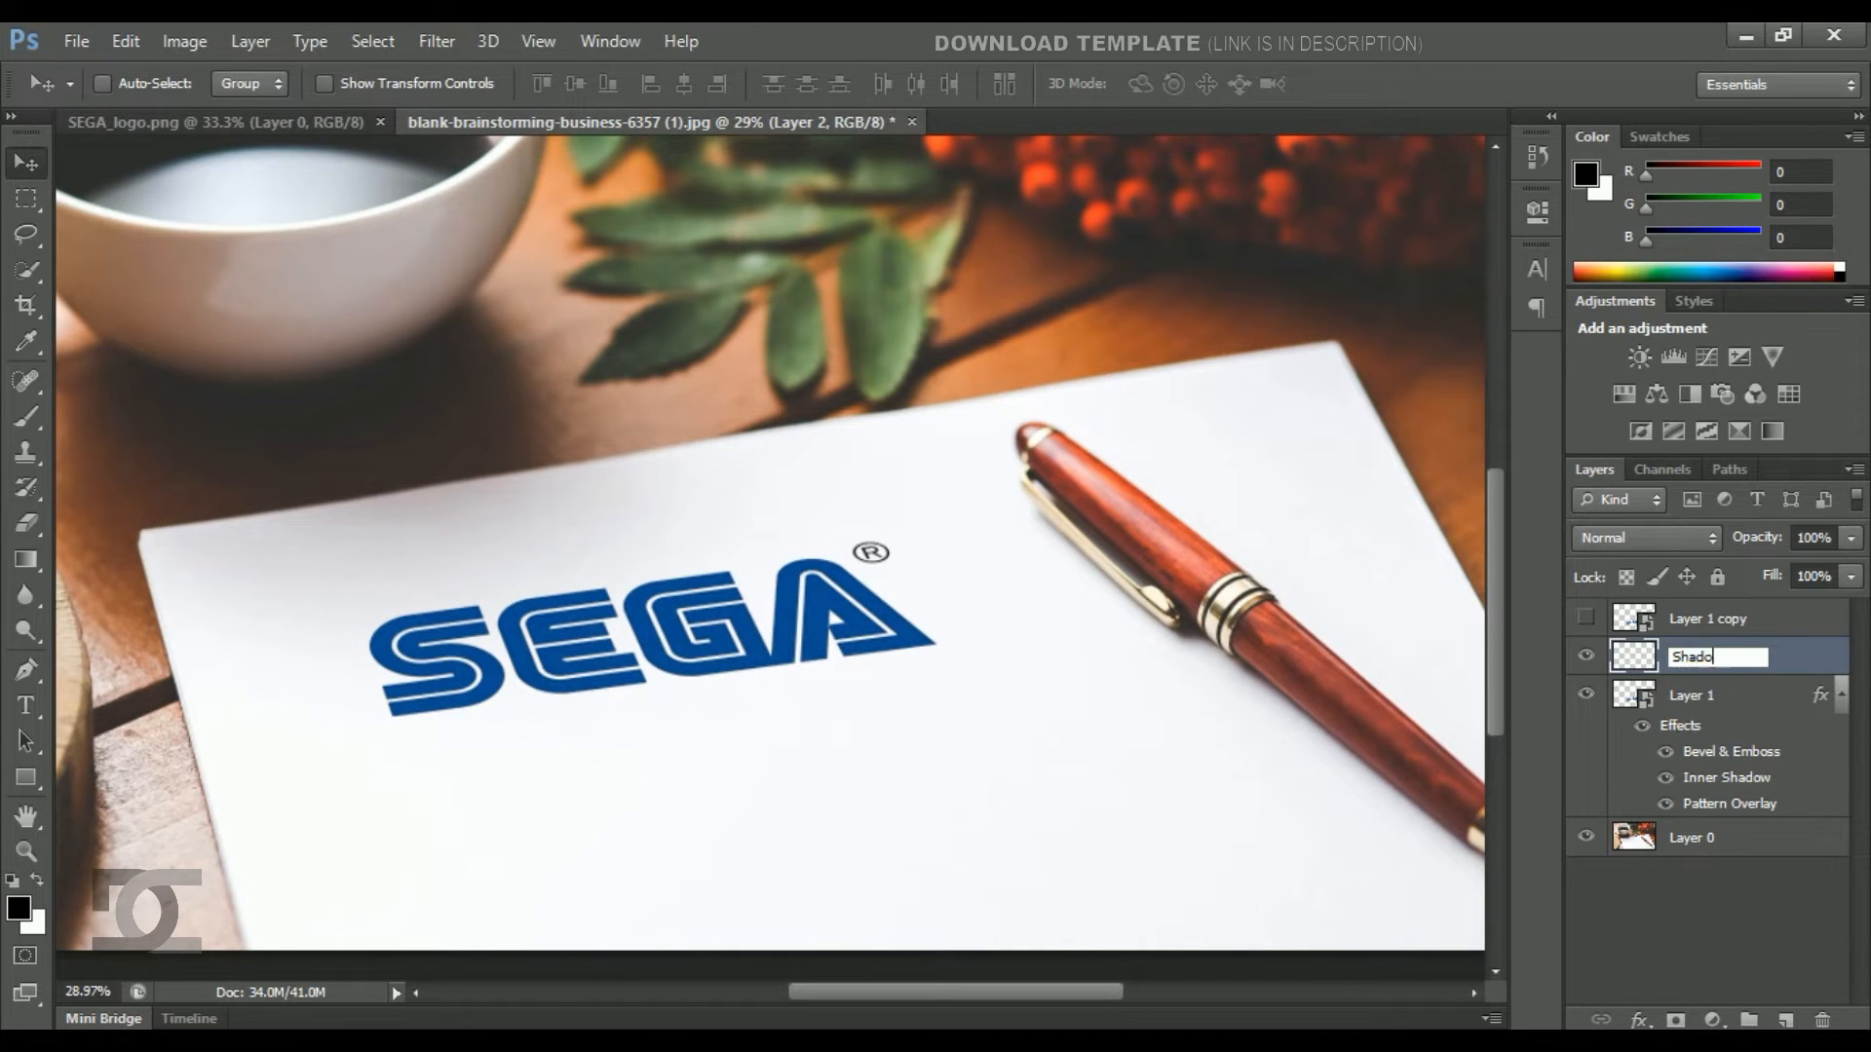
text(w)
key(Return)
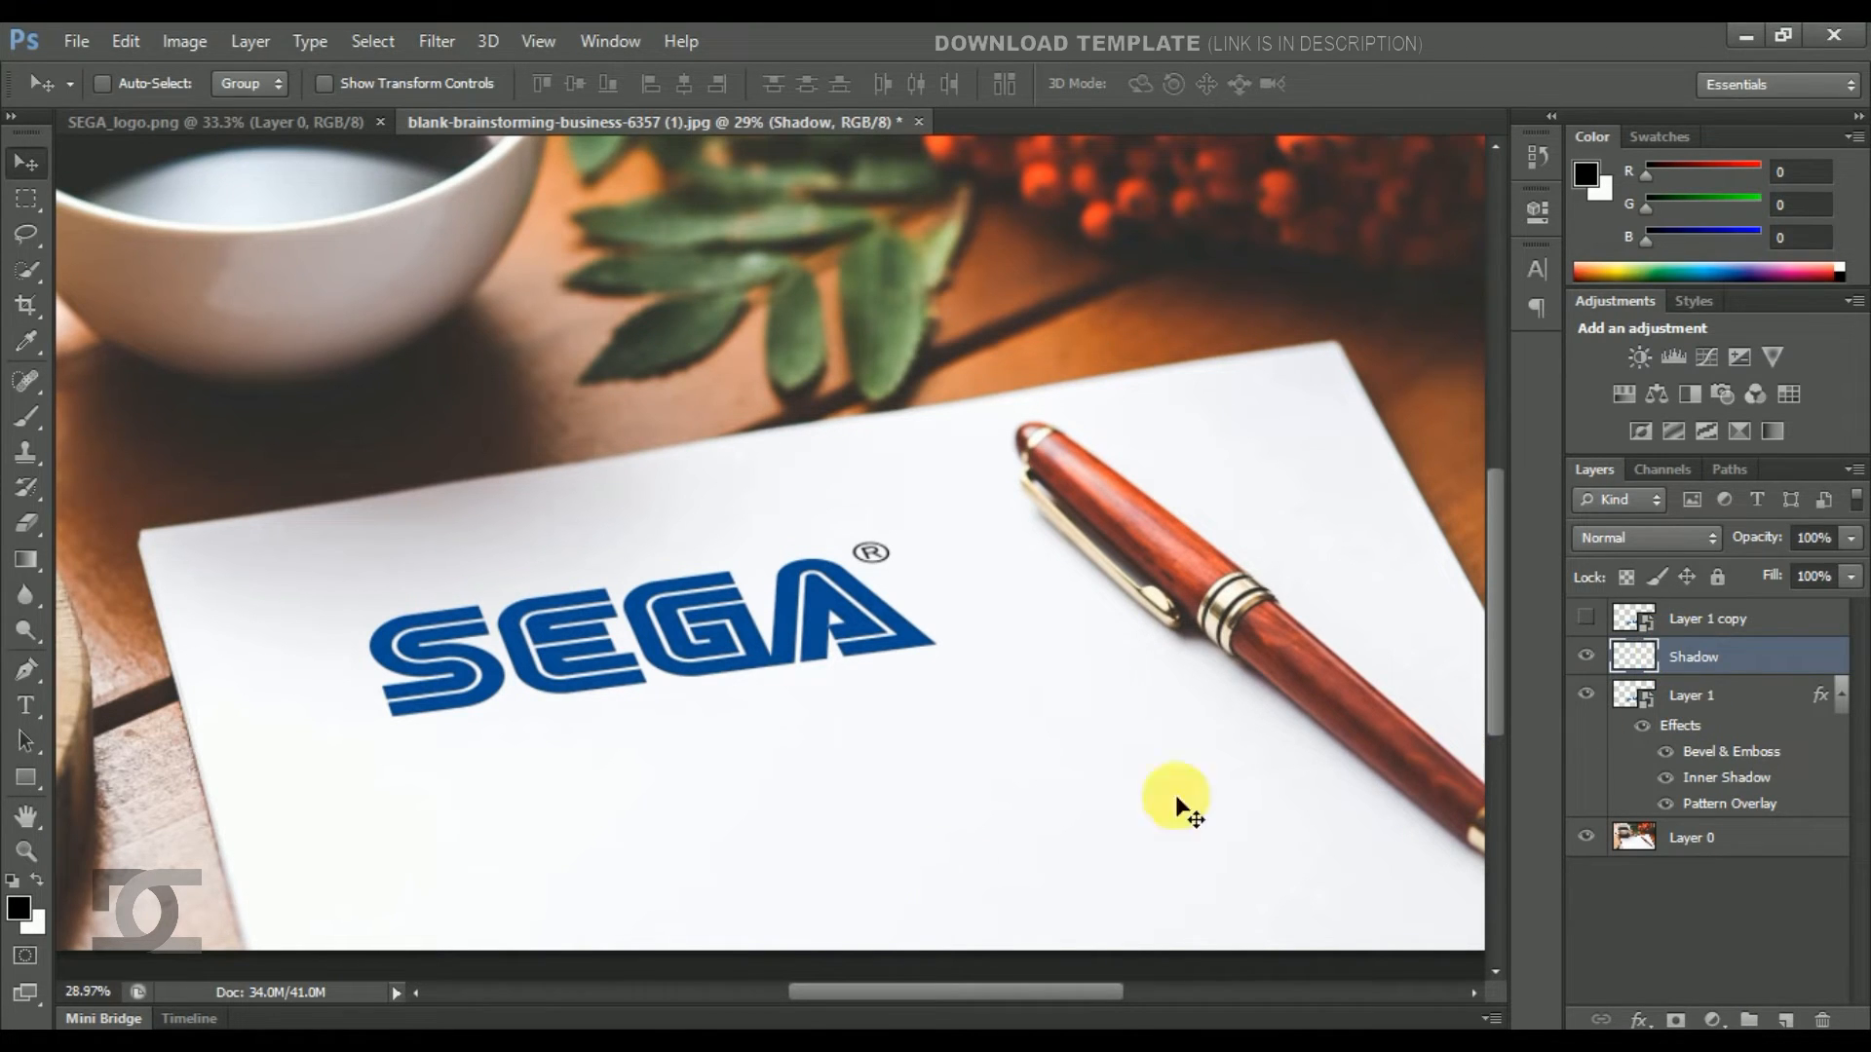
Paint a soft black 1800 px brush dab between the cup and the logo on the Shadow layer, and clip the layer to Layer 1.
click(25, 418)
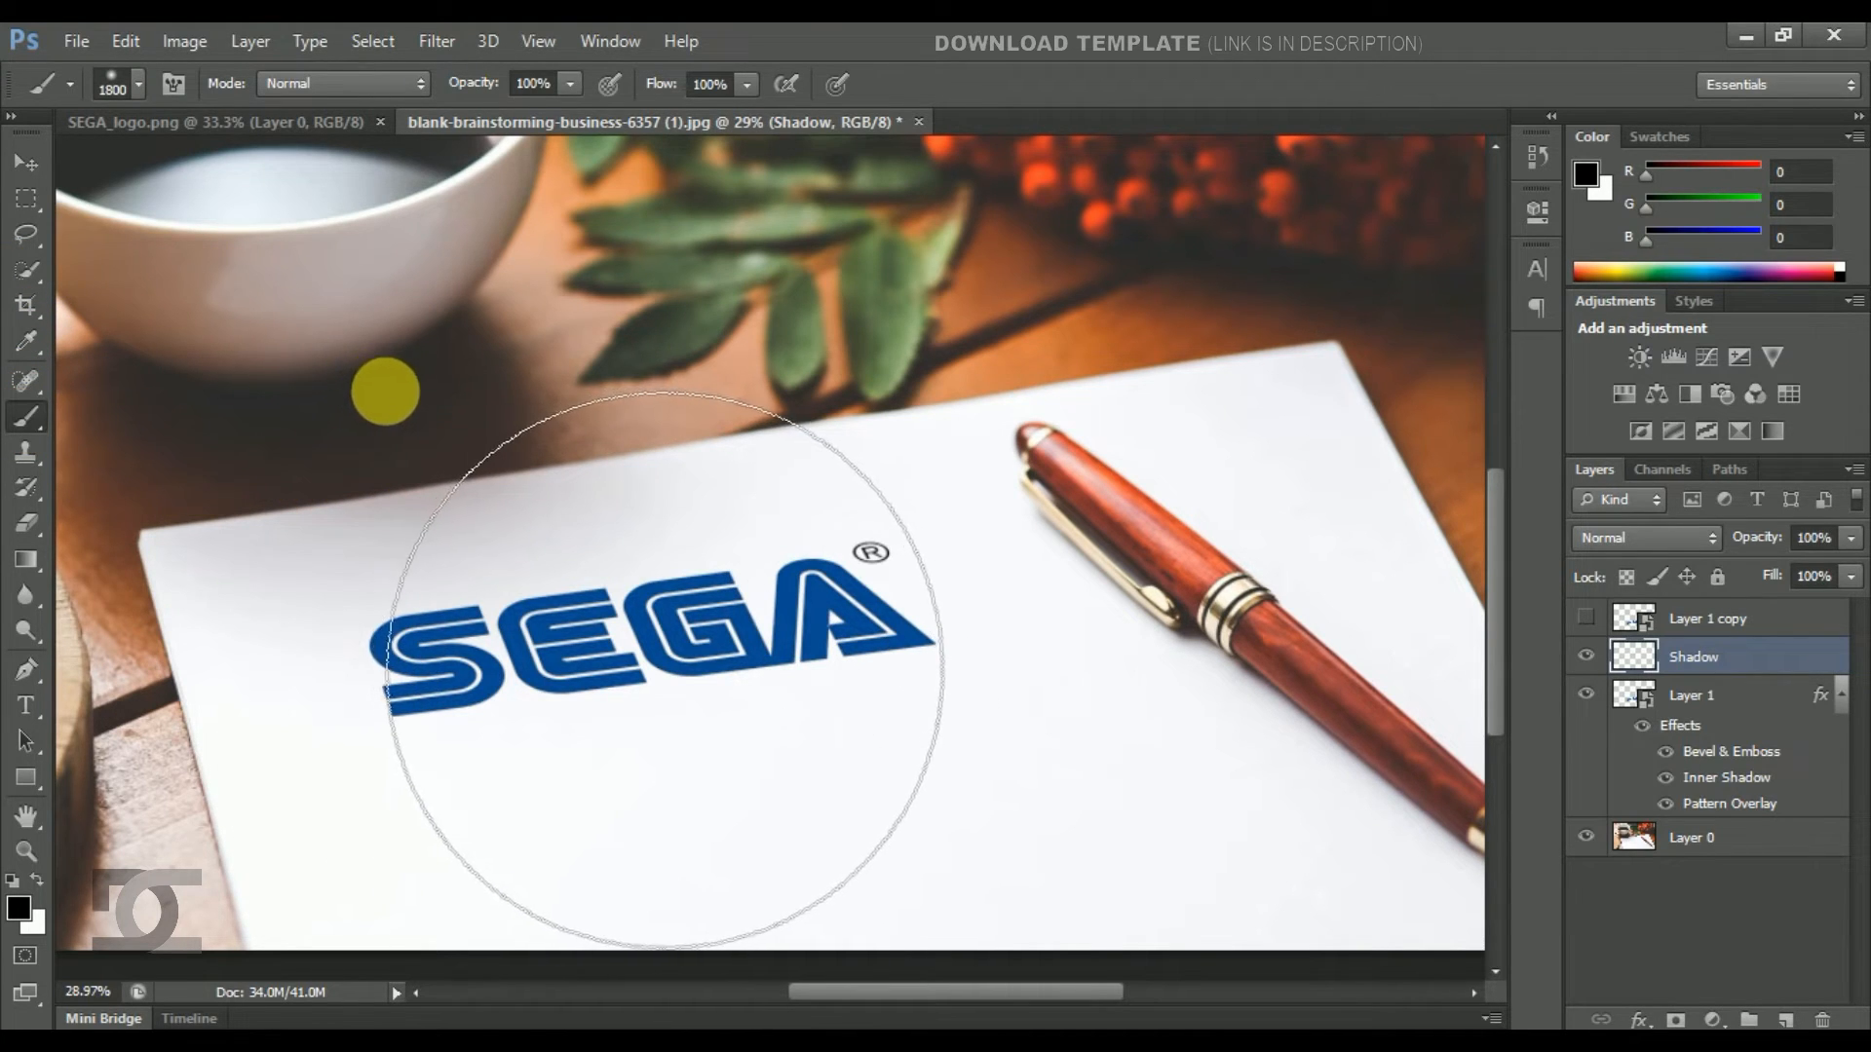
click(444, 402)
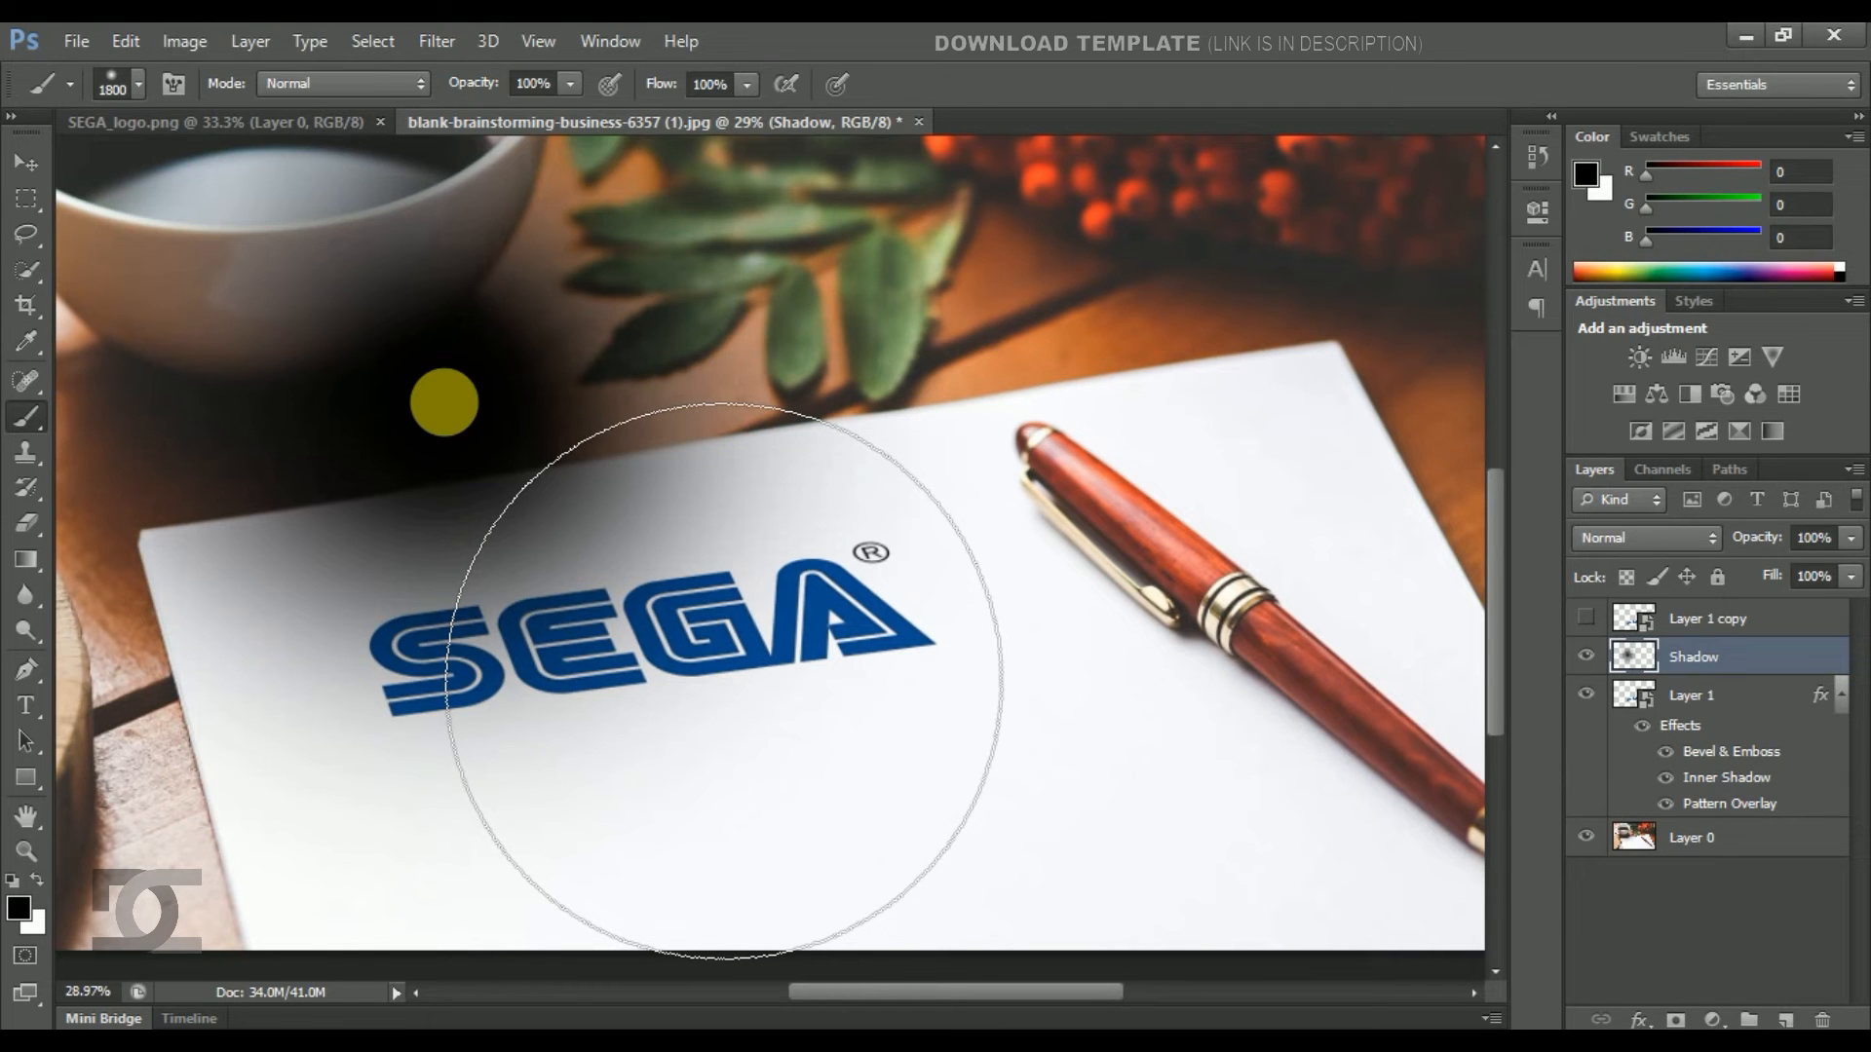
click(1750, 659)
right_click(1752, 663)
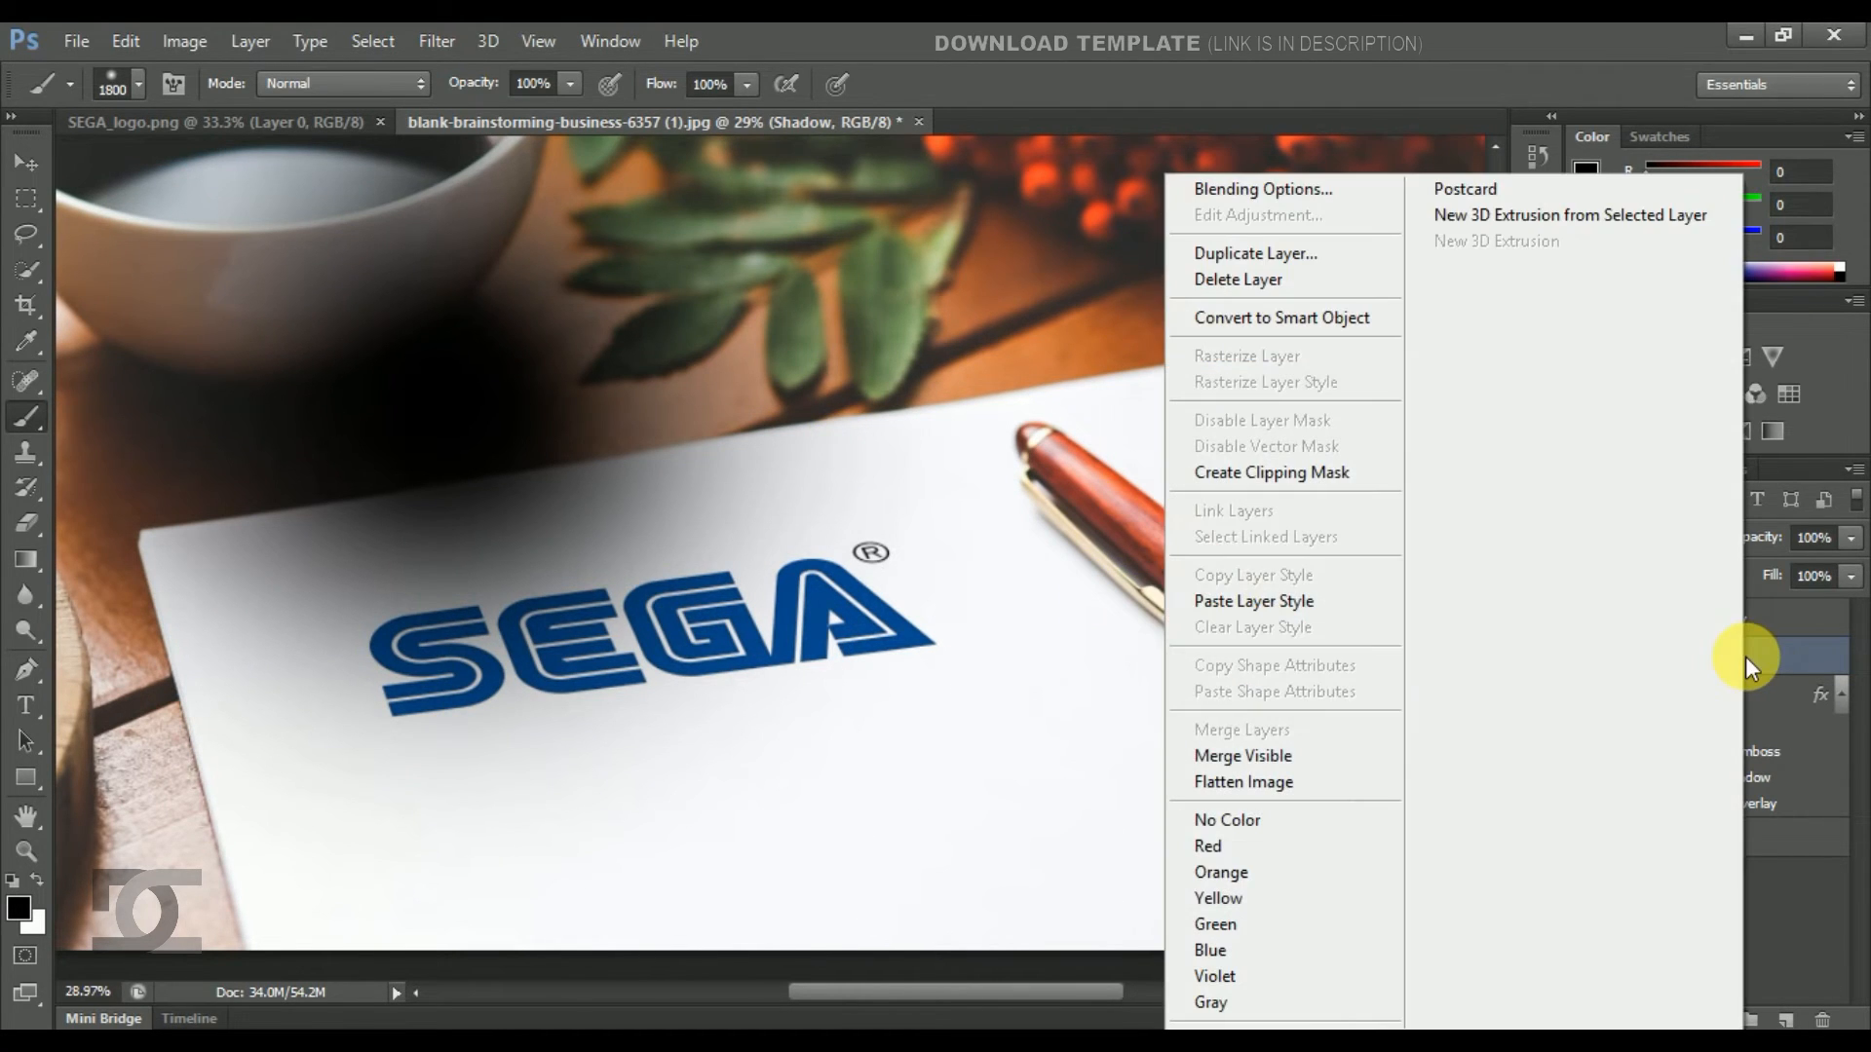
click(1343, 476)
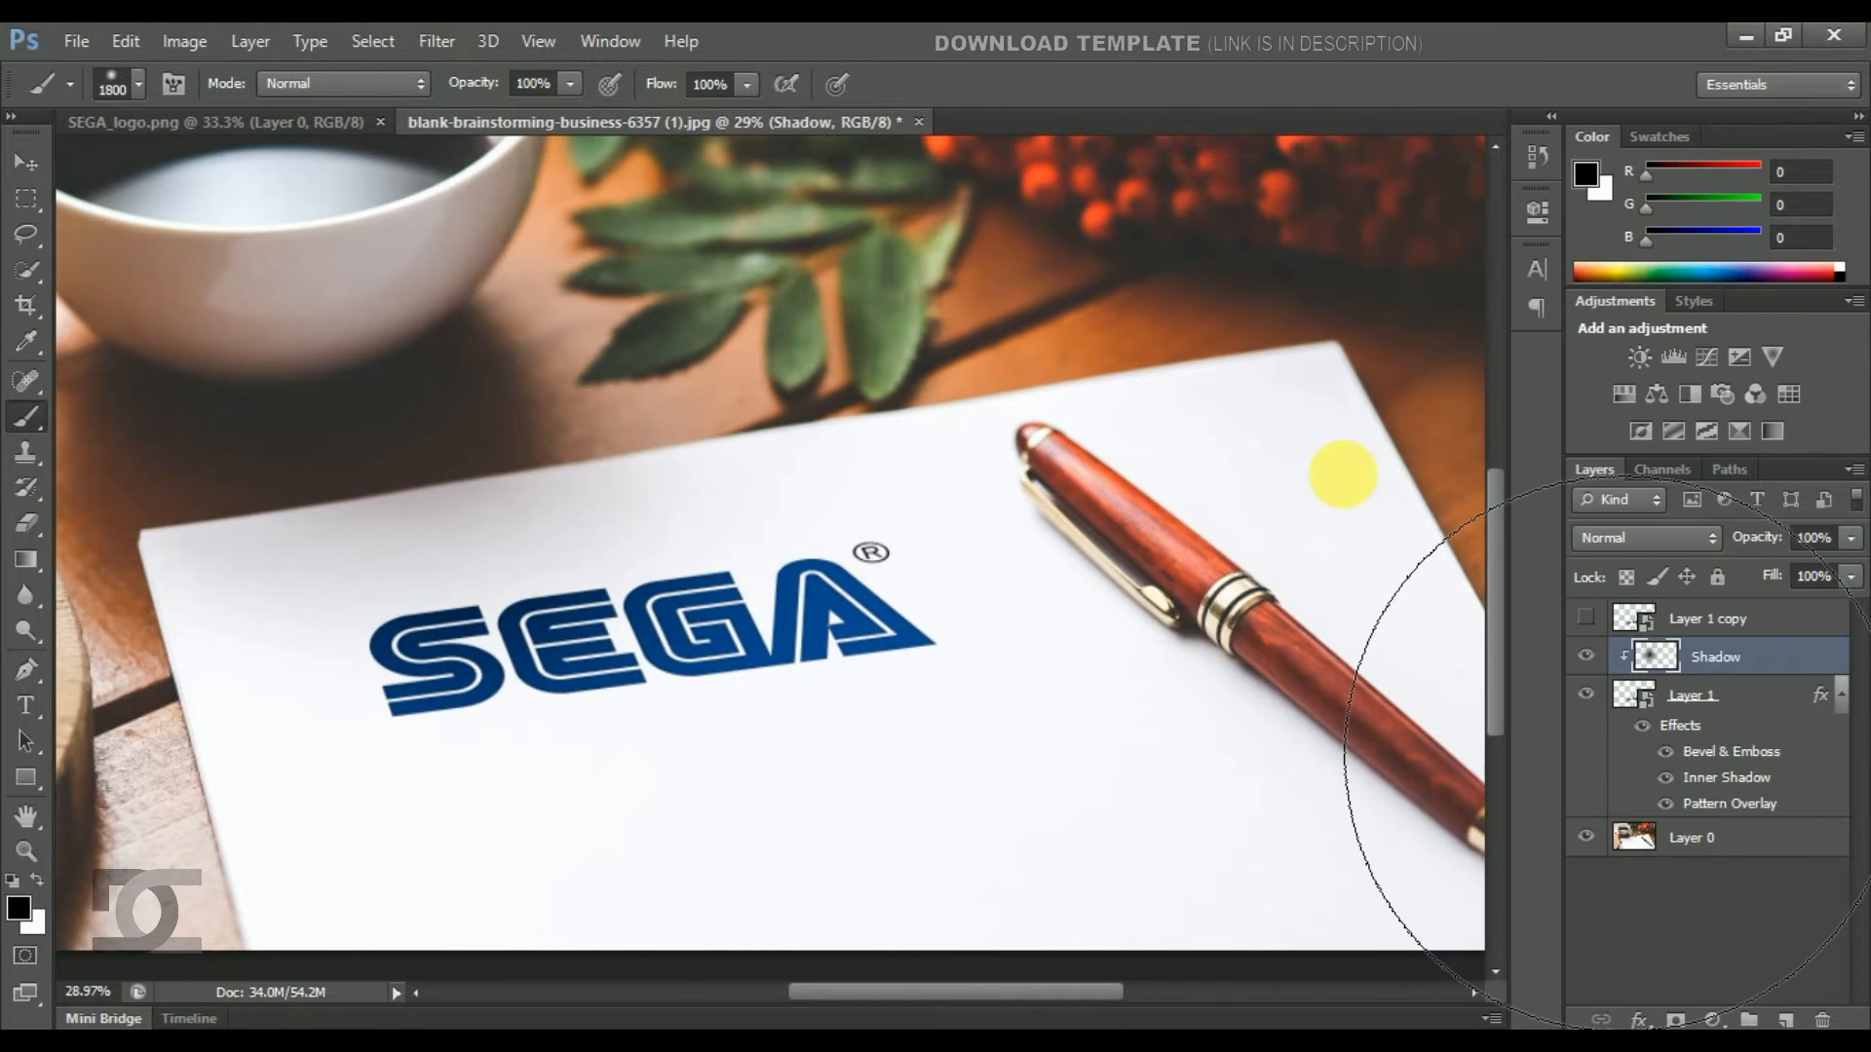
Set the Shadow layer's opacity to 50% and toggle its visibility to compare the effect.
click(1814, 537)
text(50)
key(Return)
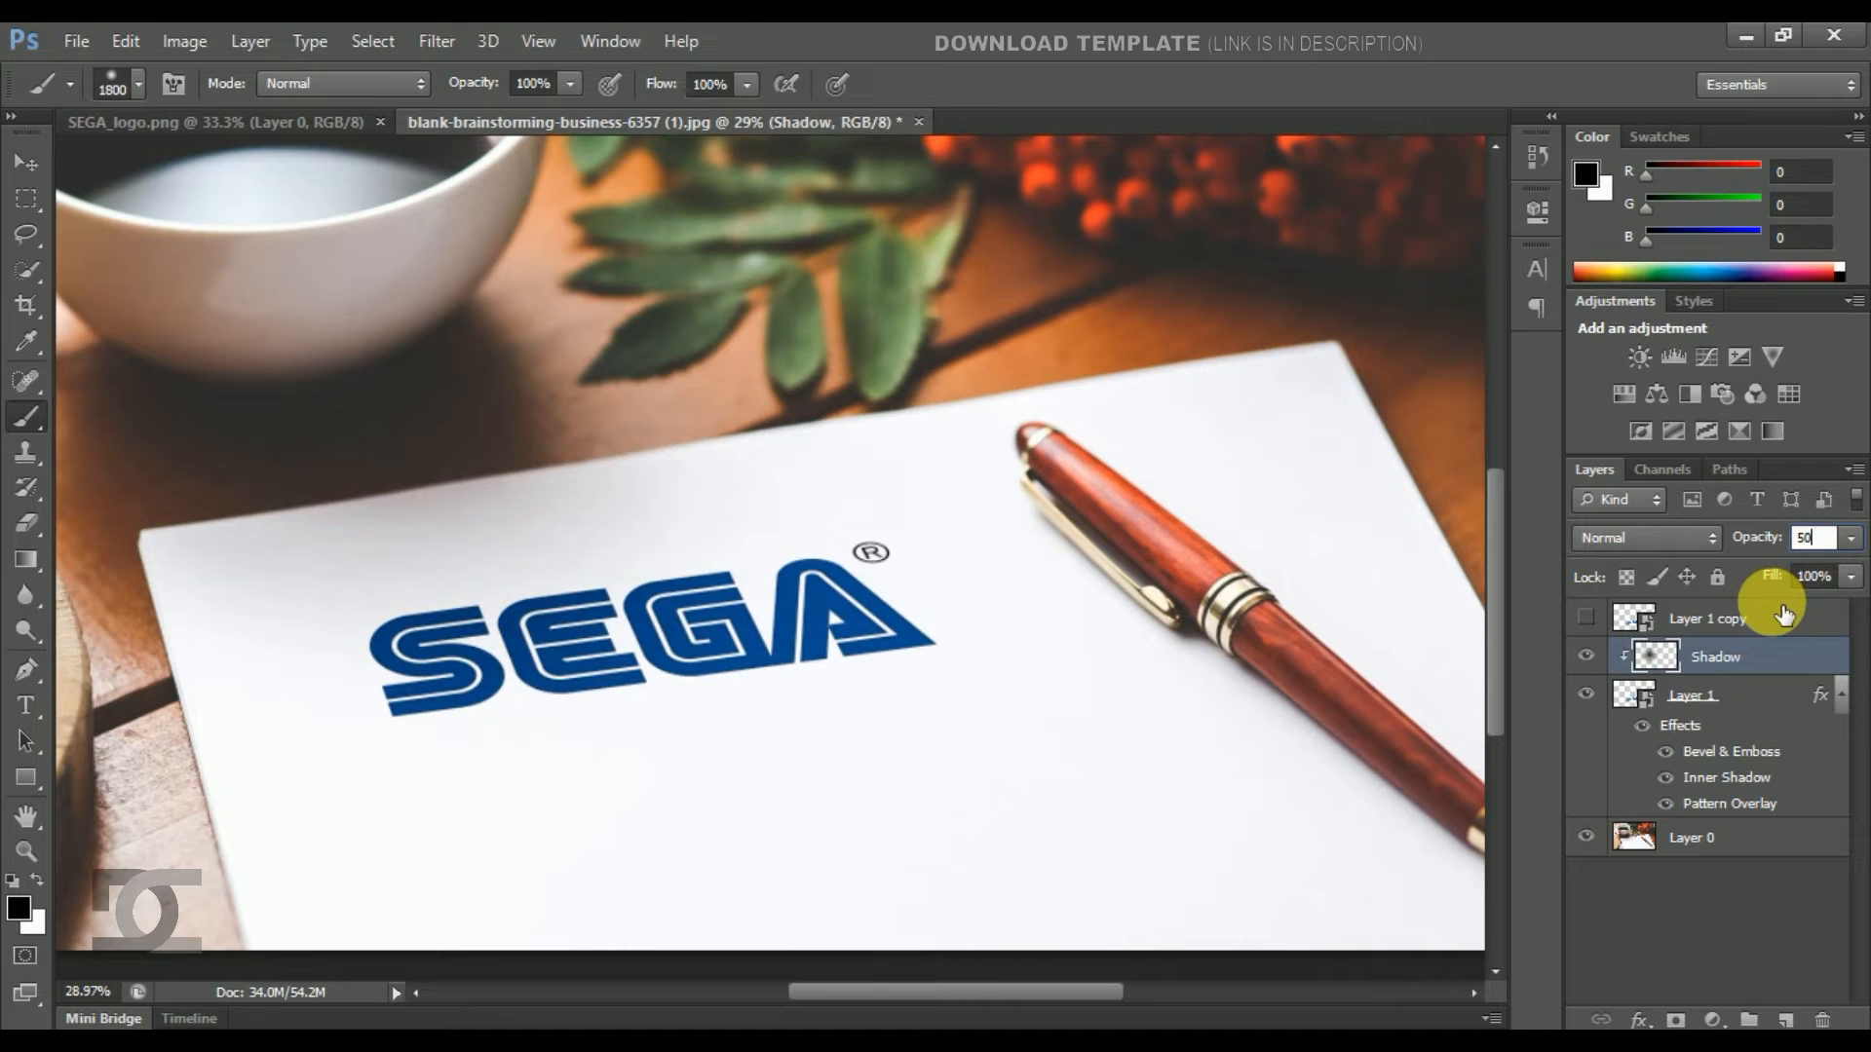
click(1597, 657)
click(1596, 657)
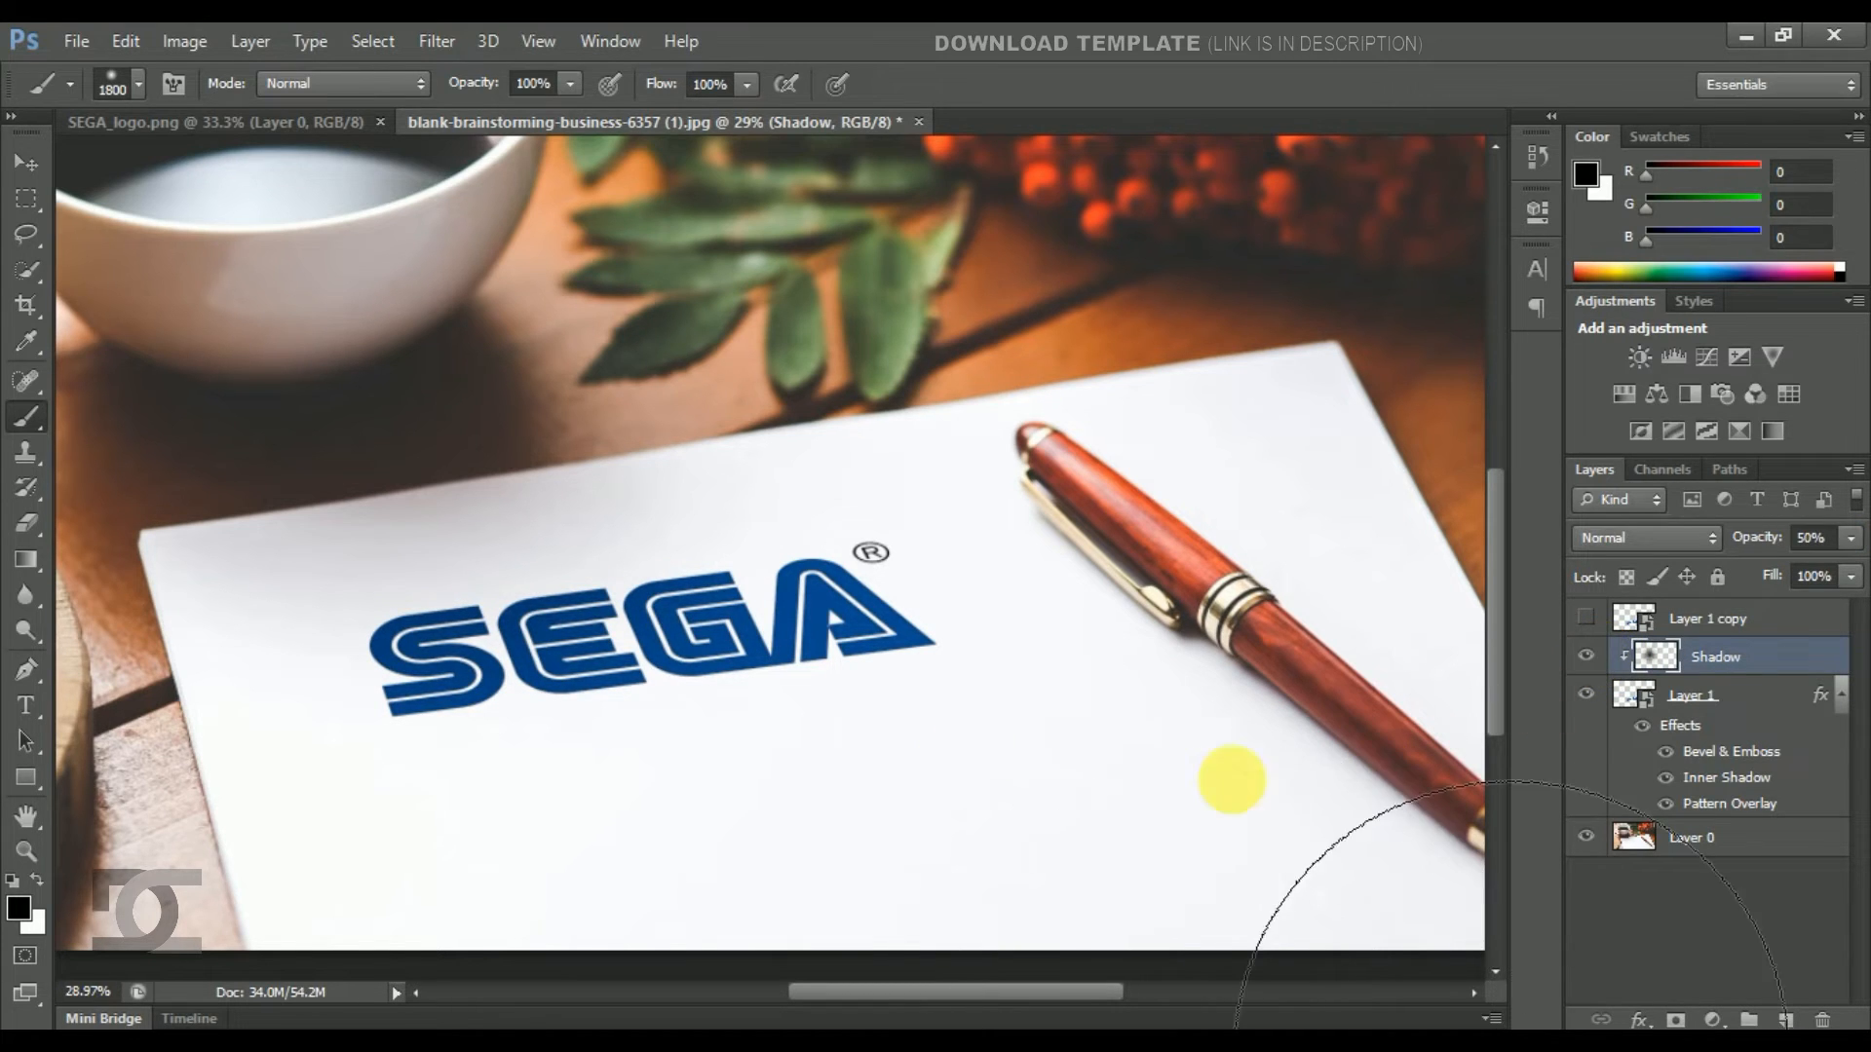
Set the fill of the logo's Layer 1 to 90% after trying 80%.
click(1738, 698)
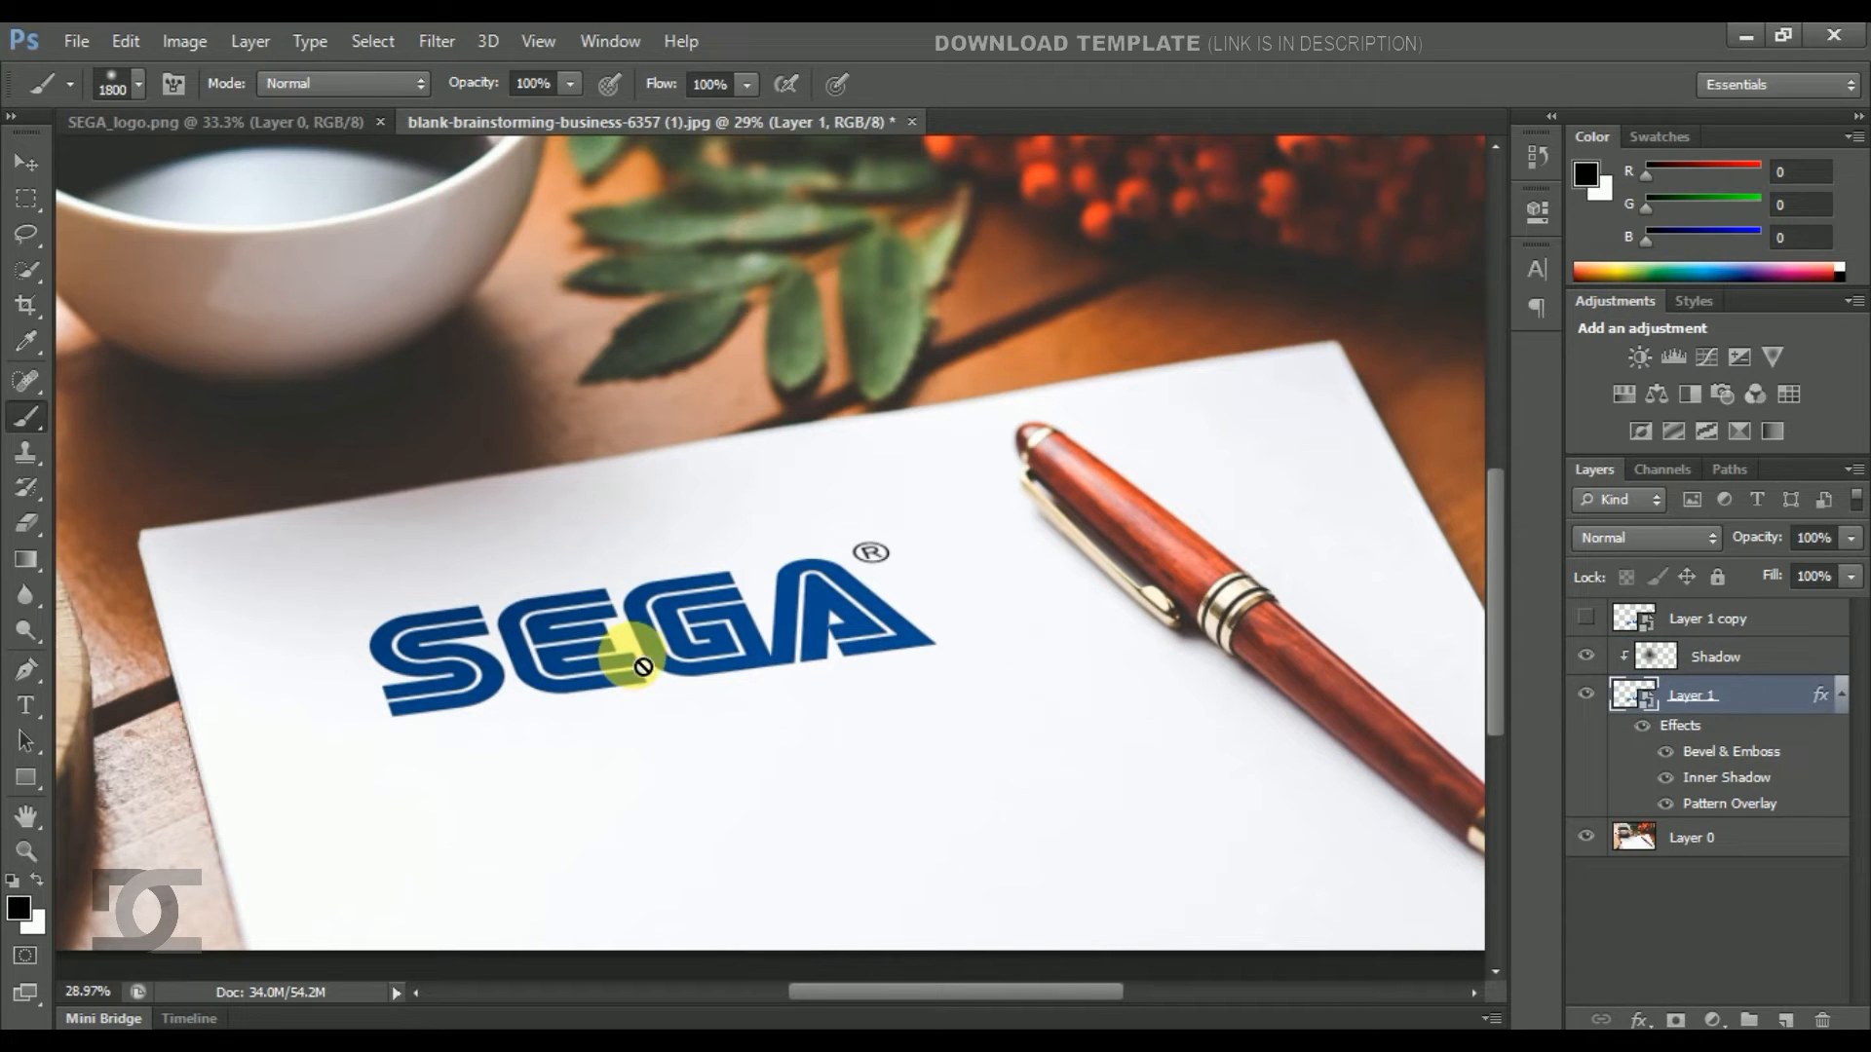
scroll(634, 647, up, 3)
click(1814, 576)
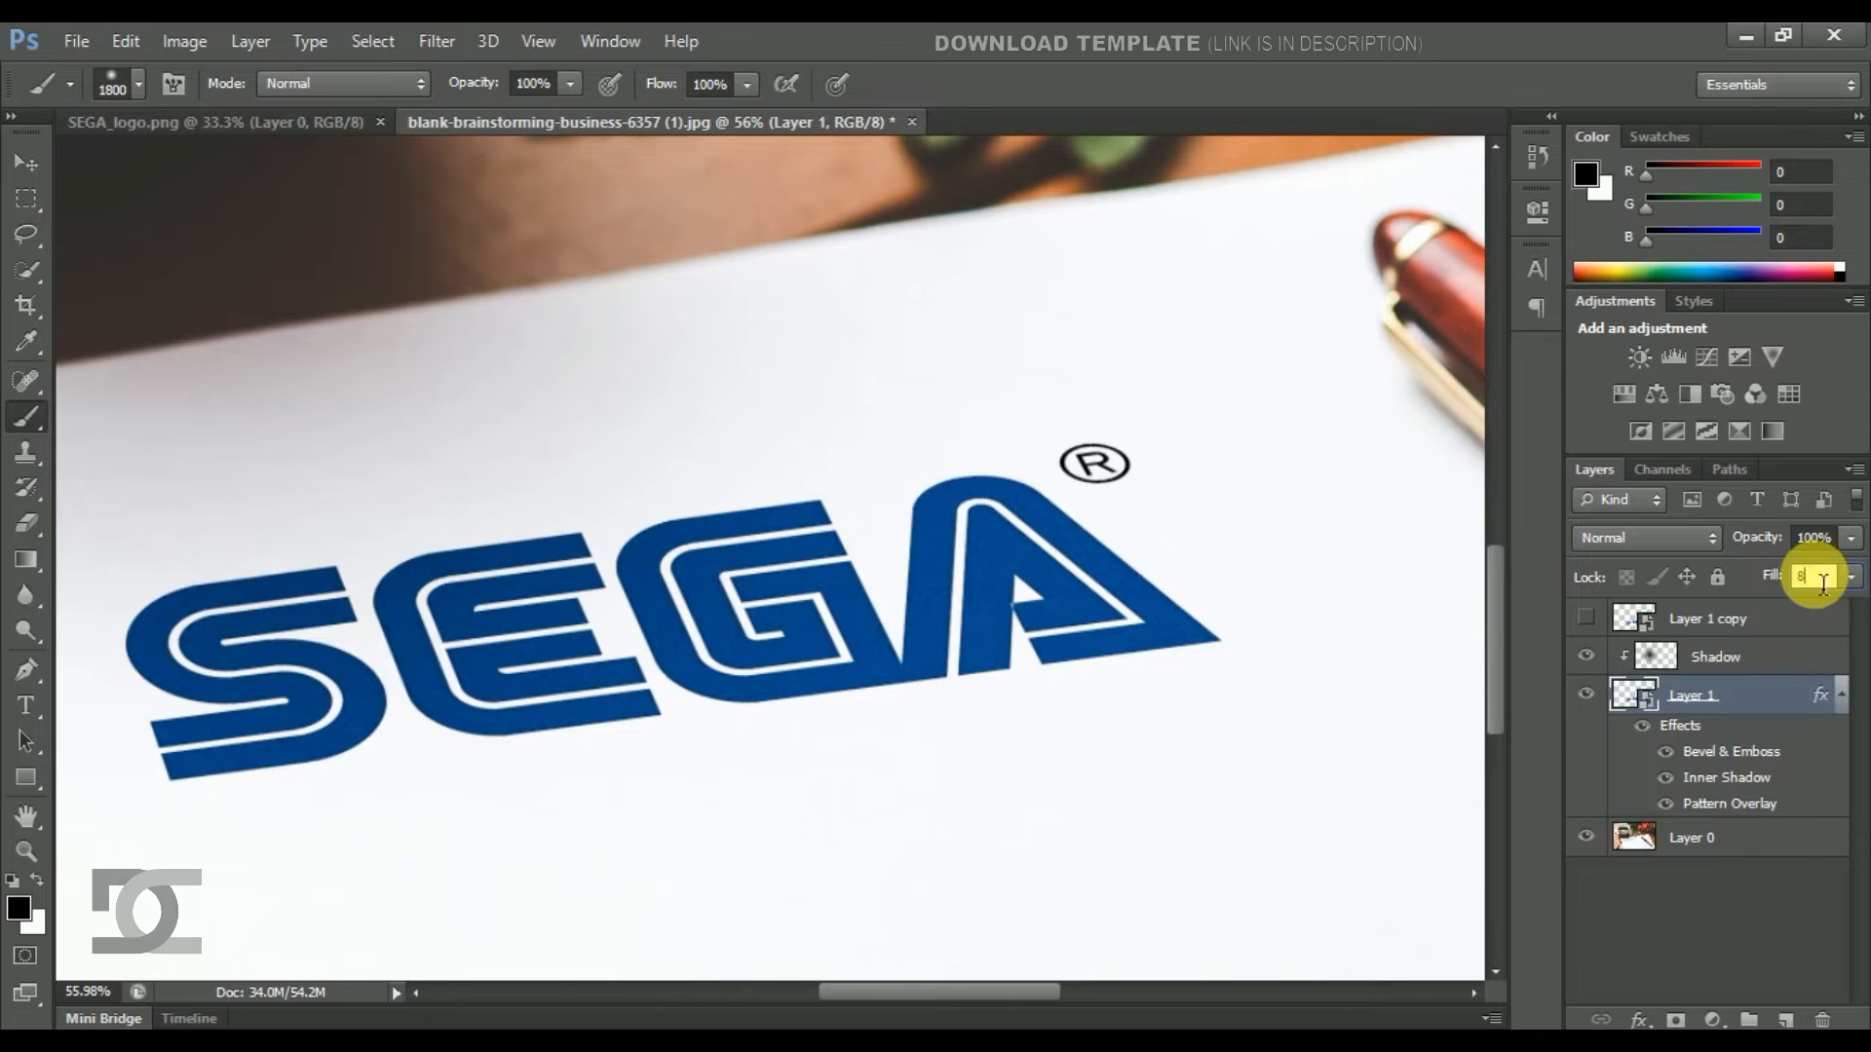
text(80)
key(Return)
click(1823, 583)
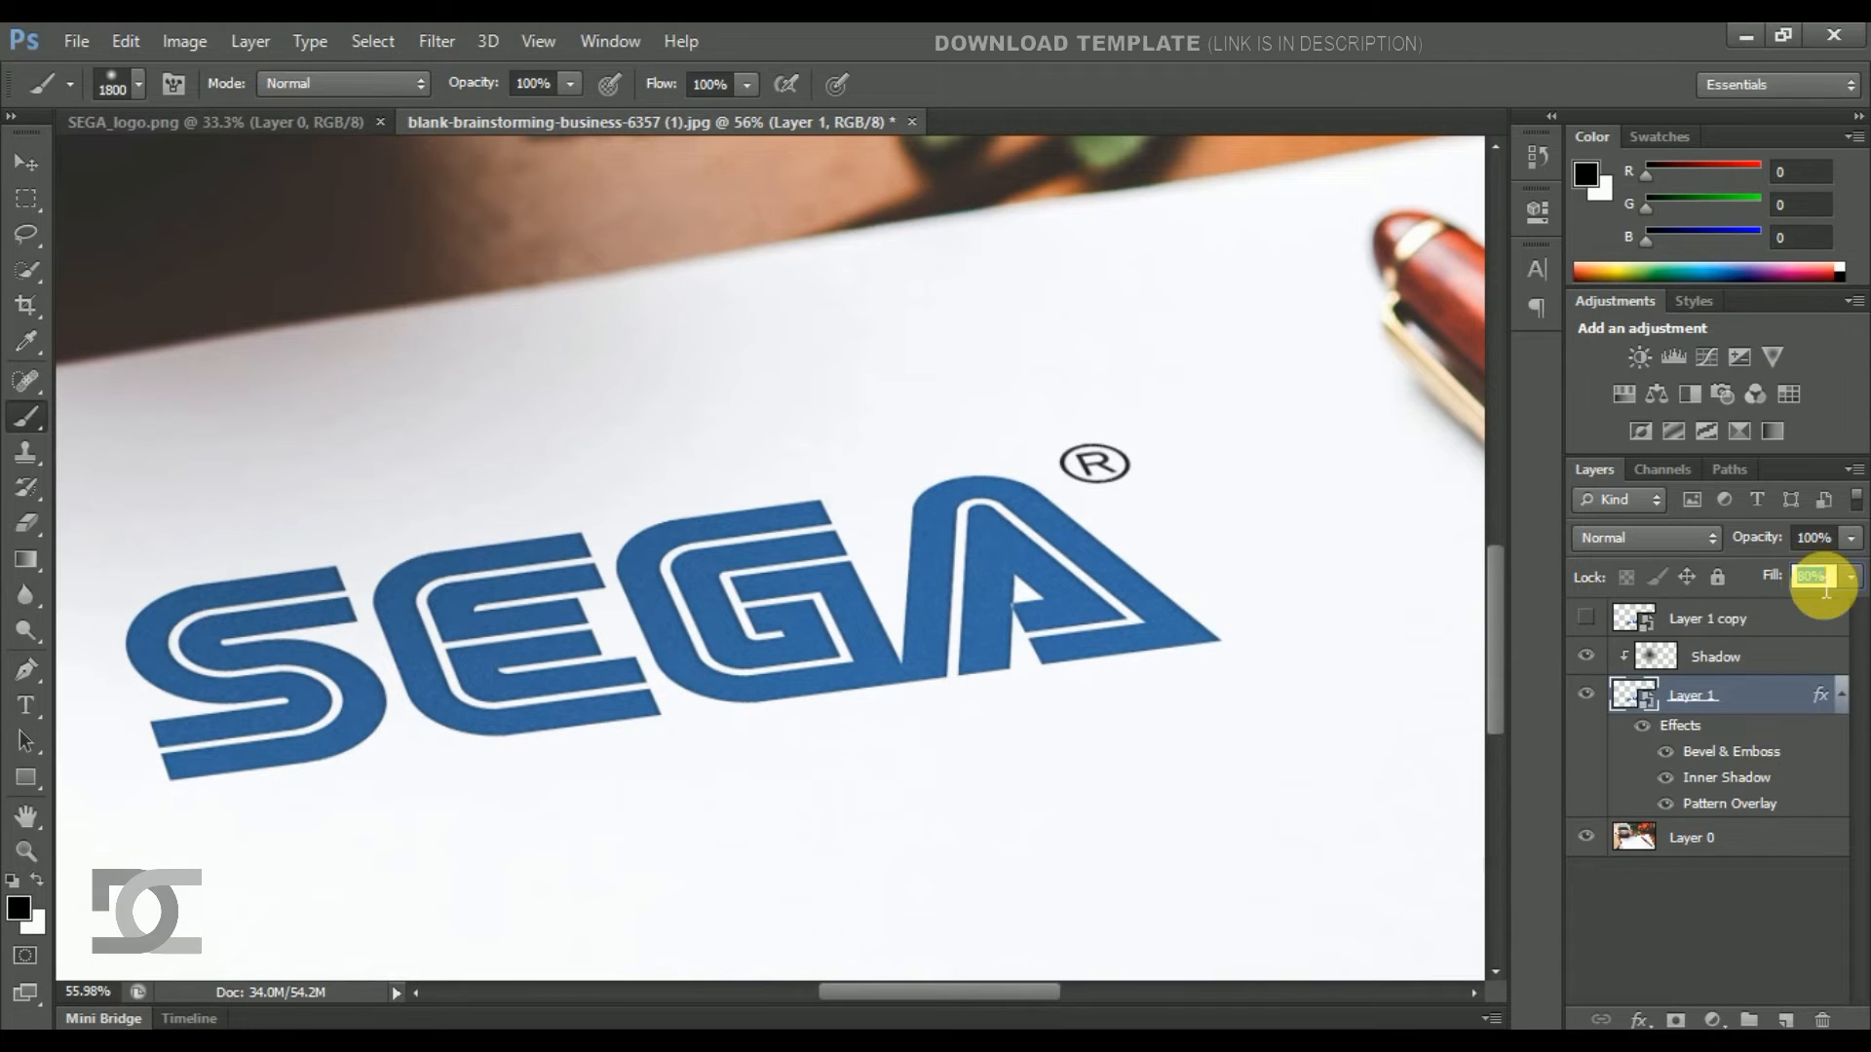
text(90)
key(Return)
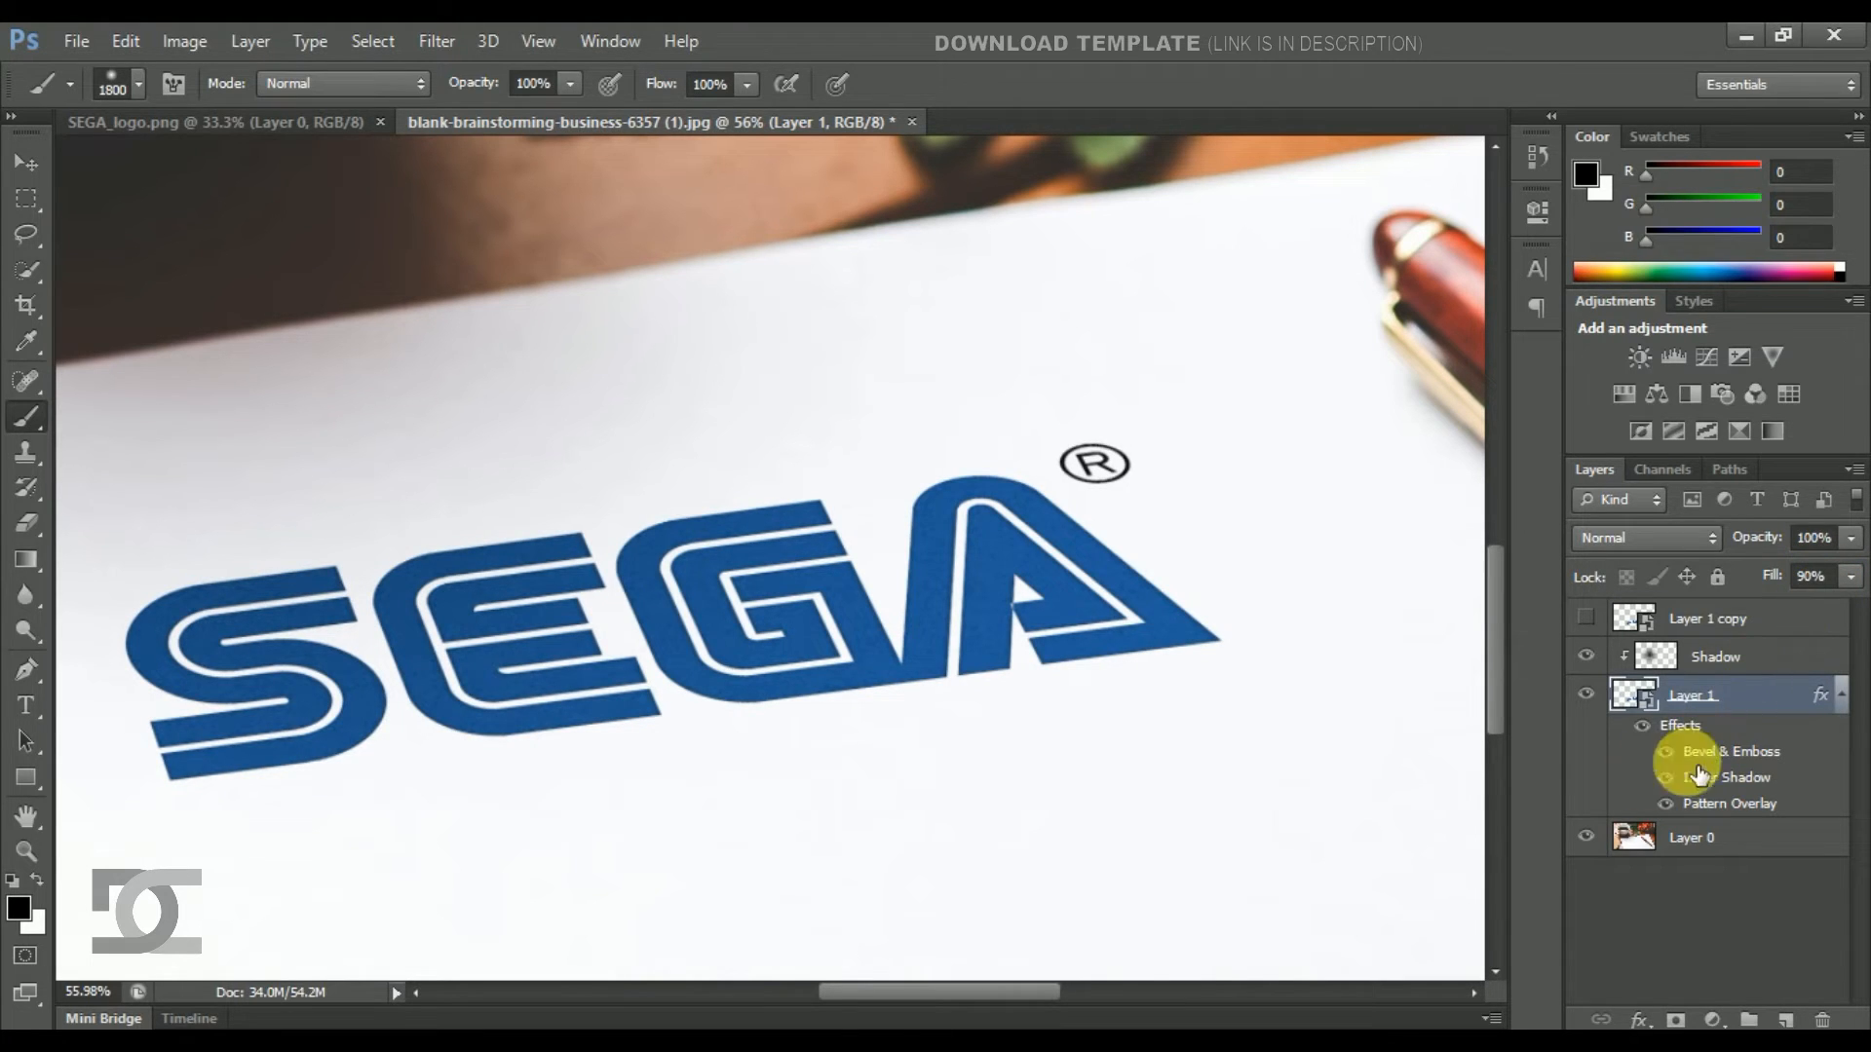
Add a new empty layer directly above the Shadow layer.
scroll(892, 698, down, 5)
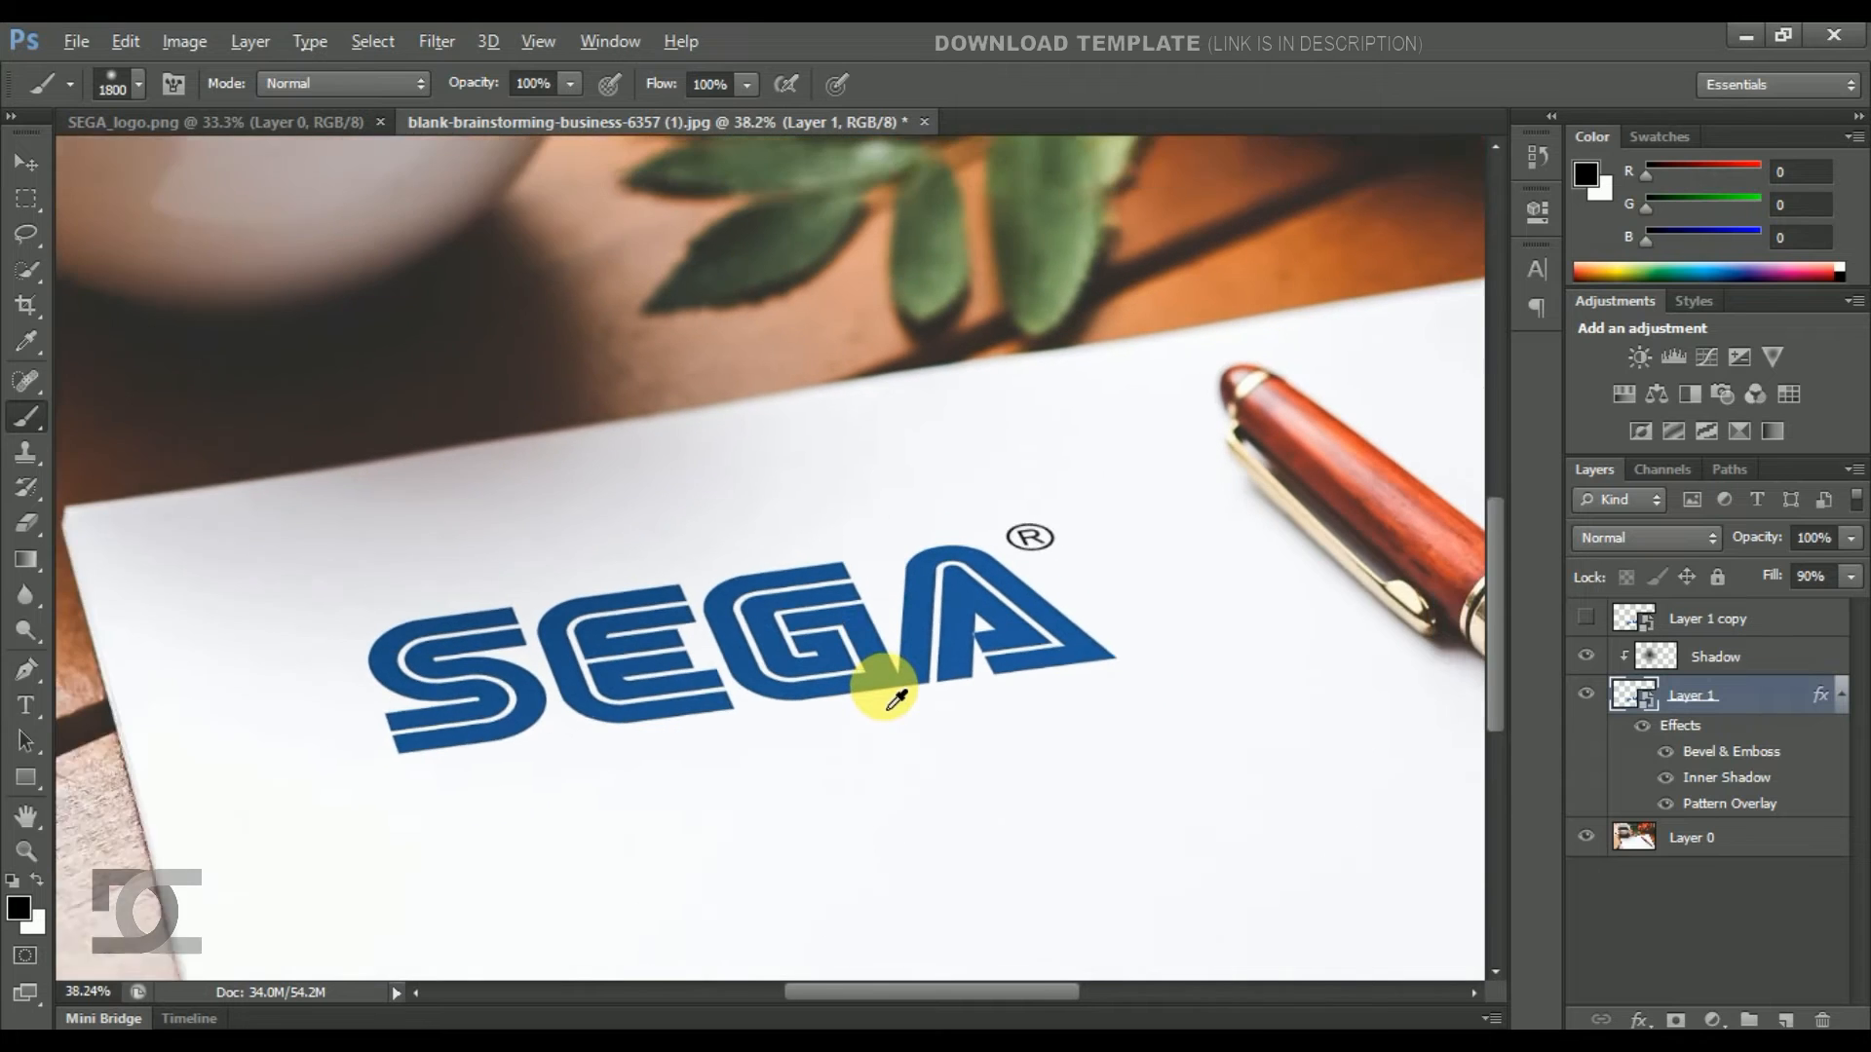
scroll(894, 699, down, 1)
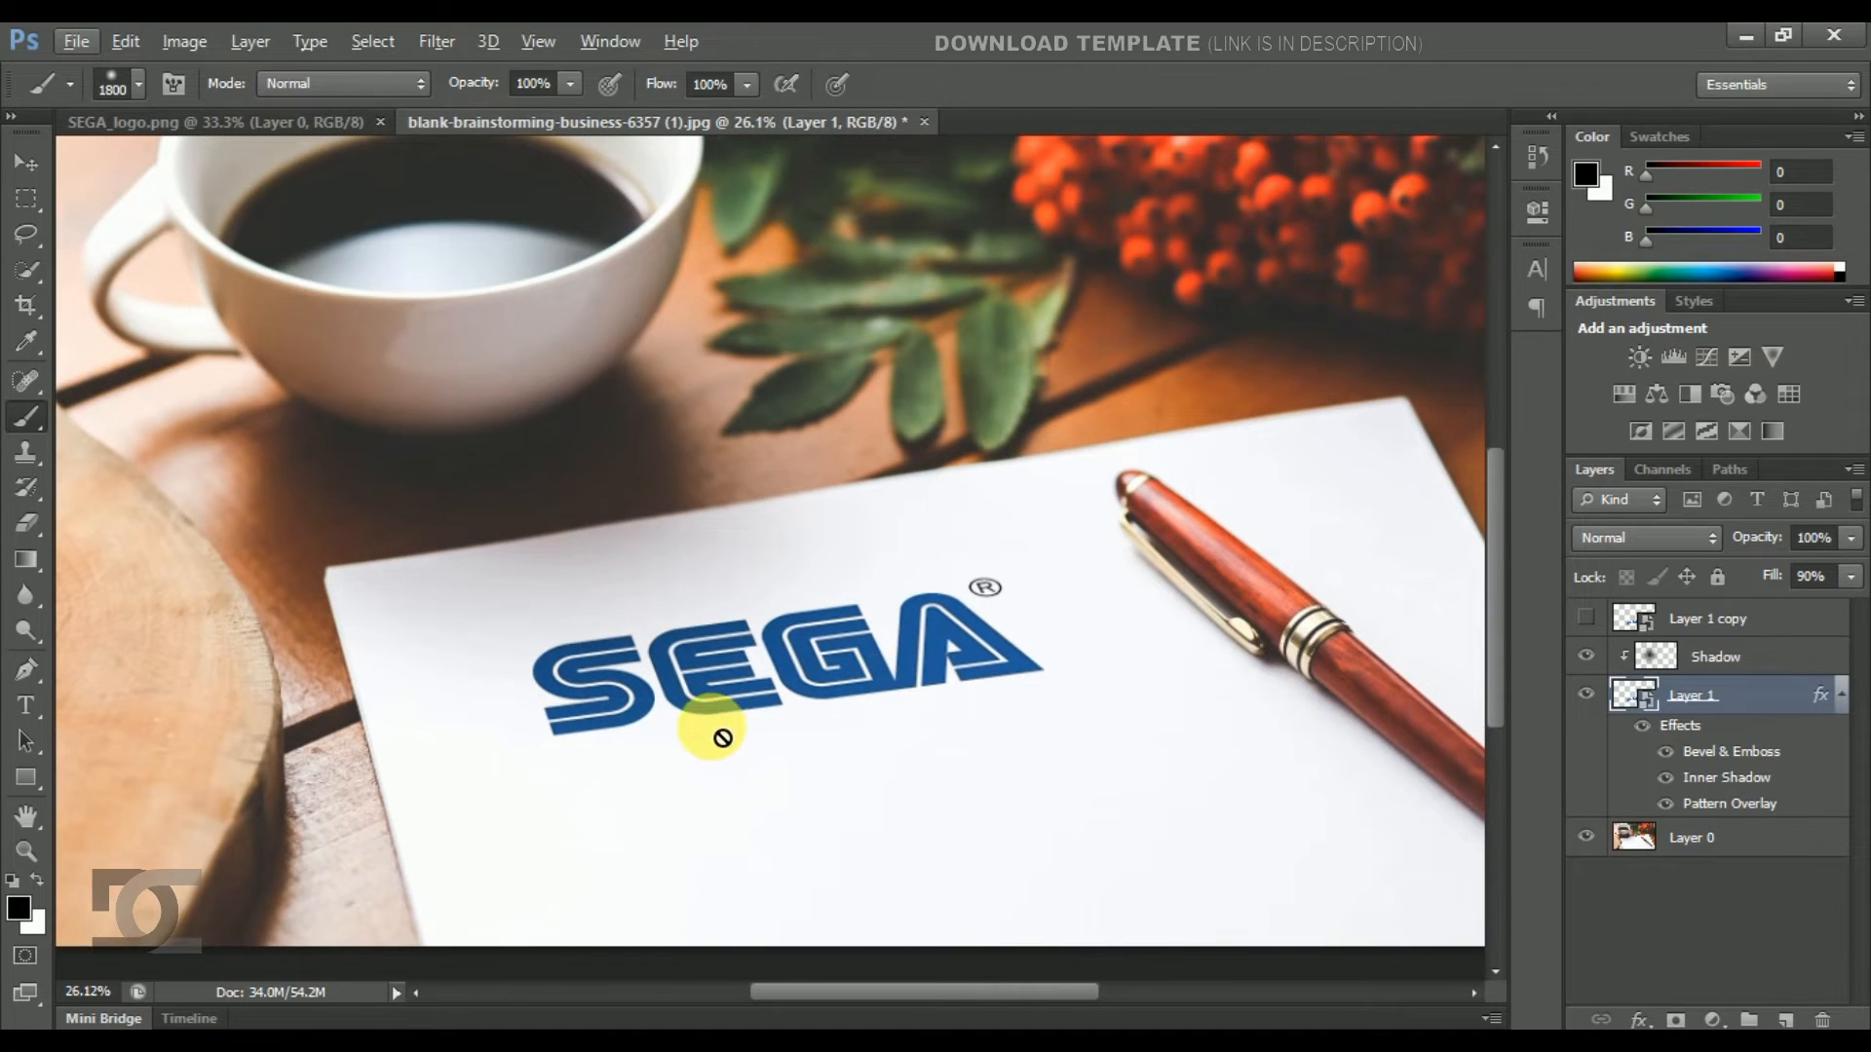
scroll(723, 738, up, 2)
scroll(726, 738, down, 1)
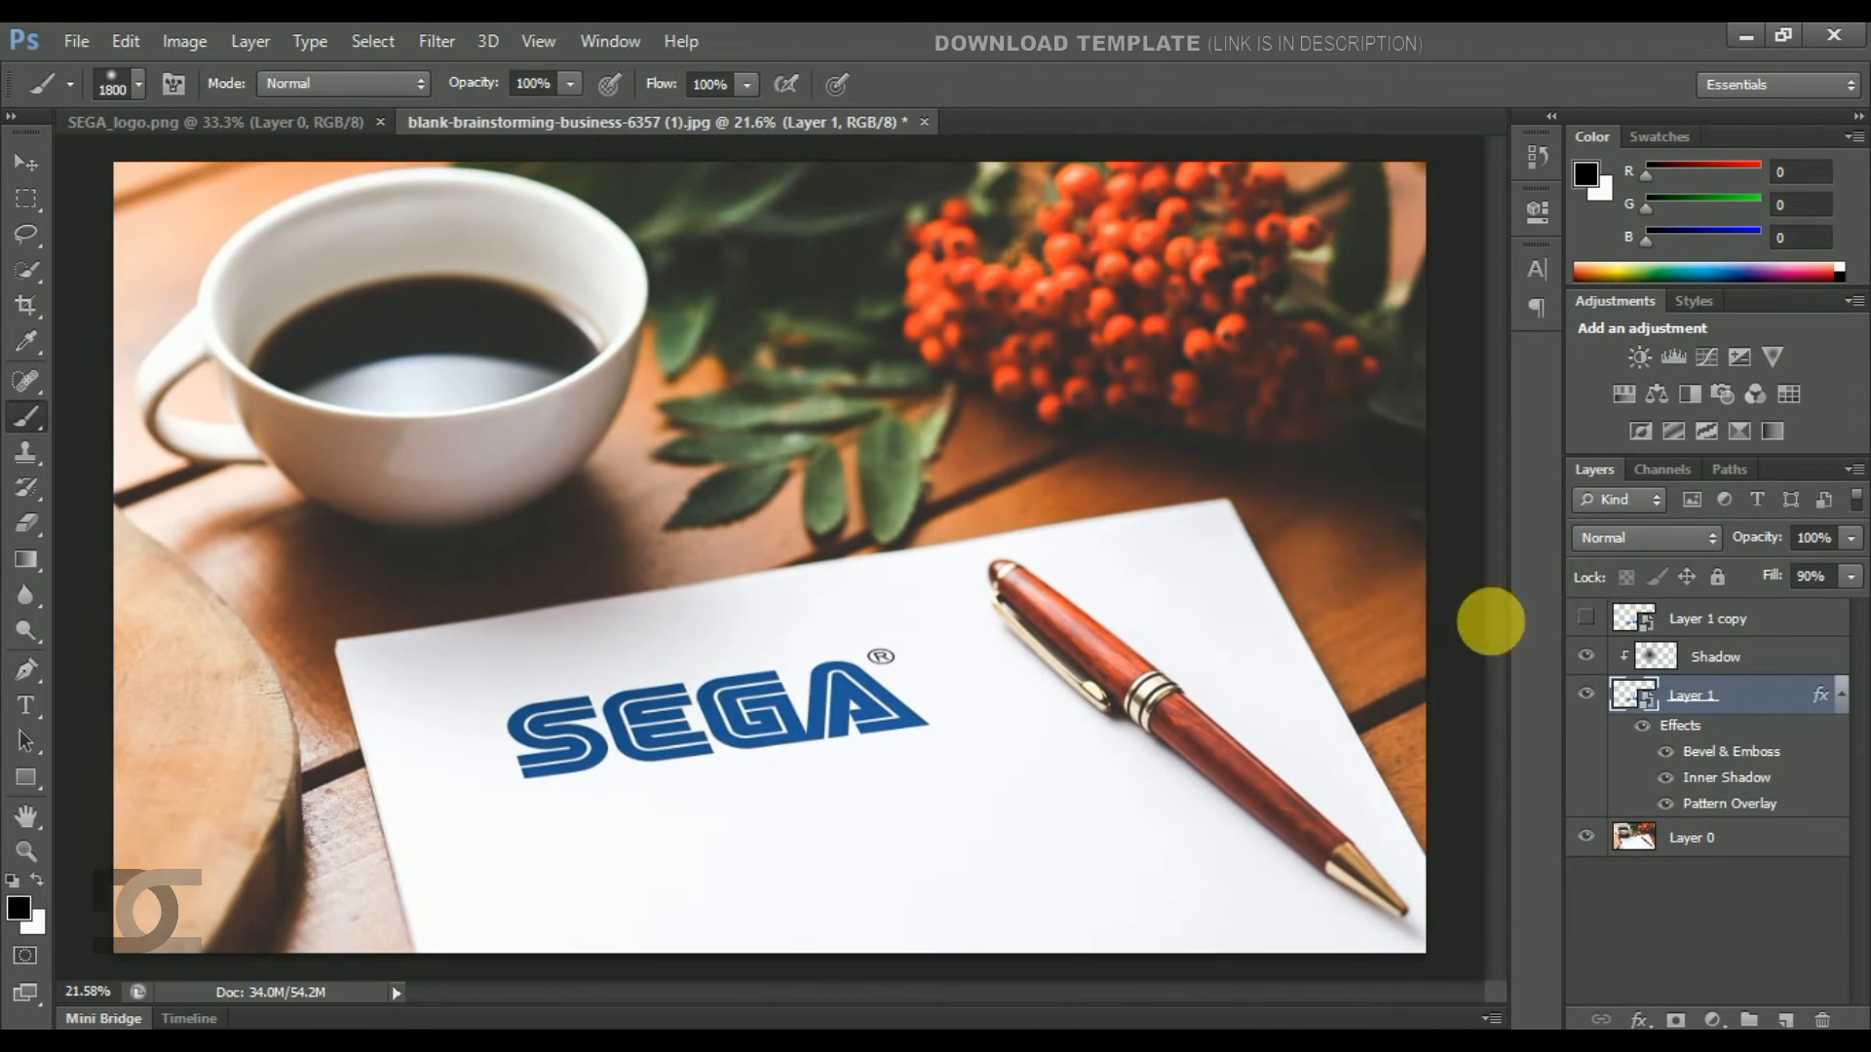
click(1741, 667)
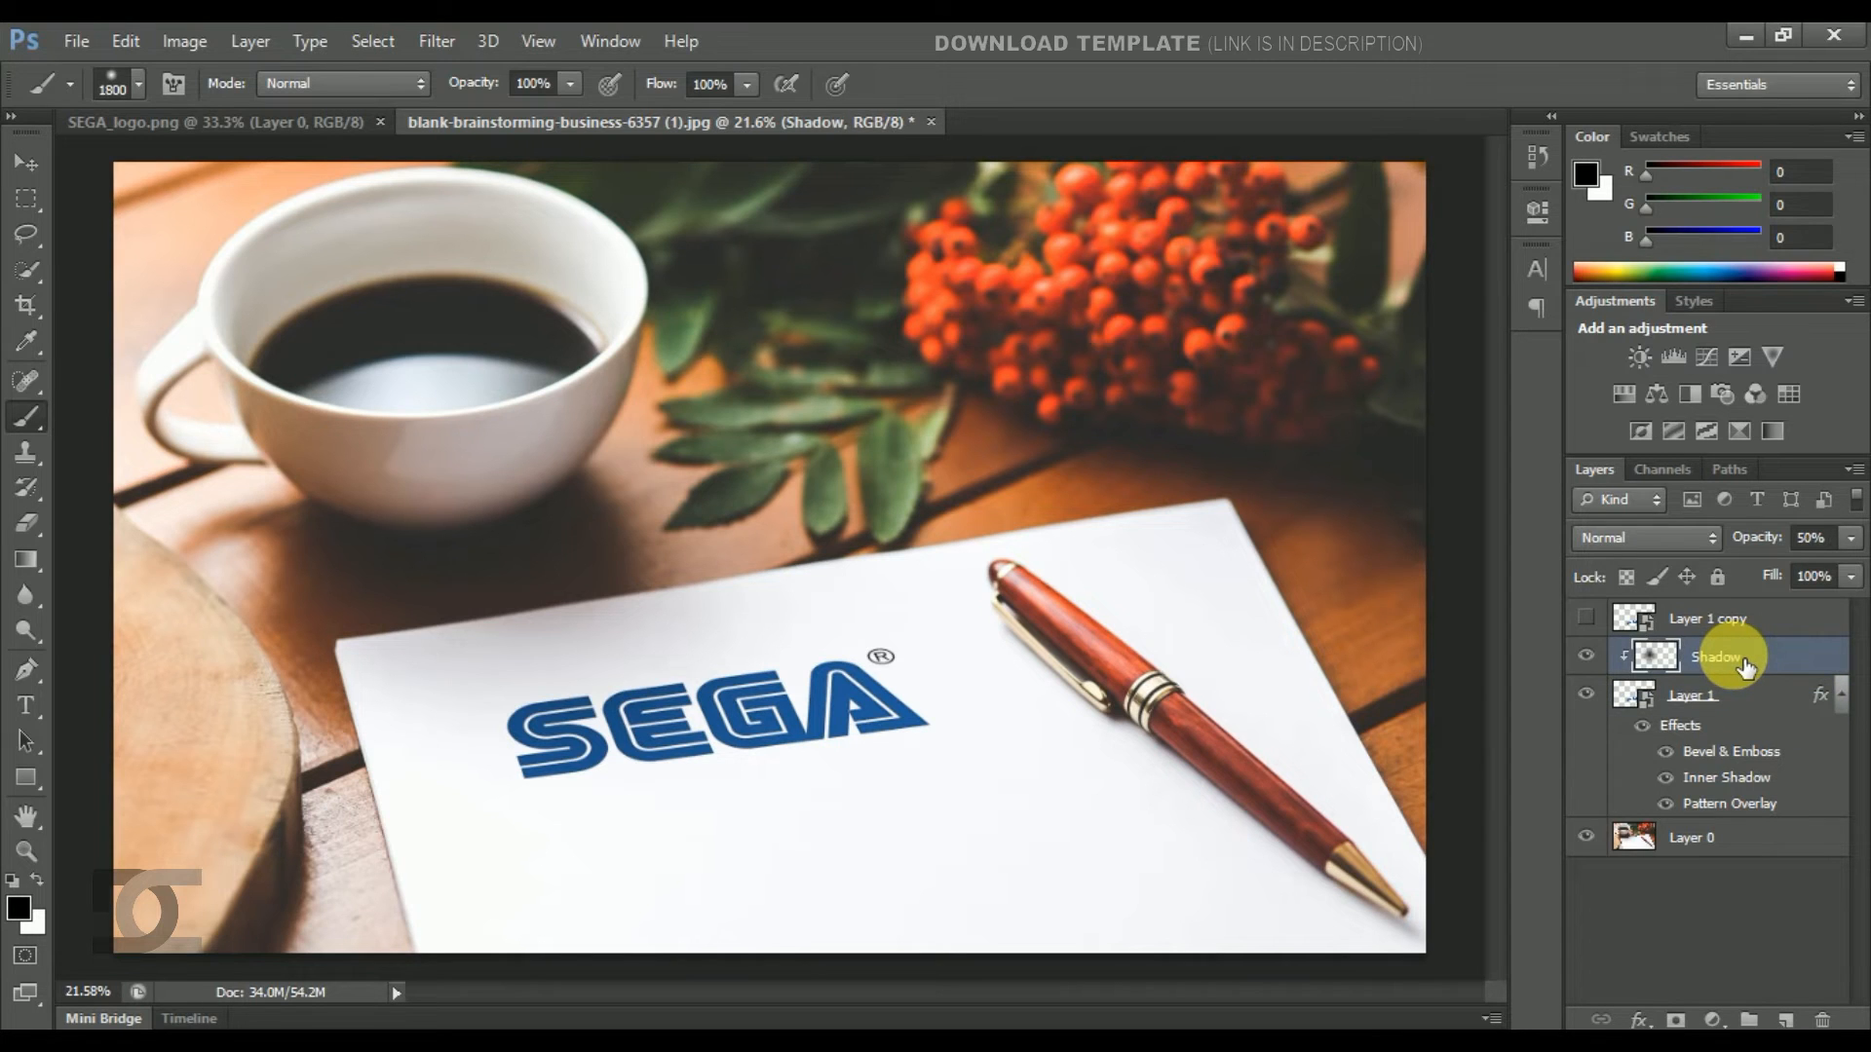
click(1787, 1020)
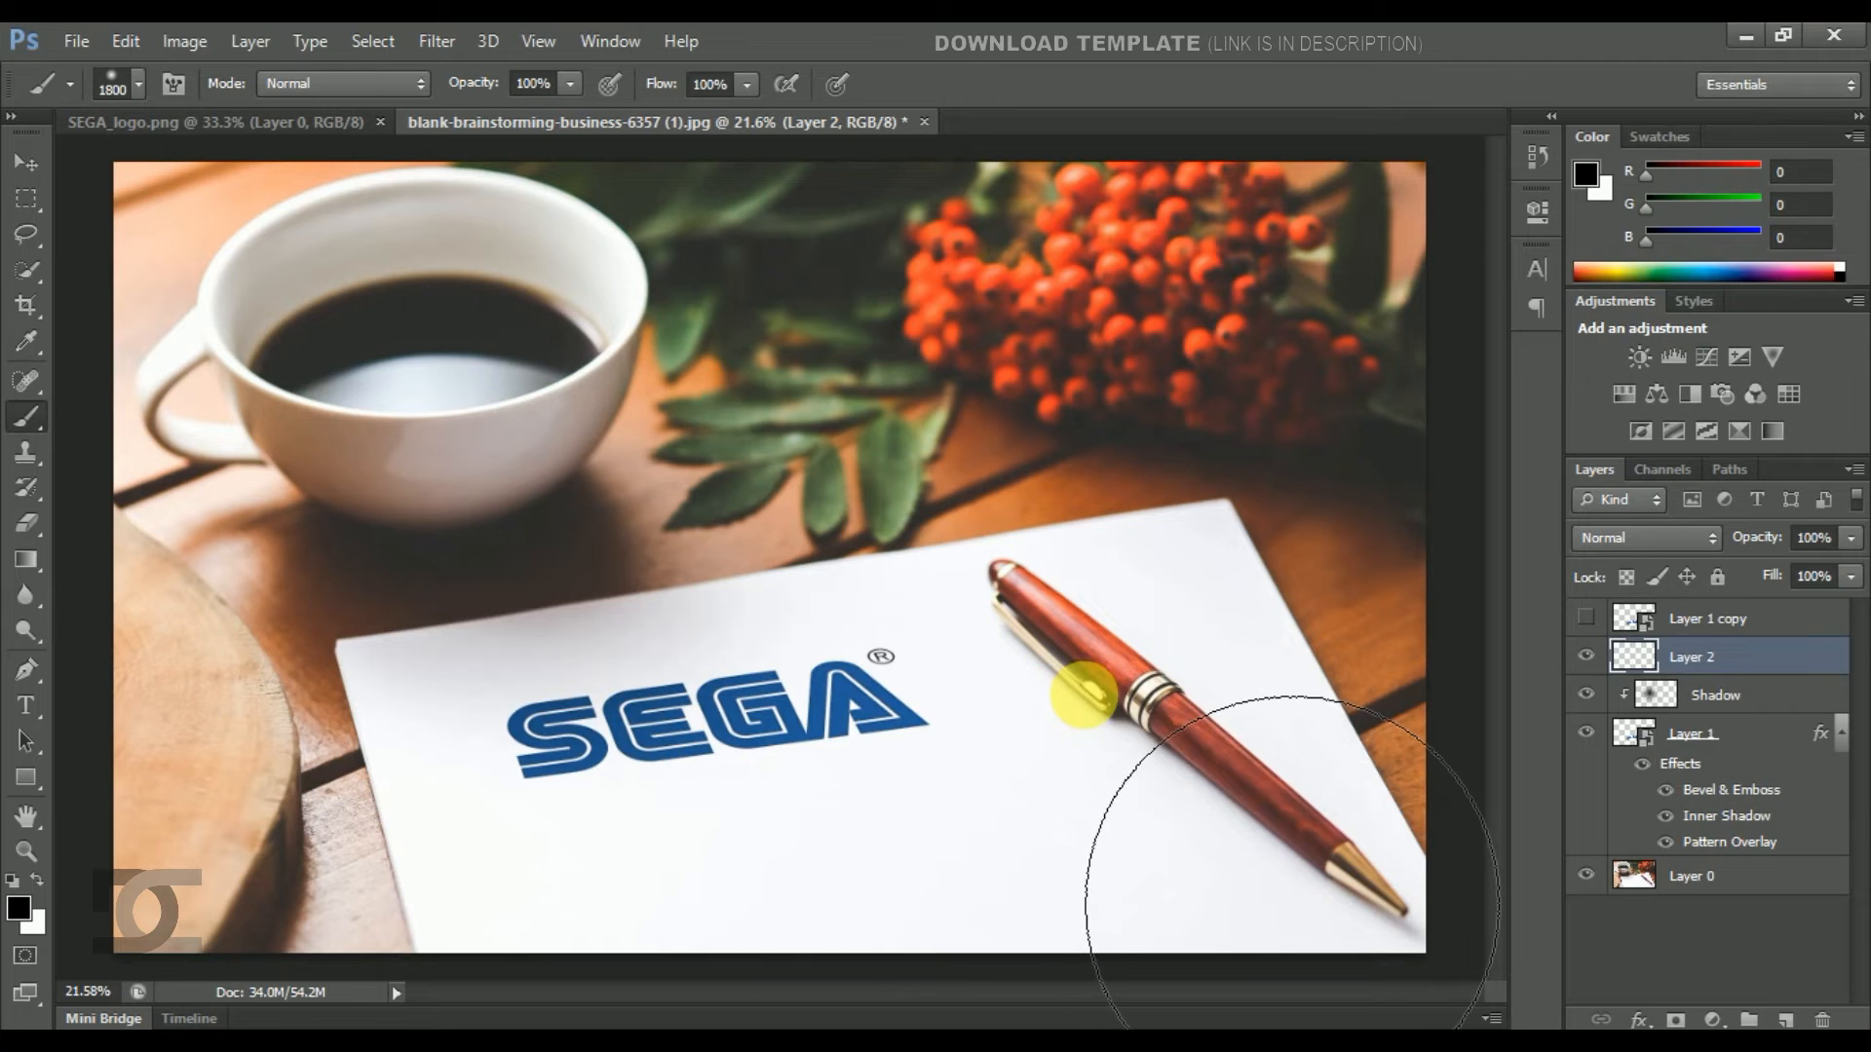
Add a linear gradient fill layer above the Shadow layer with the angle set to 101.31°.
click(1714, 1019)
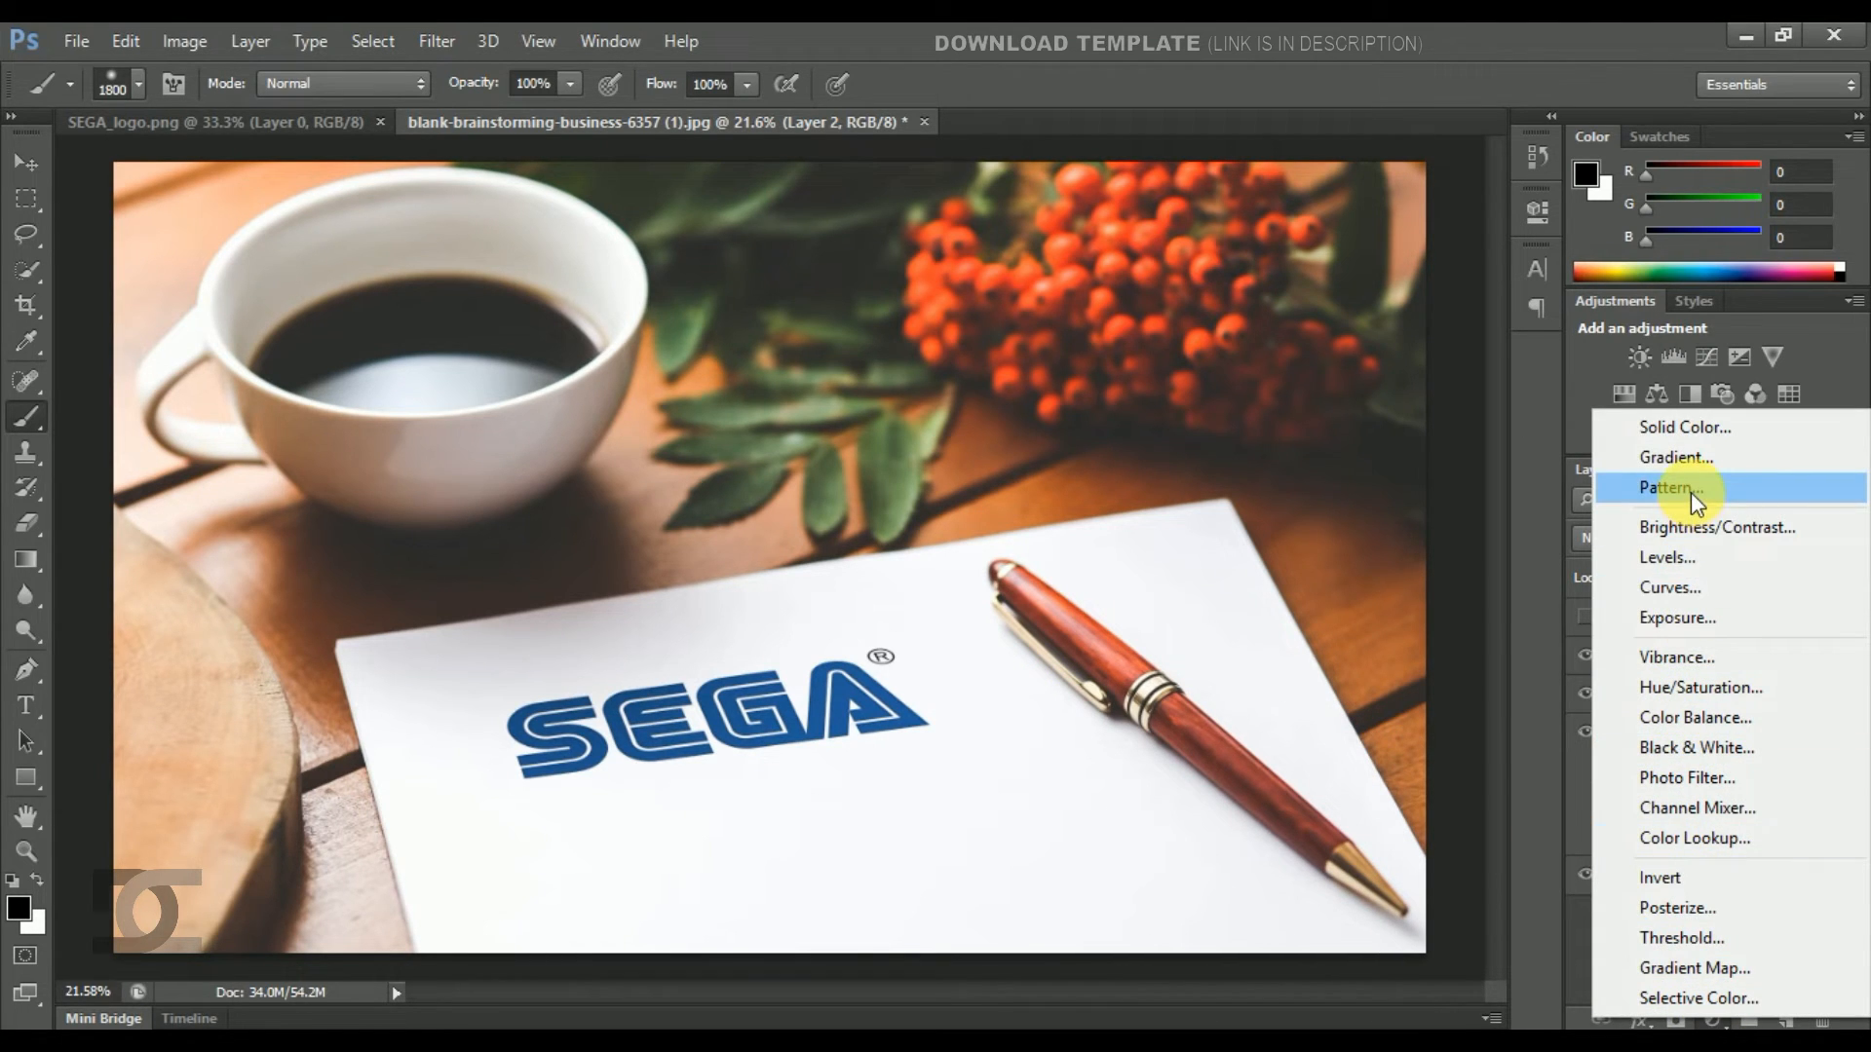
click(1691, 460)
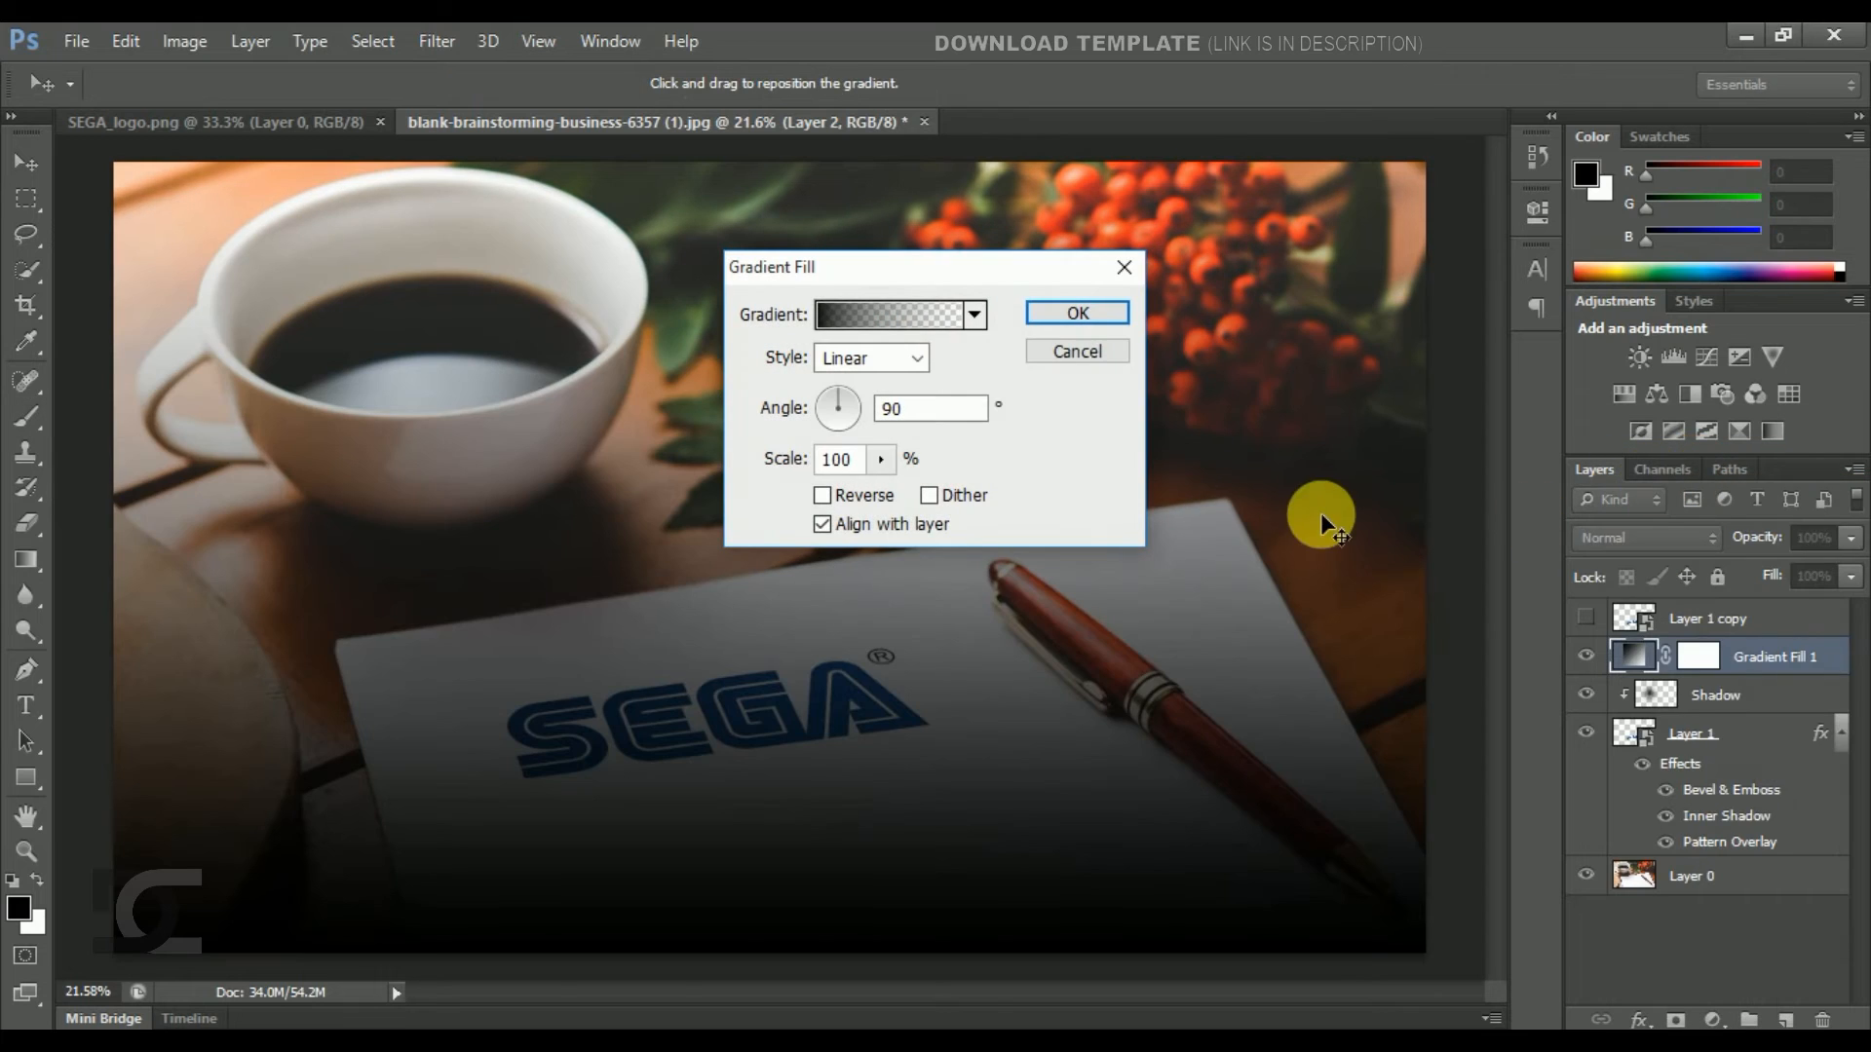
drag(884, 280, 961, 272)
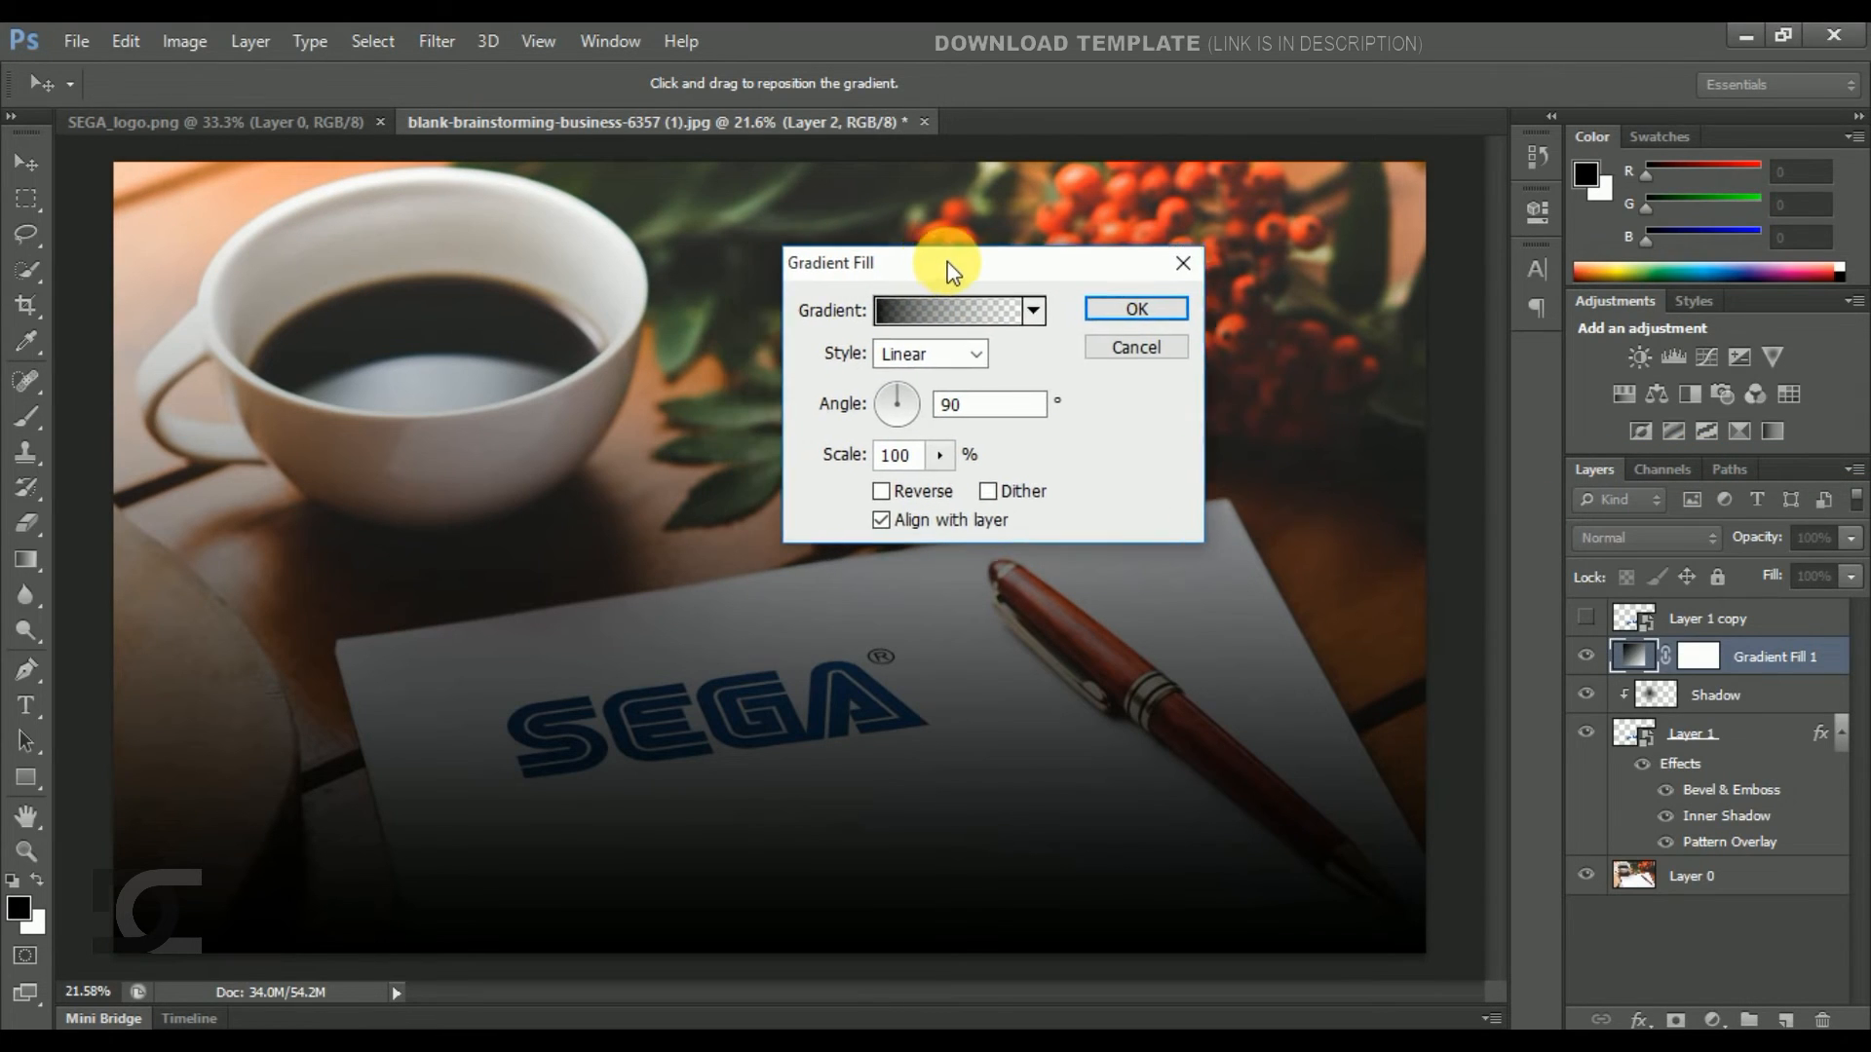
drag(915, 377, 919, 399)
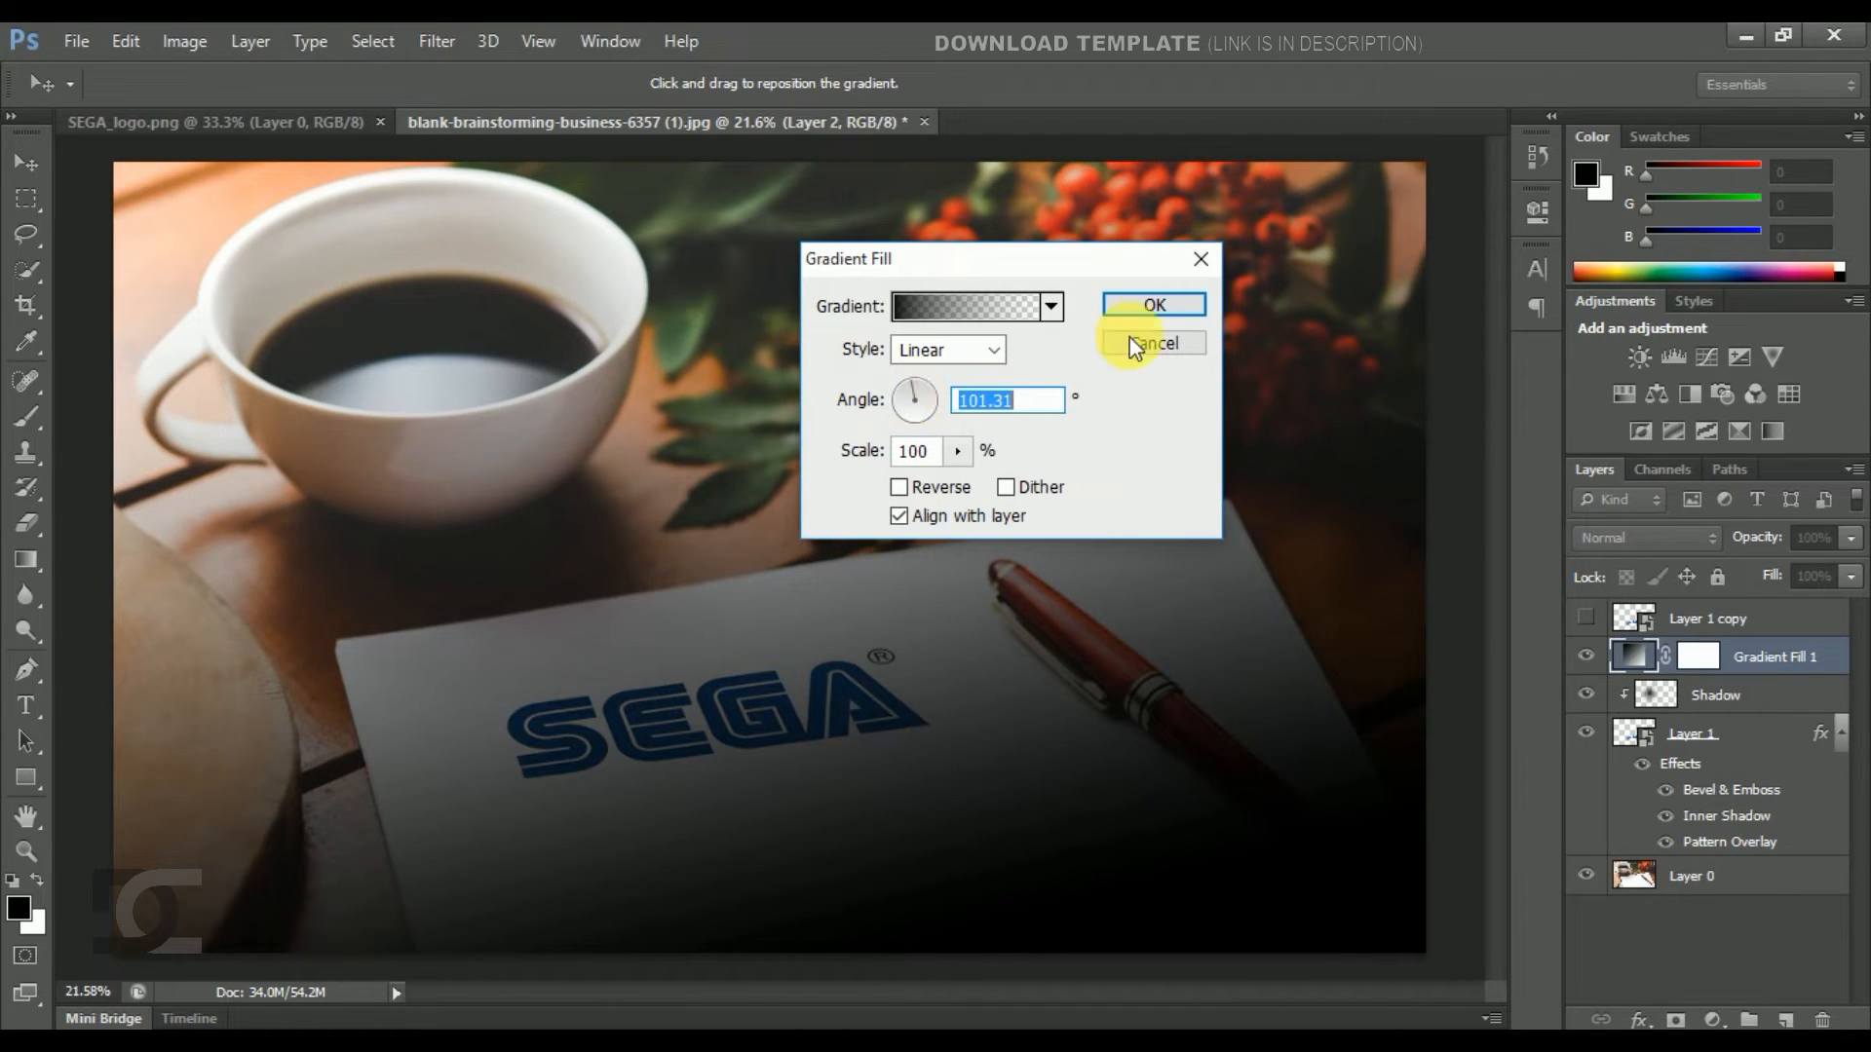
Recolour the gradient's starting colour stop to a light golden yellow, about #fbd687, and apply the gradient fill.
click(1000, 309)
drag(927, 154, 1090, 211)
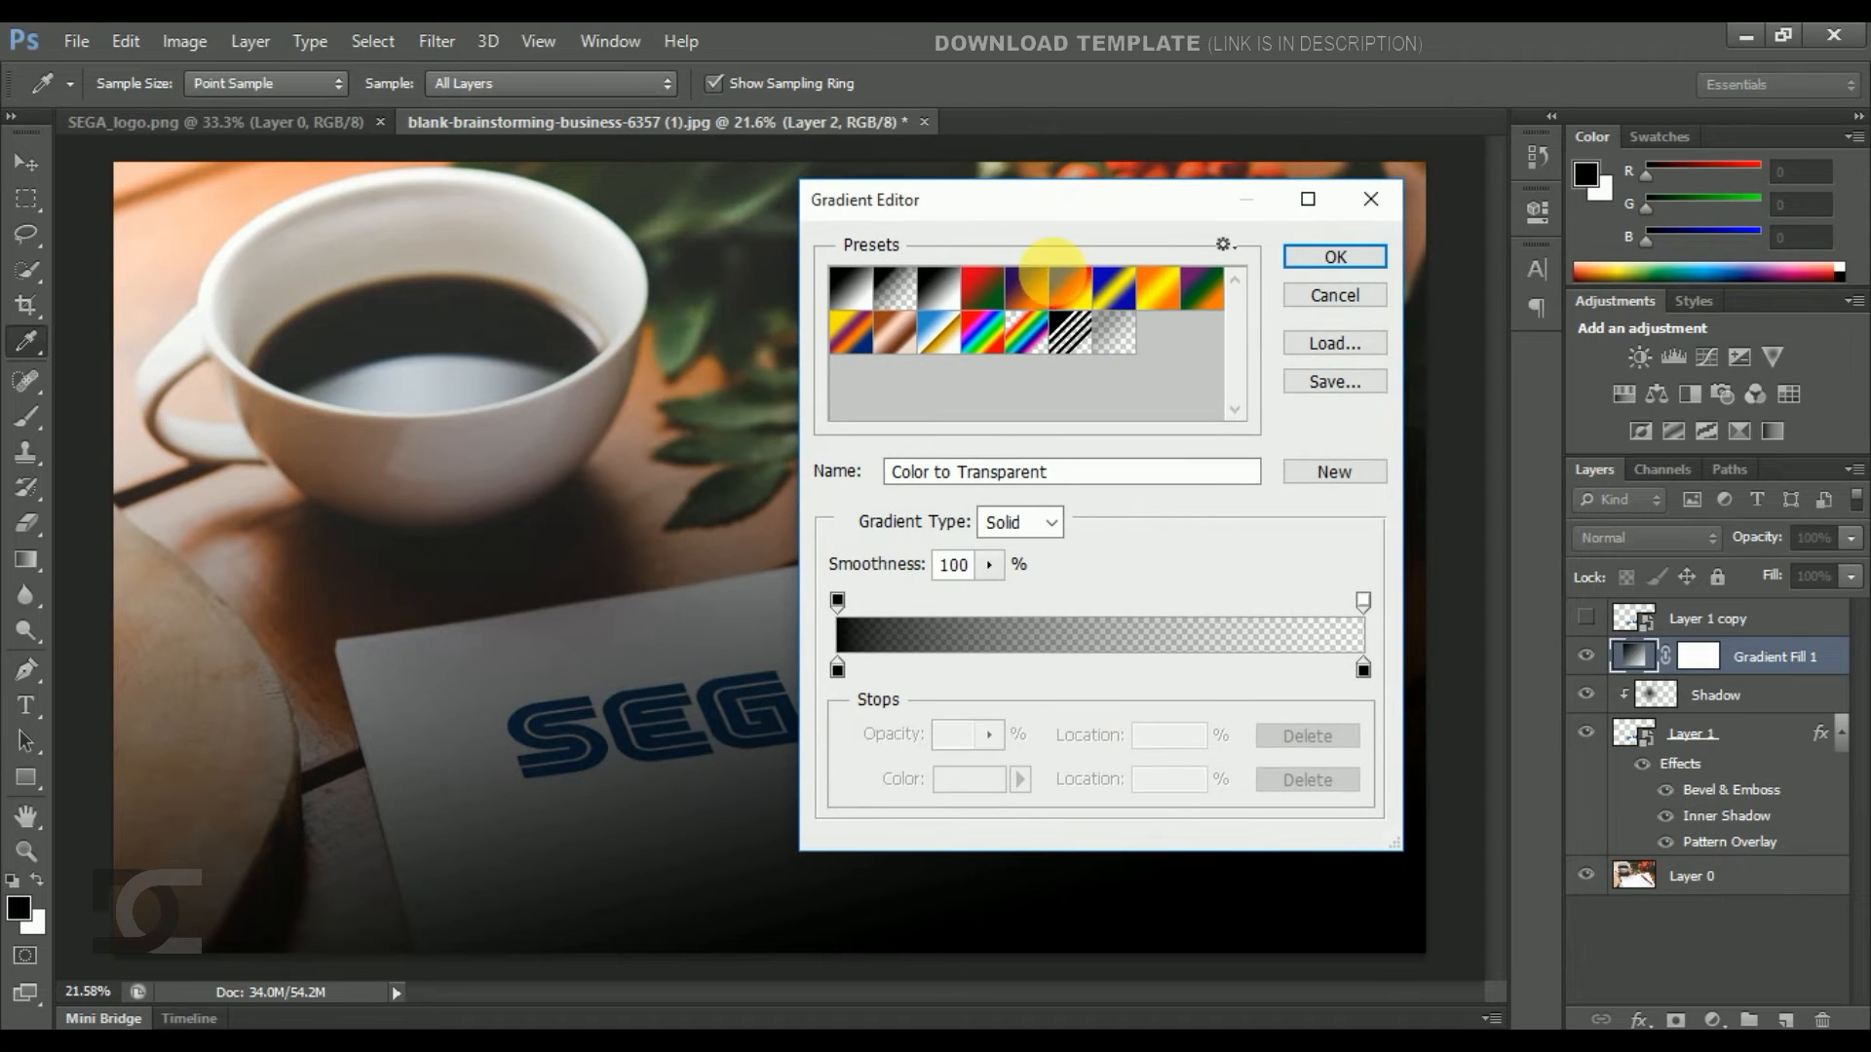
double_click(837, 668)
drag(971, 204, 1098, 215)
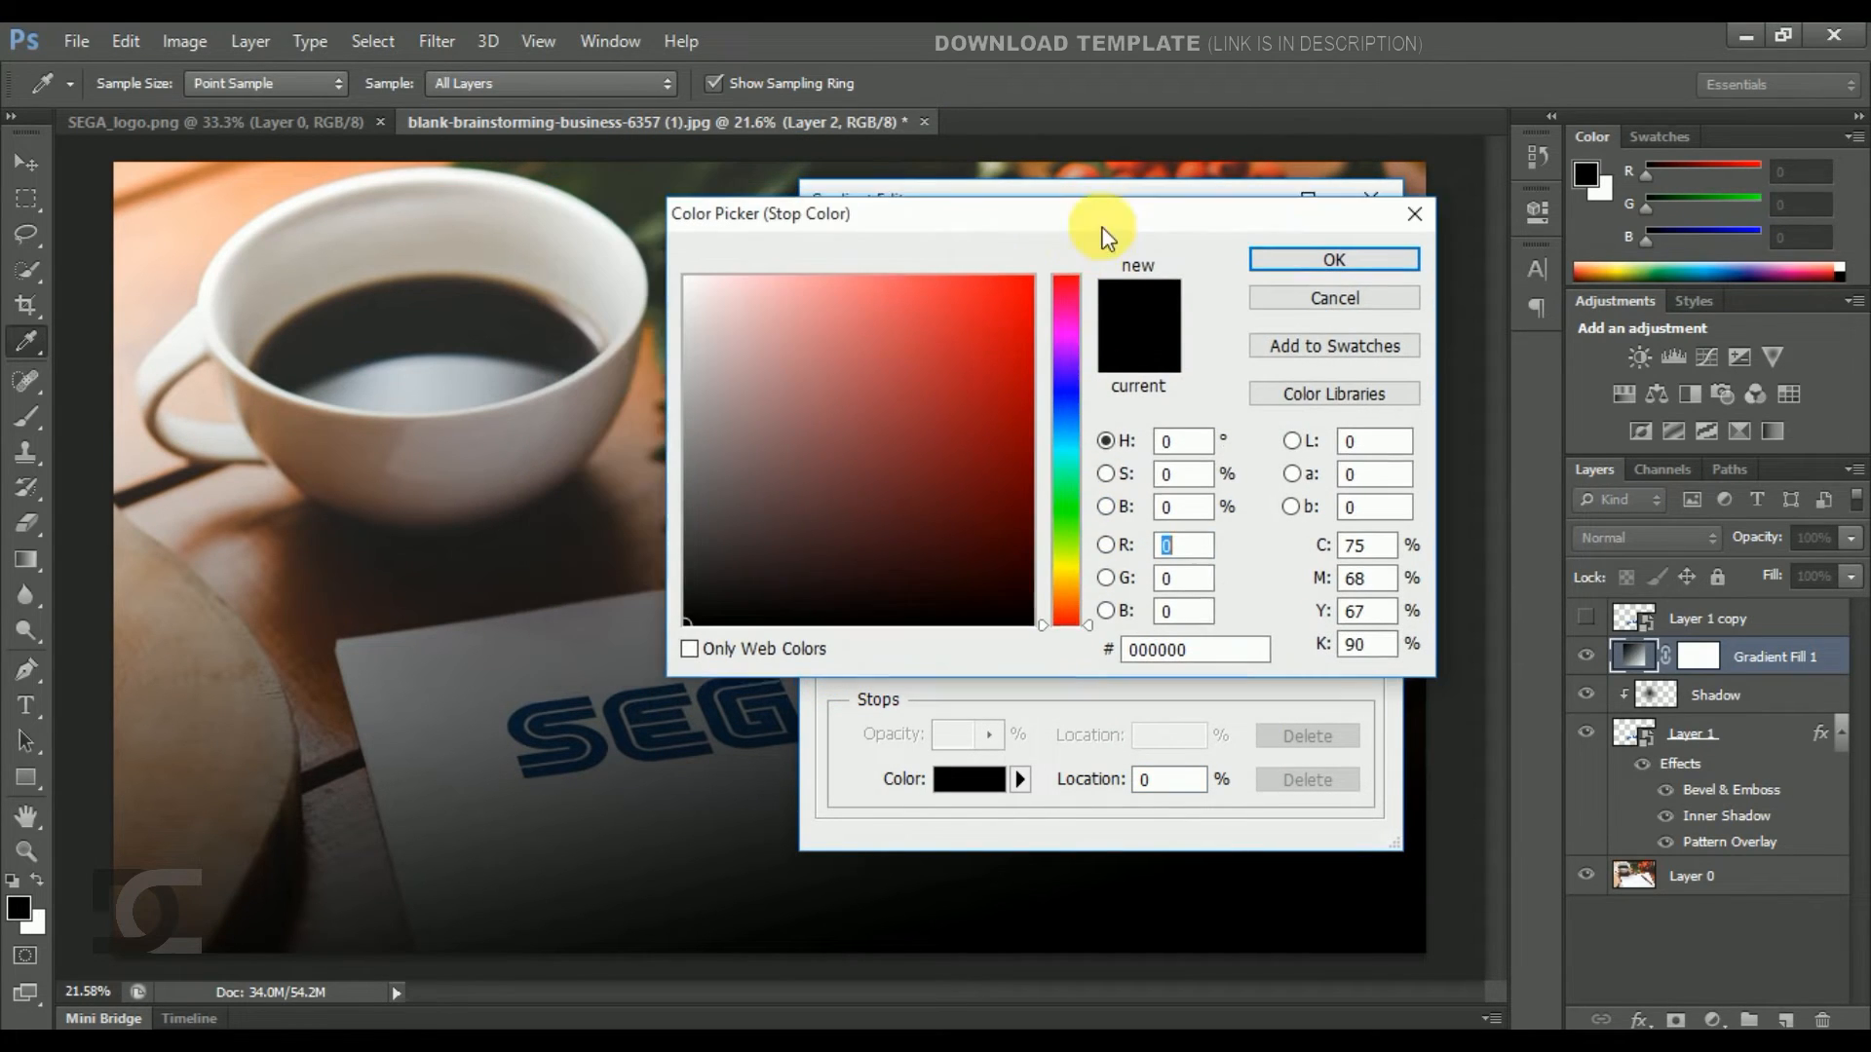
click(1078, 585)
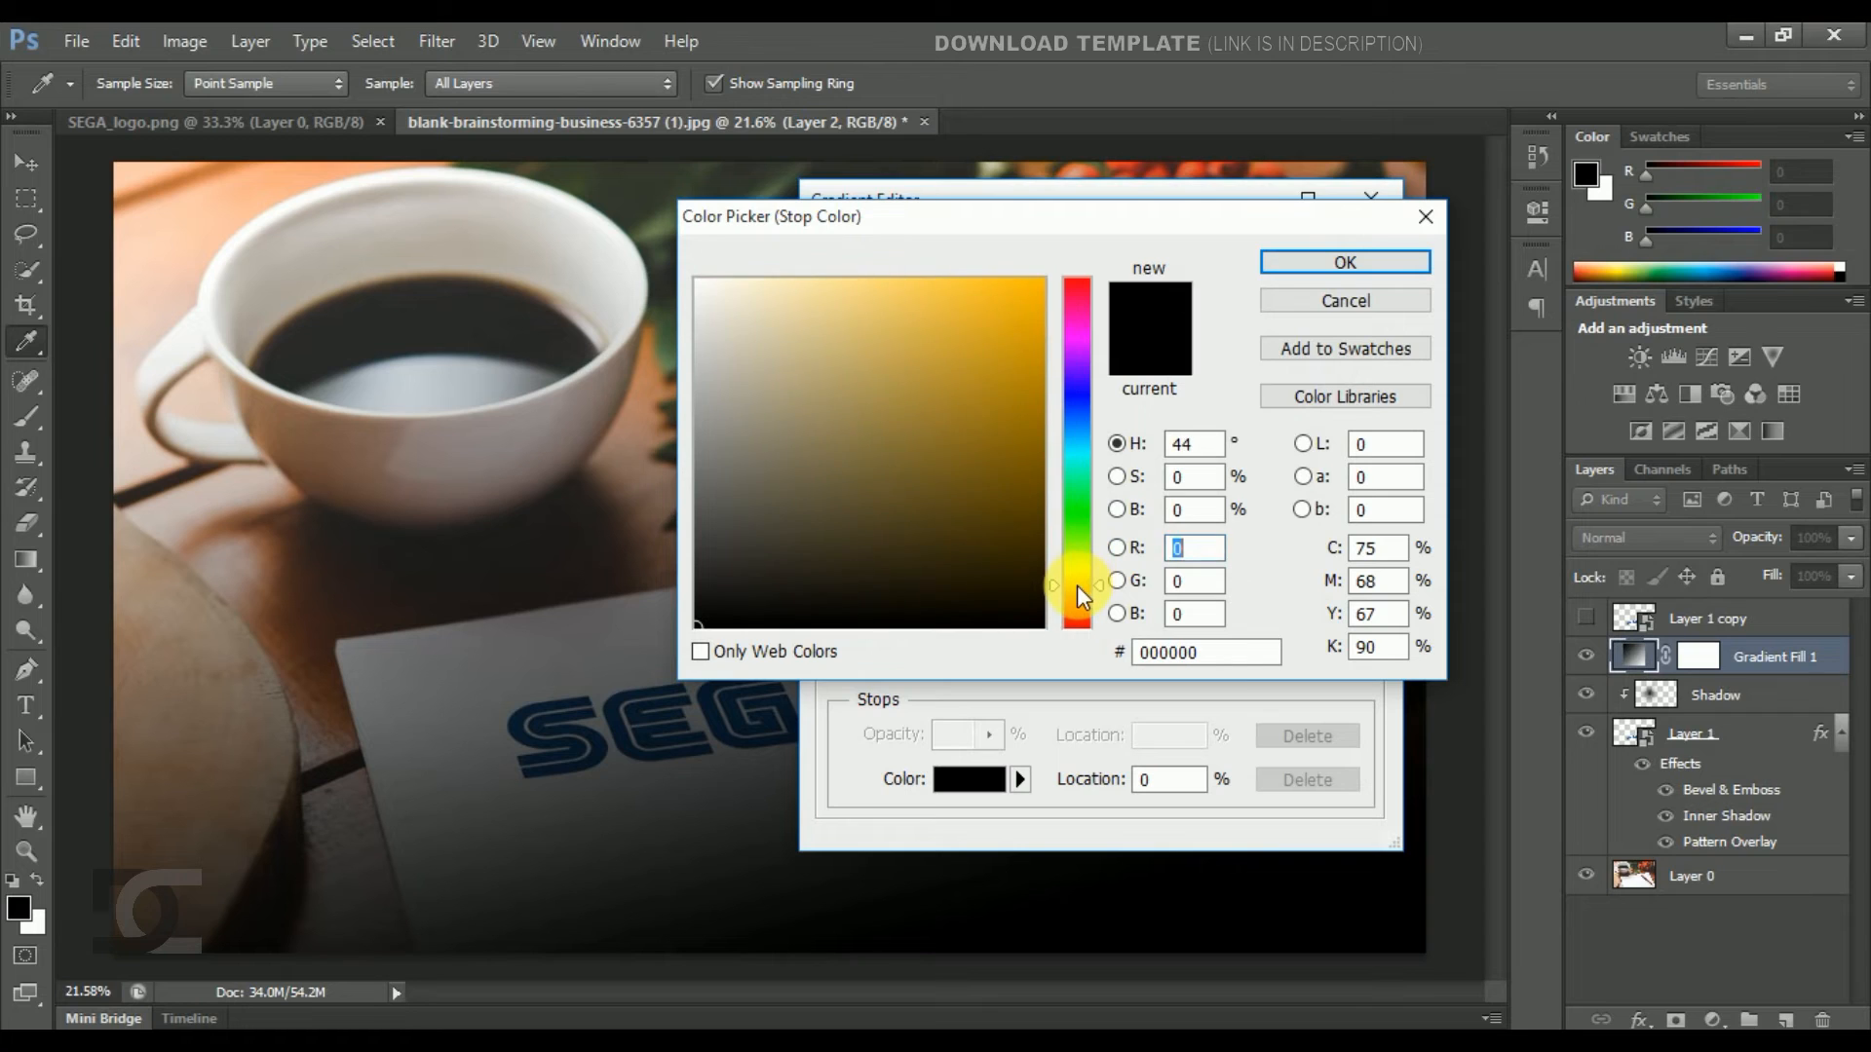
click(1074, 587)
click(989, 470)
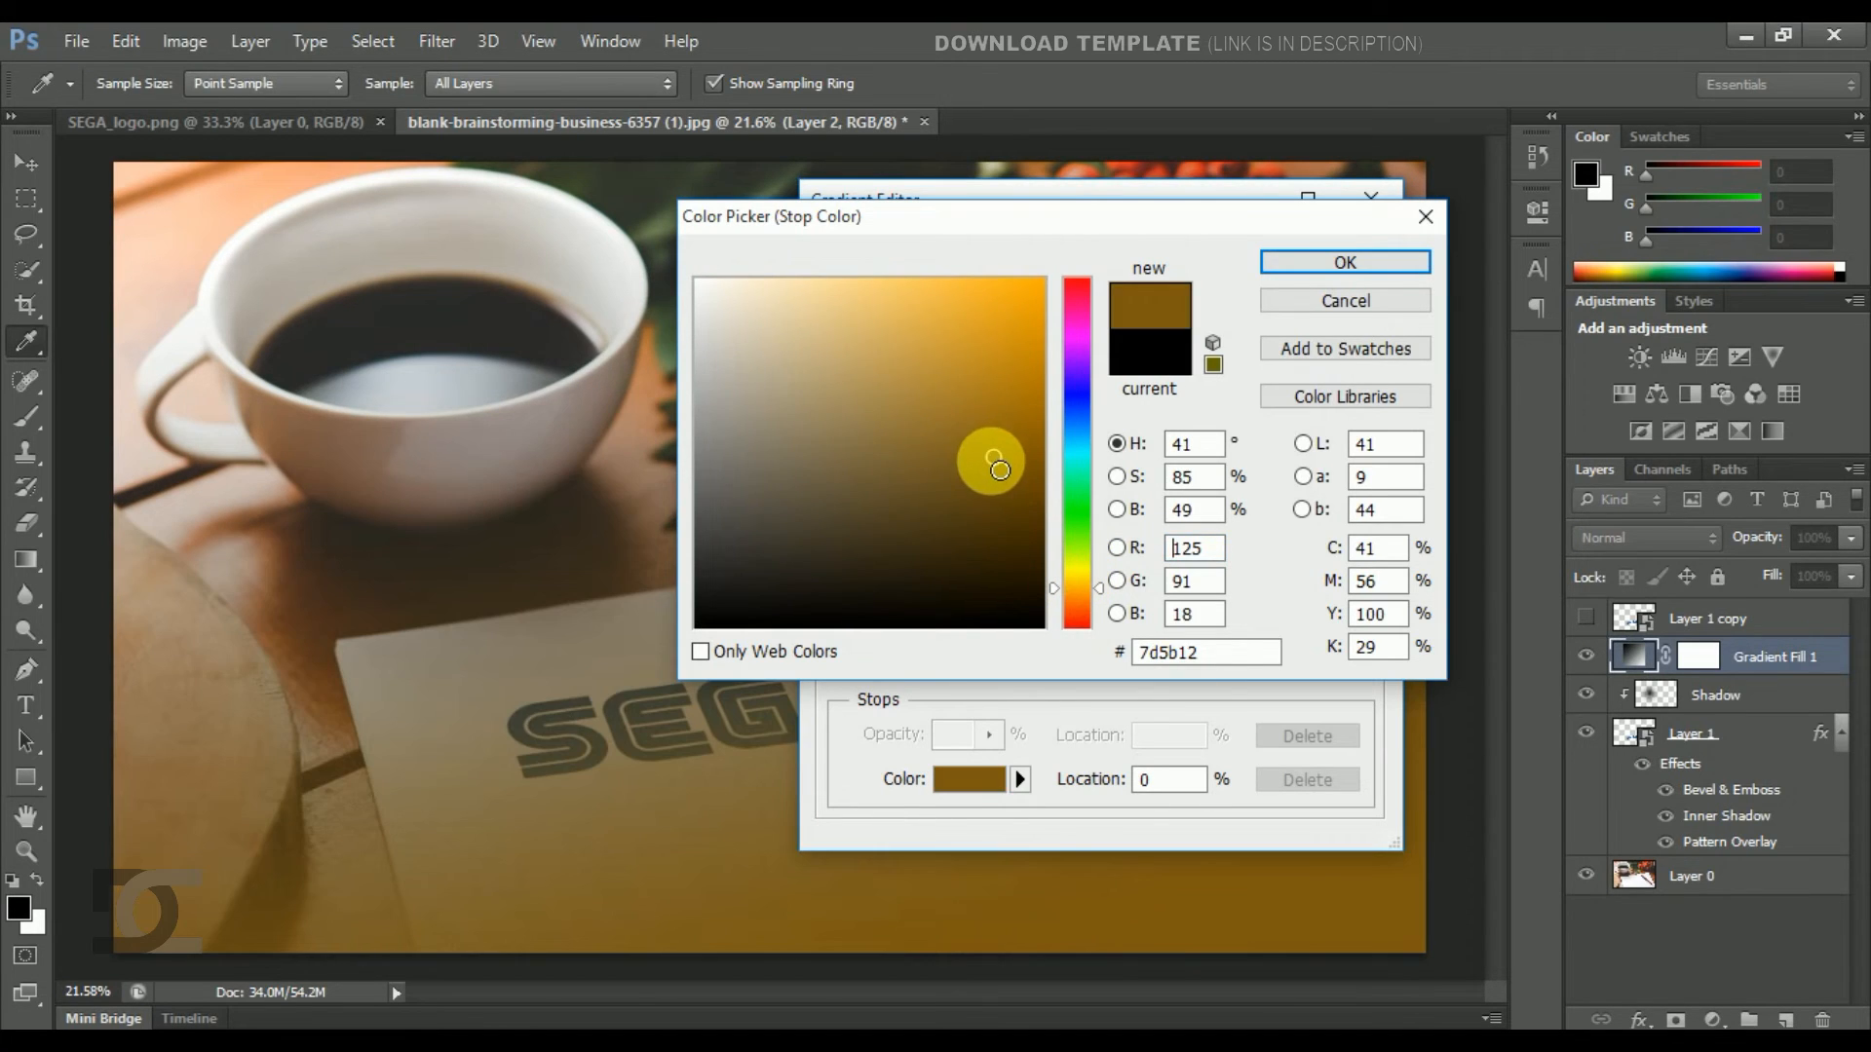
drag(990, 478, 961, 467)
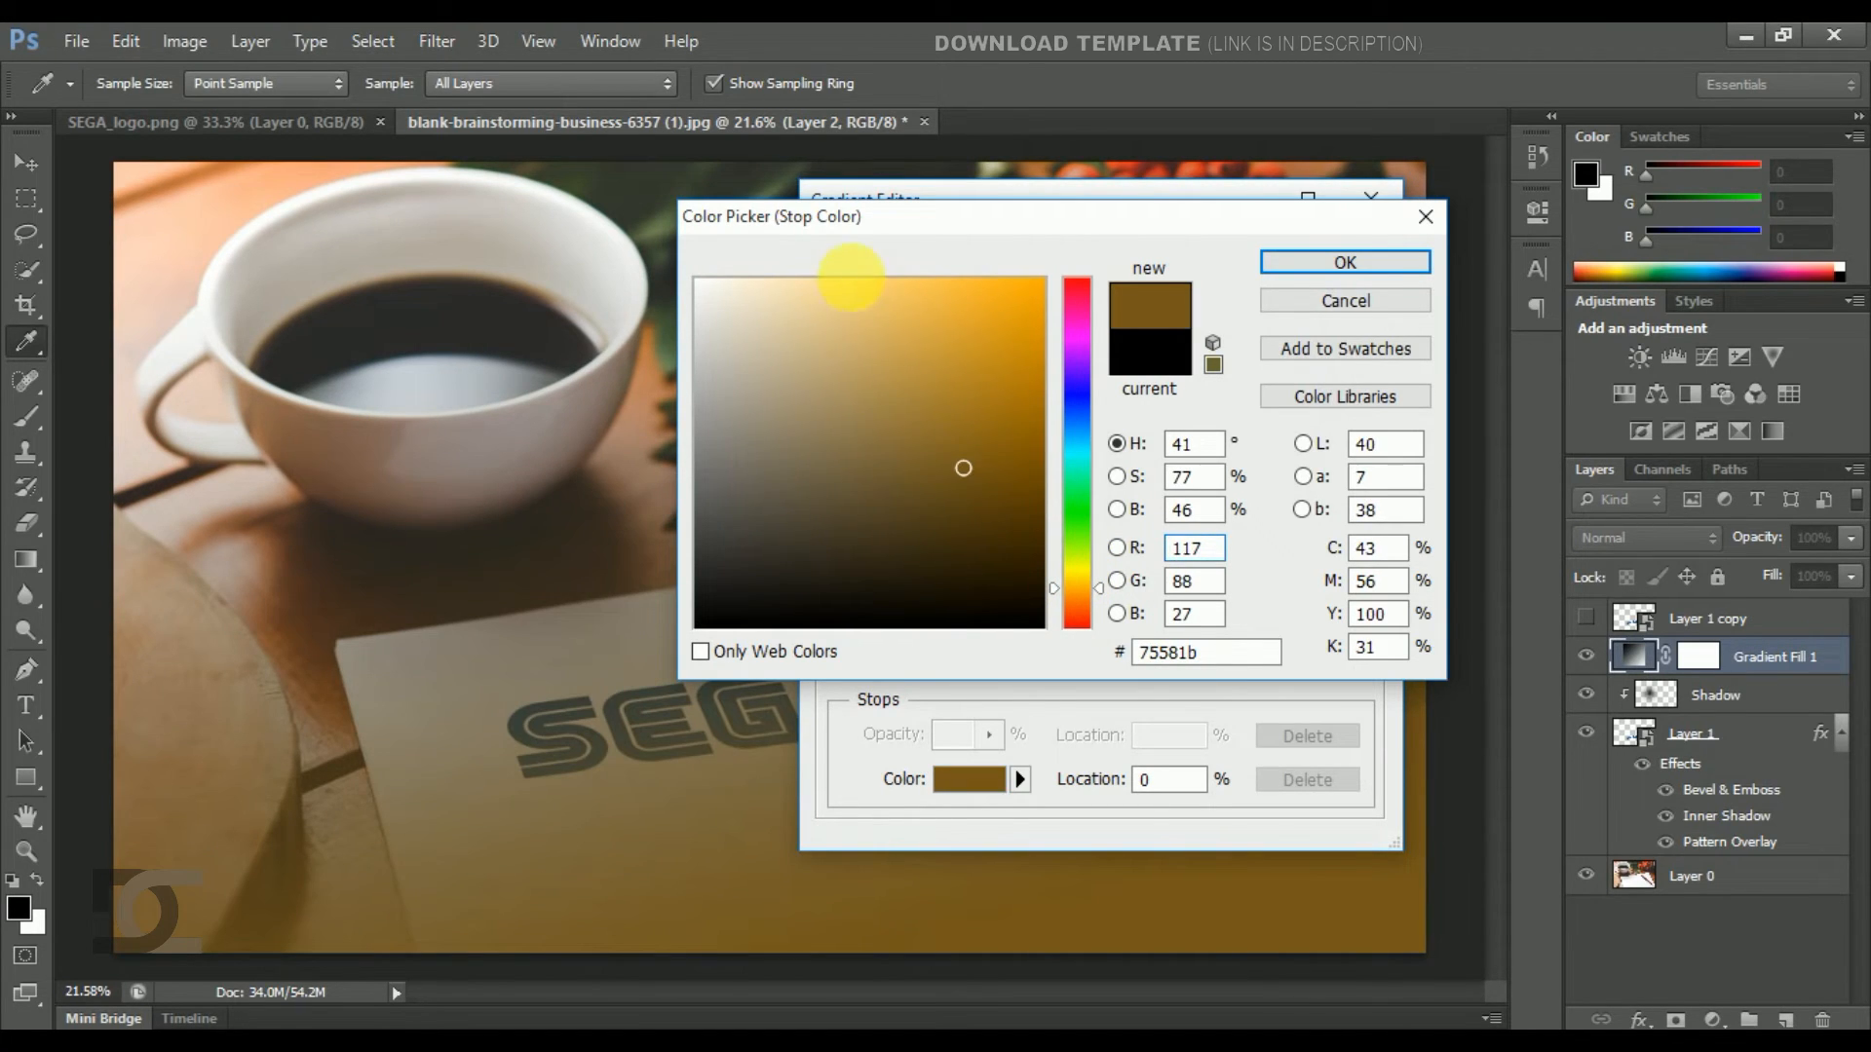
click(858, 290)
drag(858, 290, 866, 292)
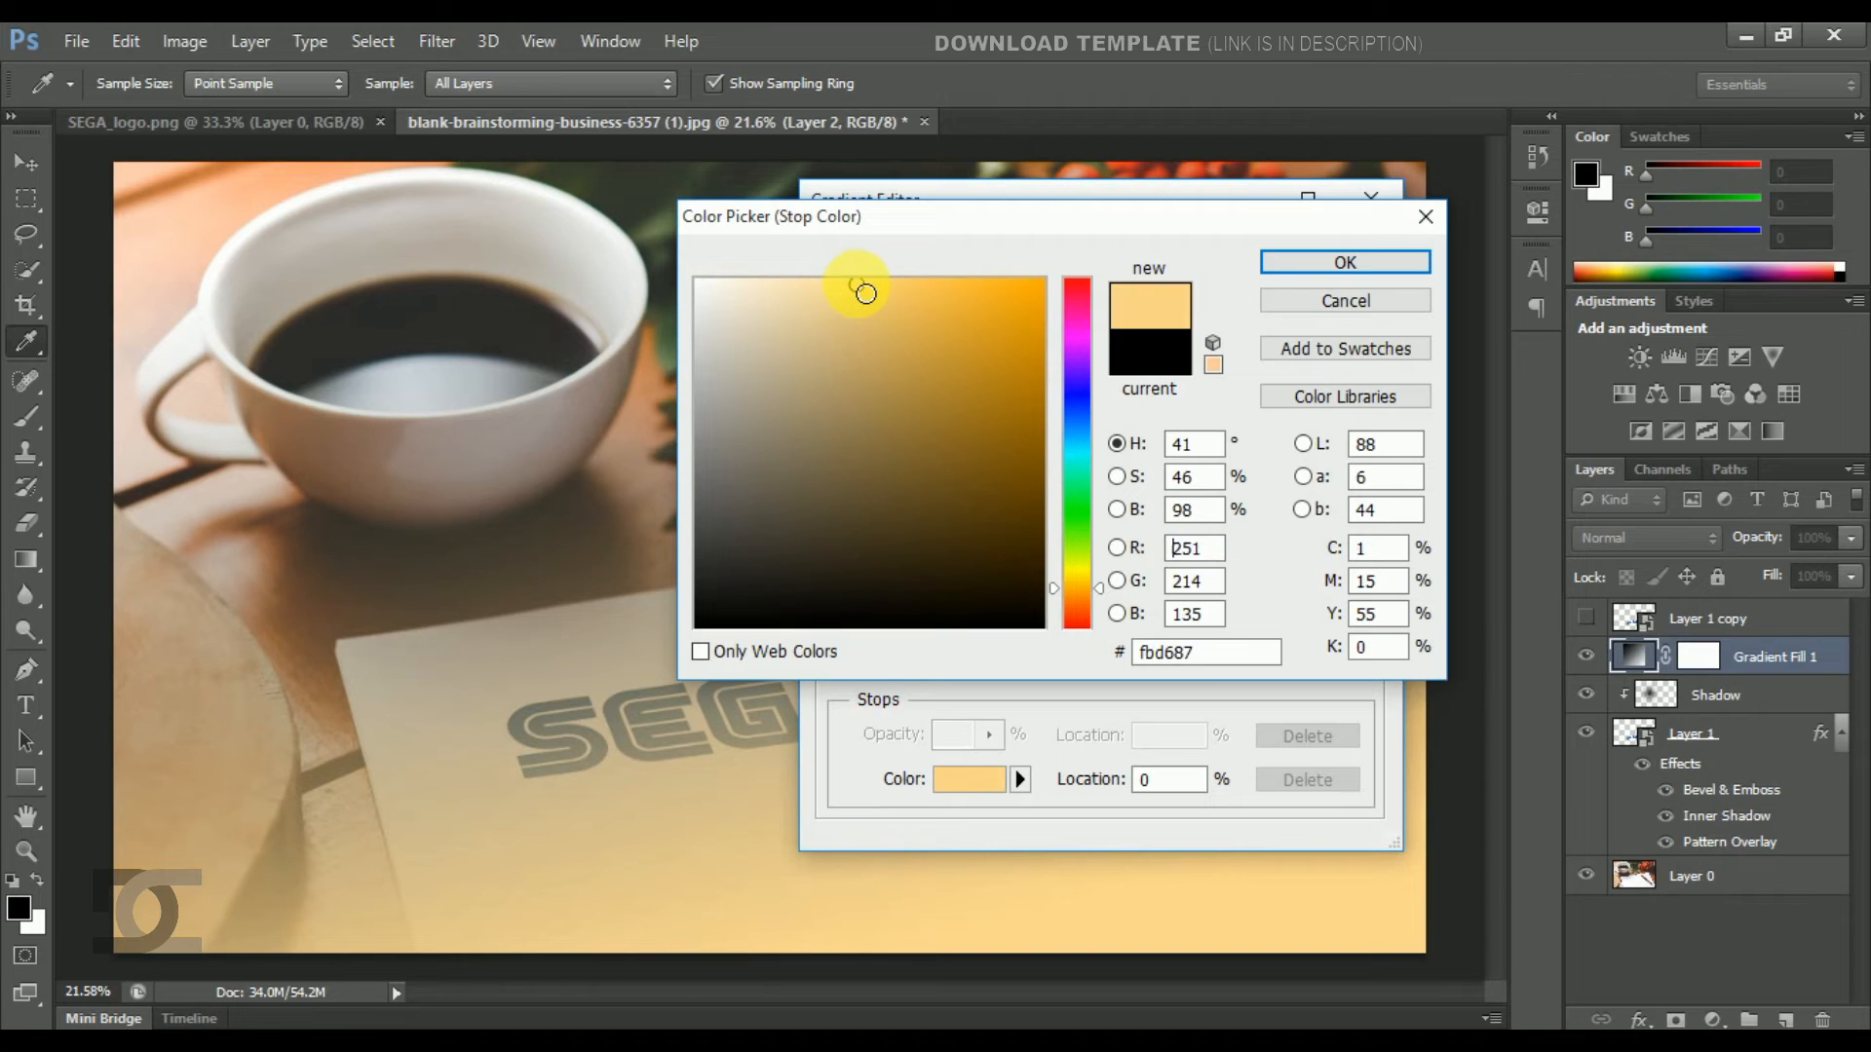
click(1327, 265)
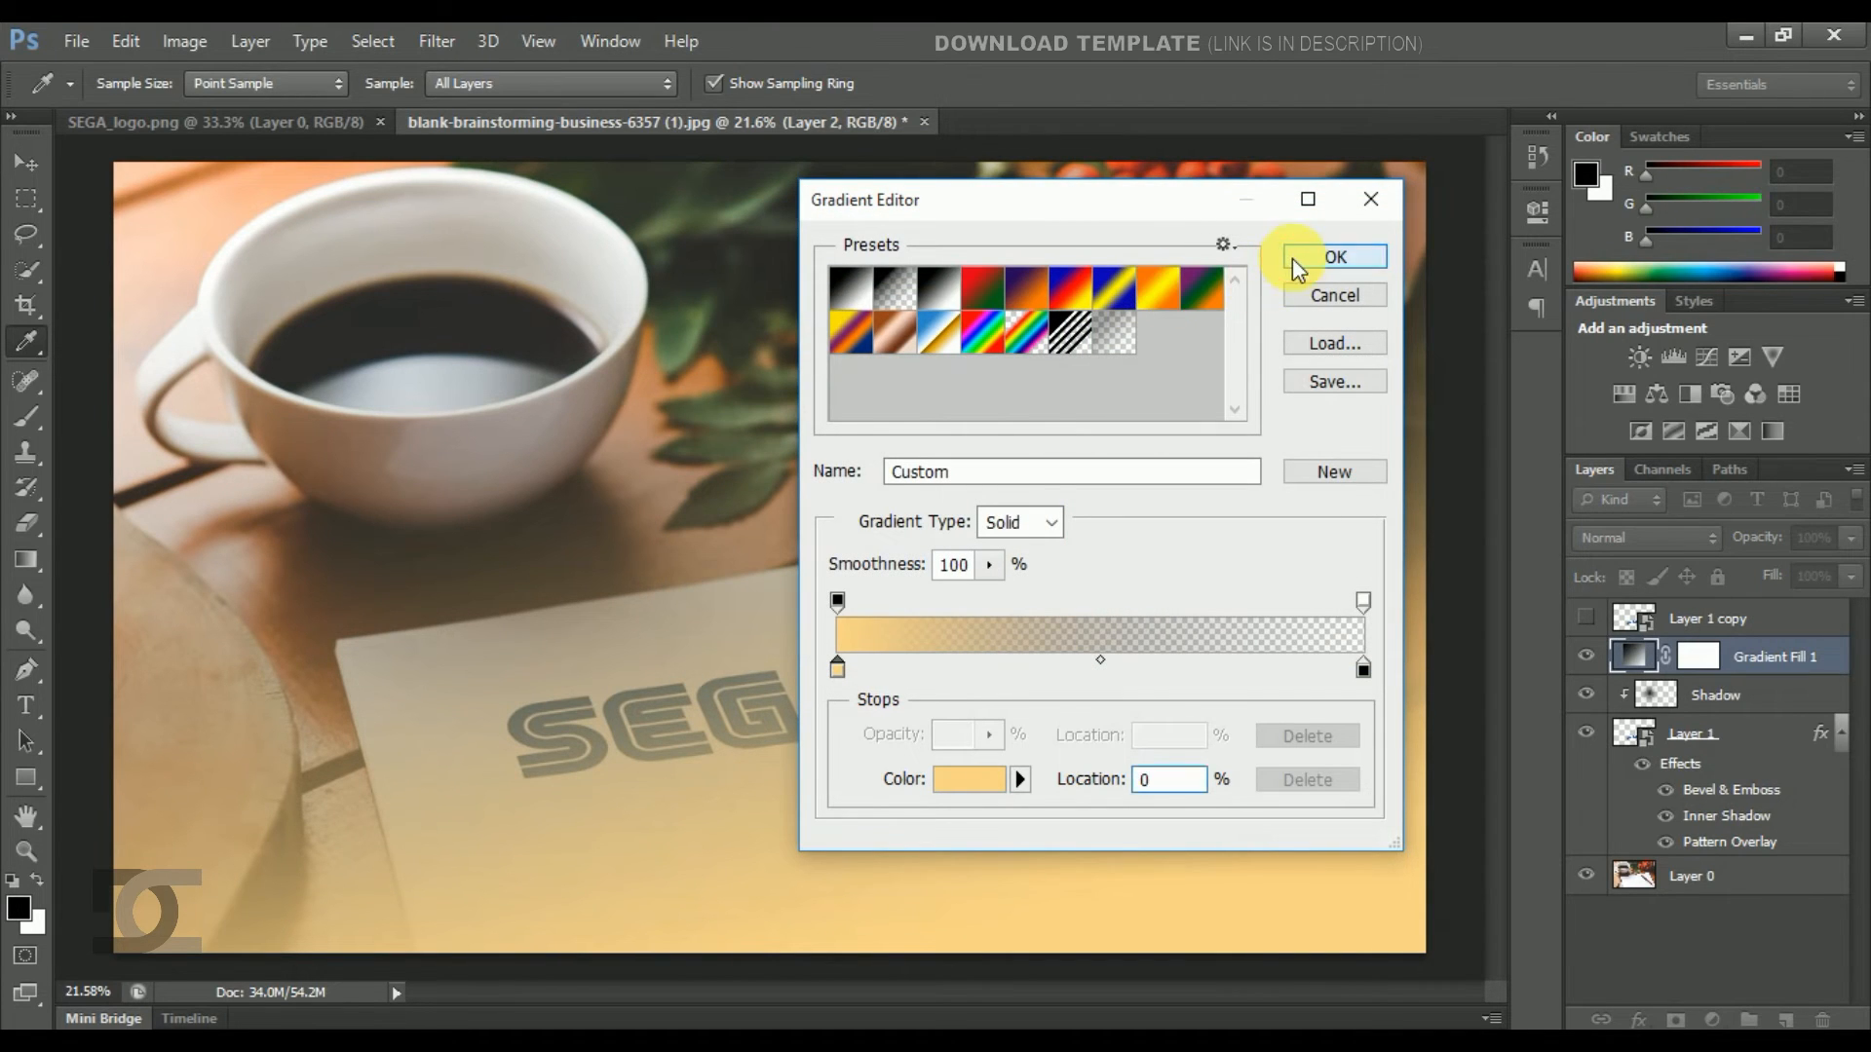
click(1292, 259)
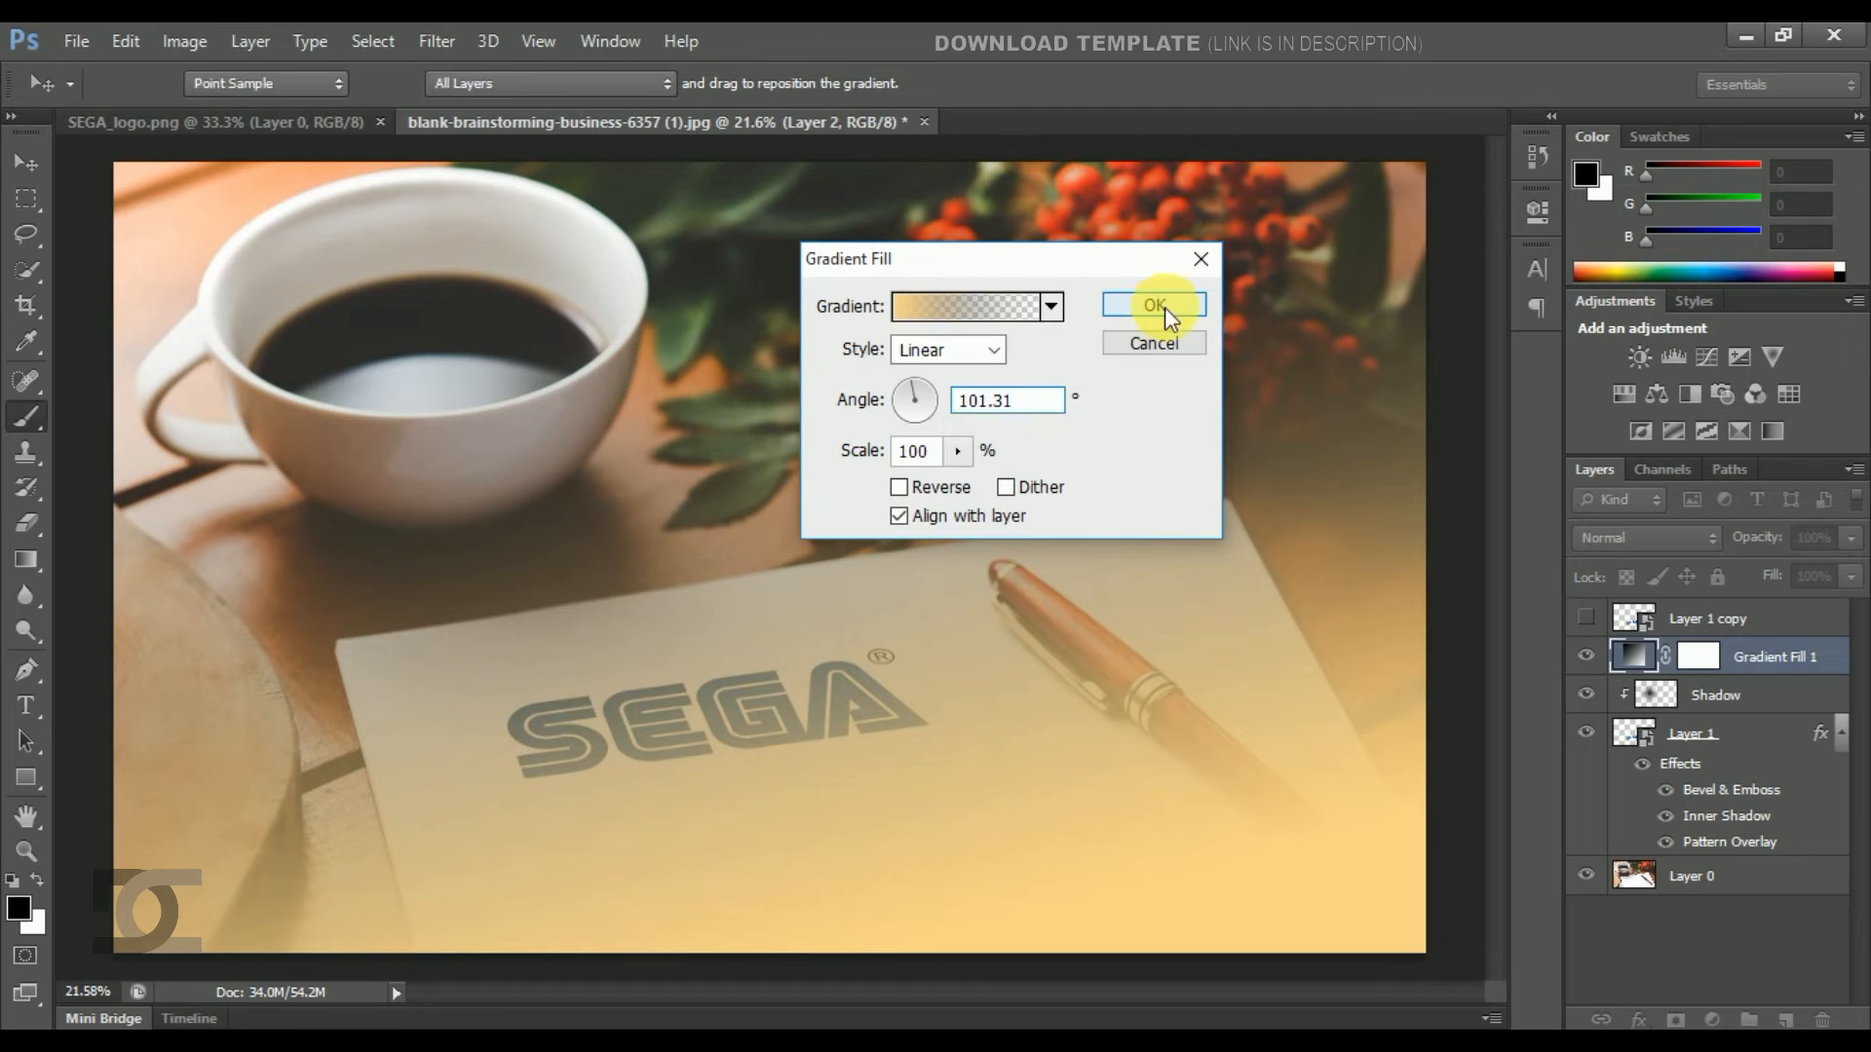
click(1159, 308)
Set the Gradient Fill 1 layer to Multiply blending at 10% opacity and toggle its visibility to compare the effect.
click(1653, 540)
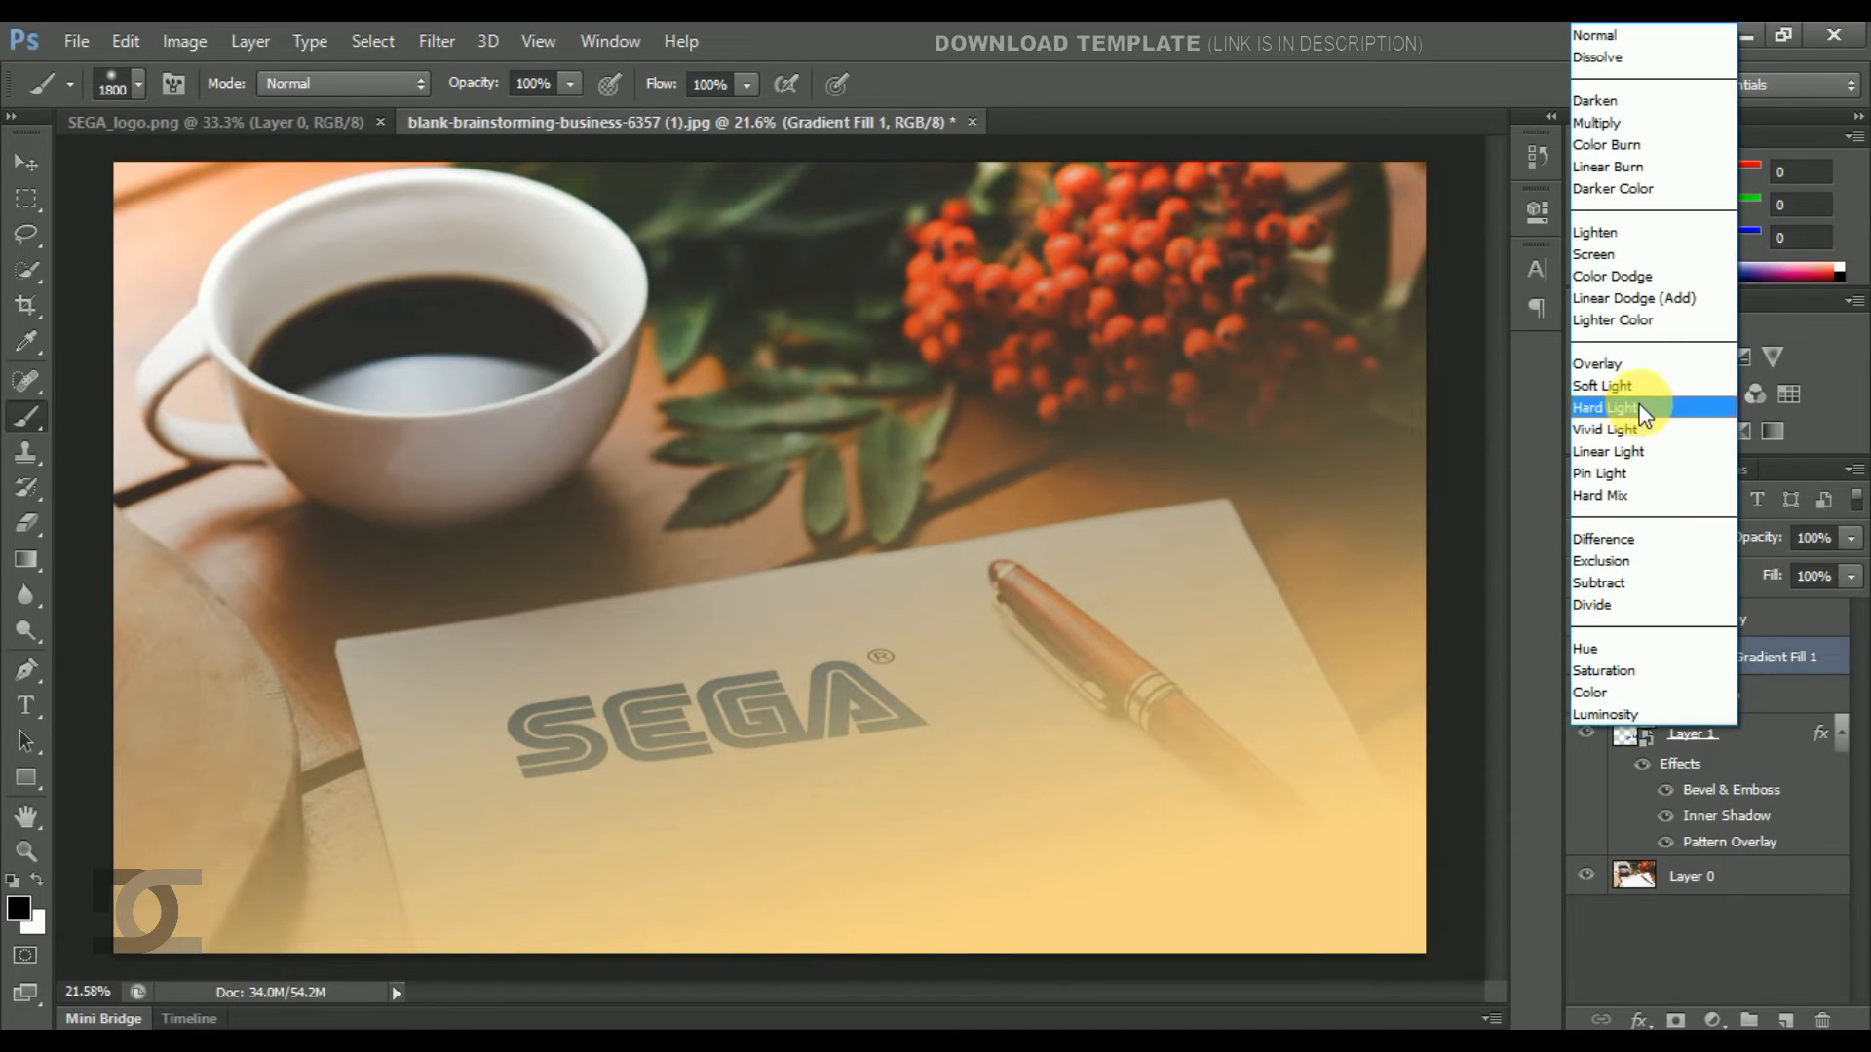
click(1604, 123)
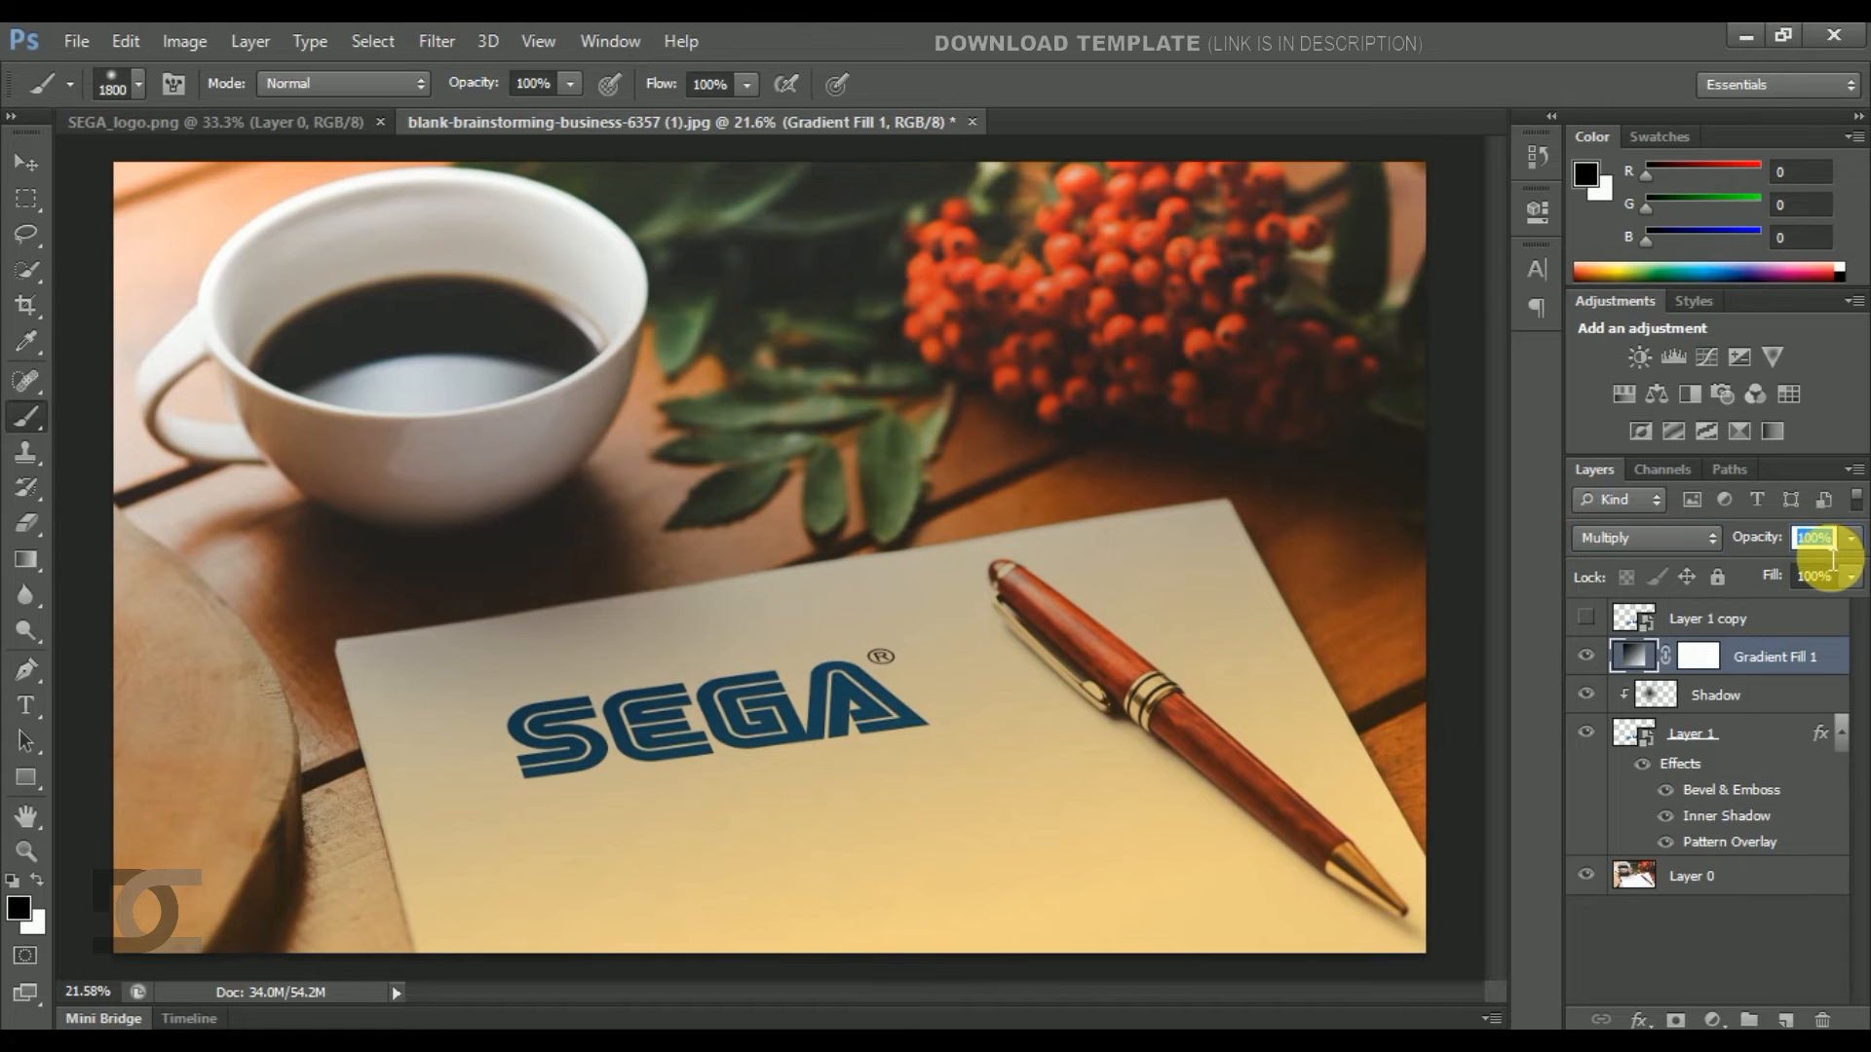
text(10)
key(Return)
click(1594, 665)
click(1594, 665)
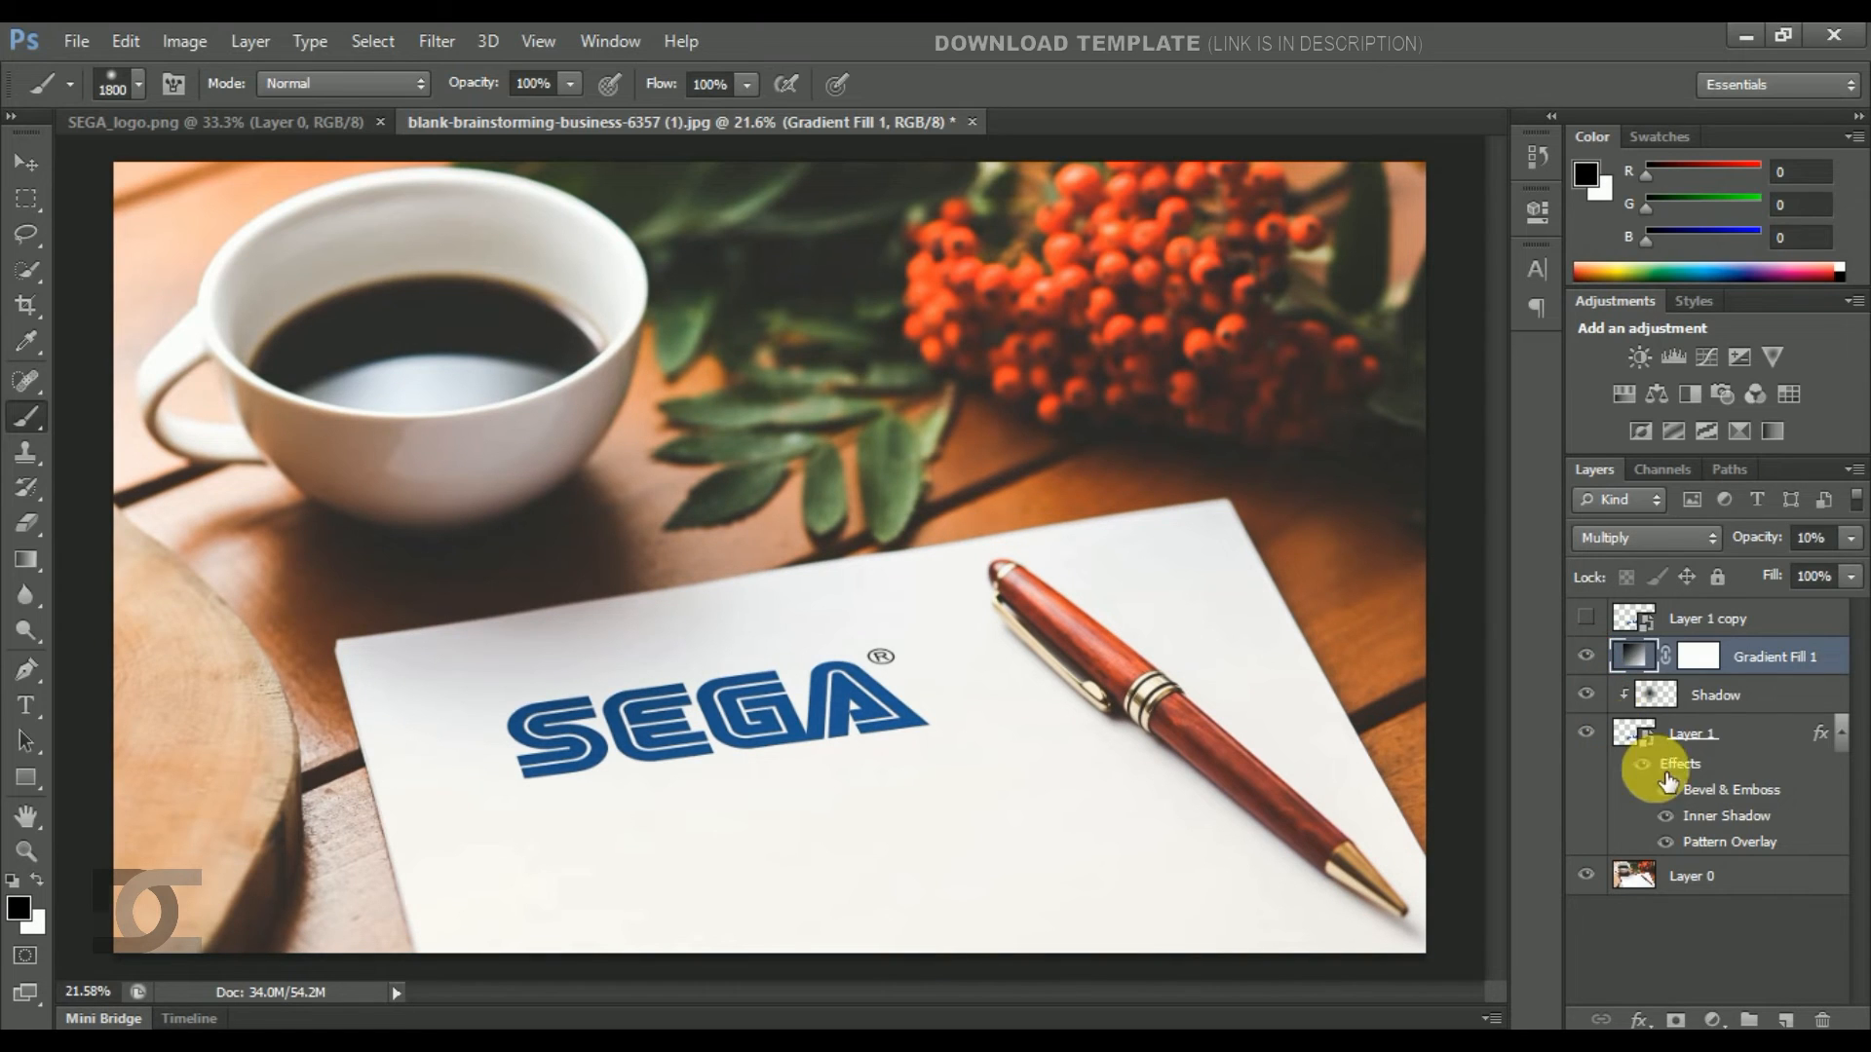
Add a Vibrance adjustment clipped to the logo's Layer 1, with Vibrance -18 and Saturation -18.
click(1762, 738)
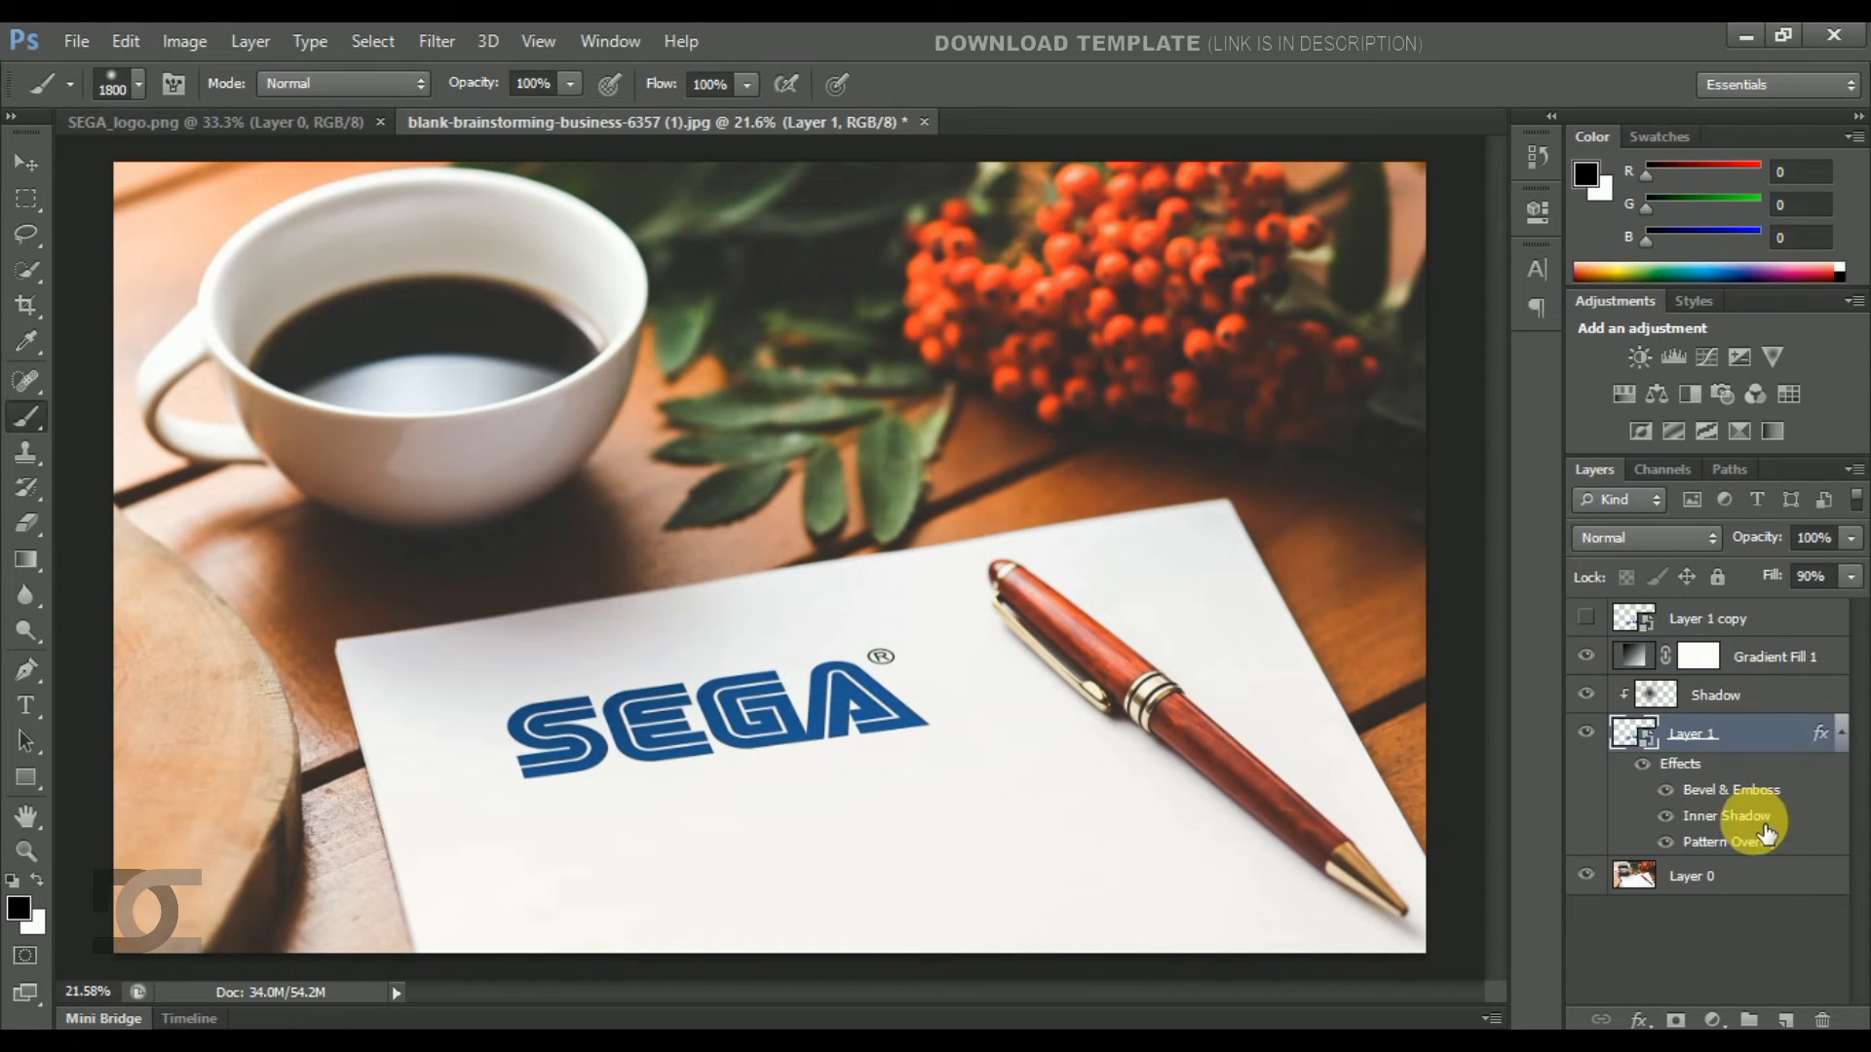
click(1713, 1019)
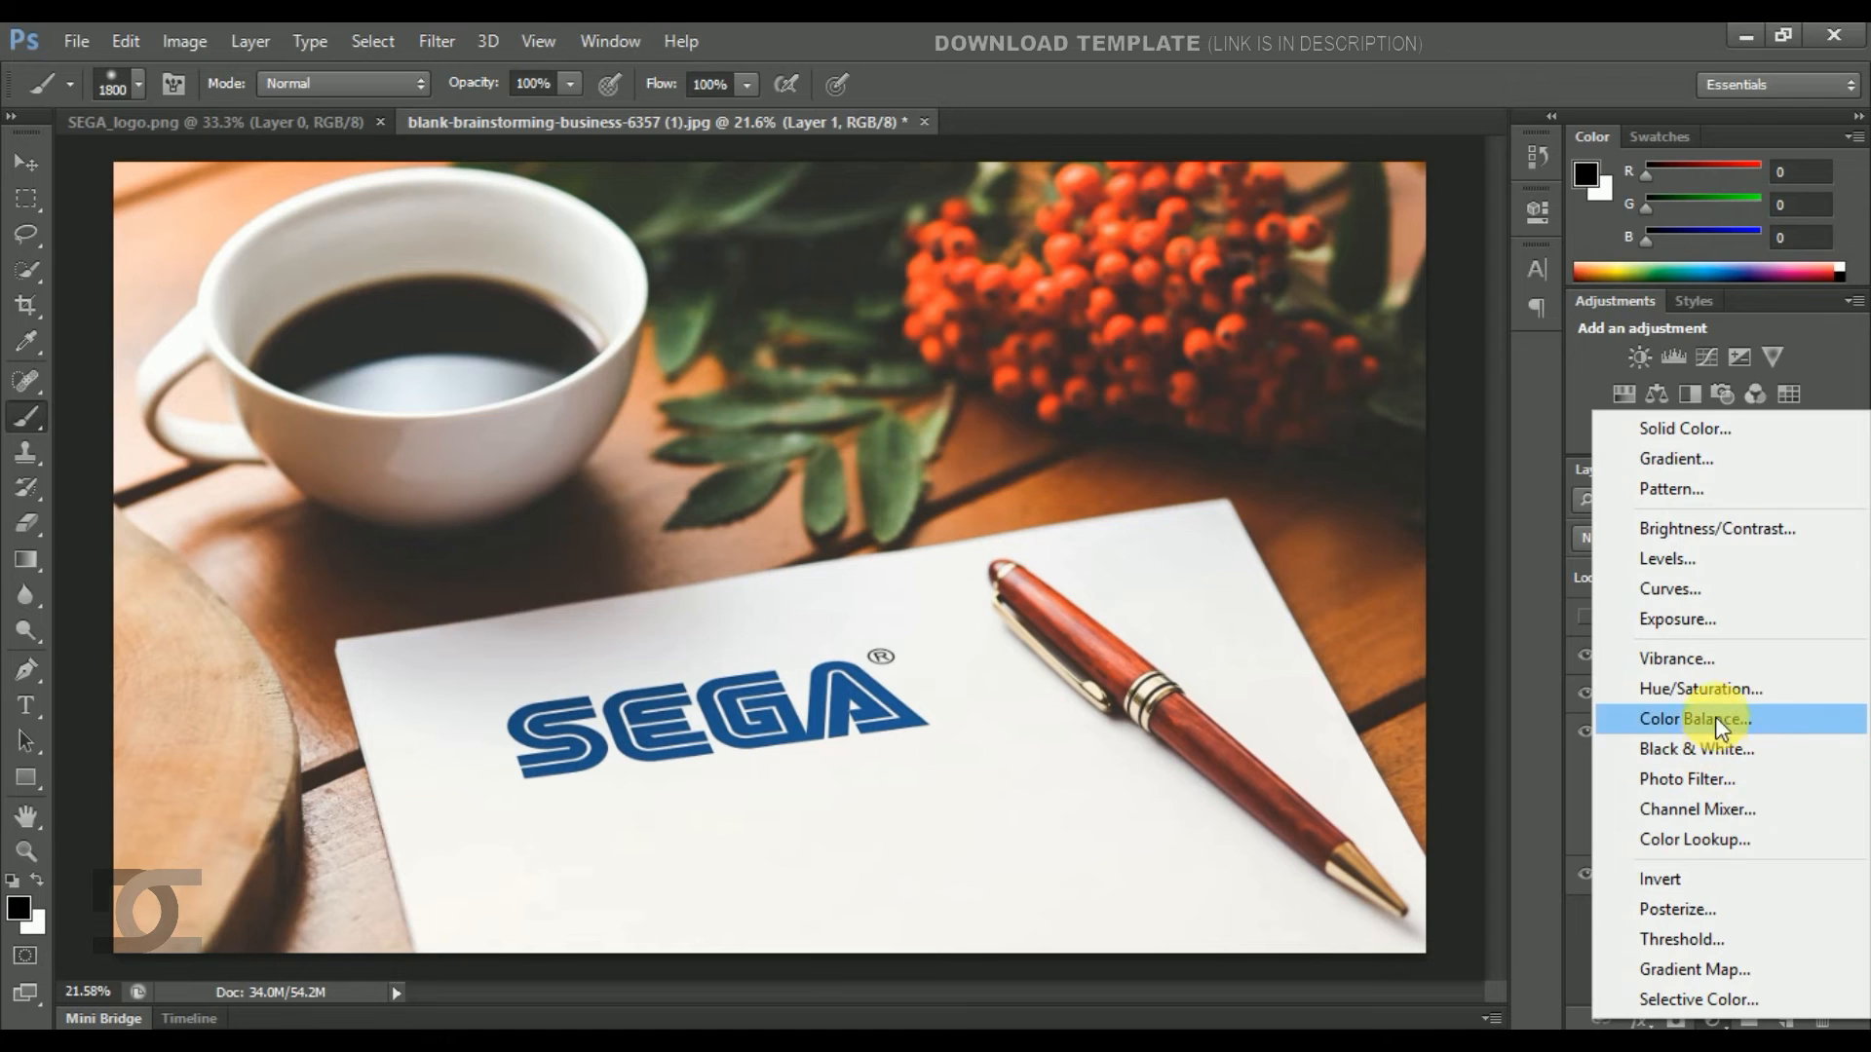
click(1717, 660)
mouse_move(1298, 347)
mouse_down()
mouse_move(1264, 355)
mouse_move(1282, 301)
mouse_move(1272, 359)
mouse_up()
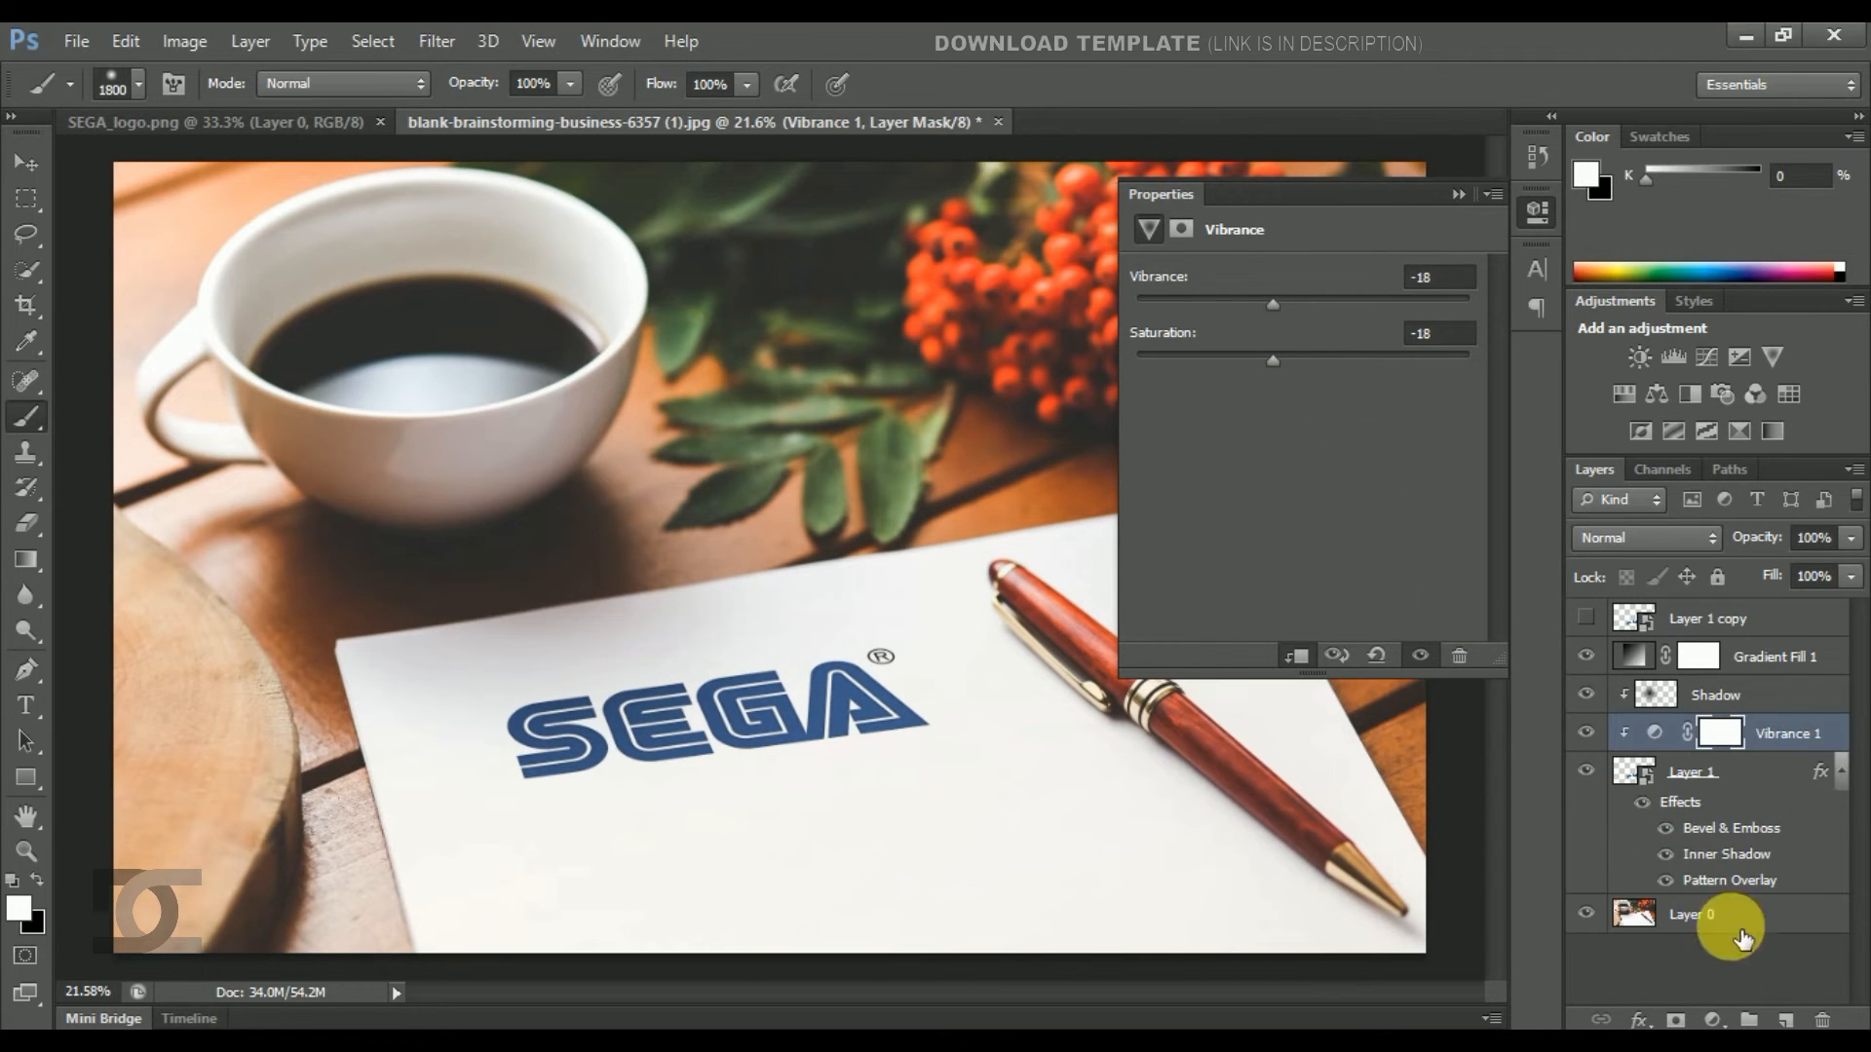
Add a clipped Exposure adjustment above Vibrance 1 with Exposure +0.17, Offset +0.0083 and Gamma Correction 1.04.
click(1727, 1020)
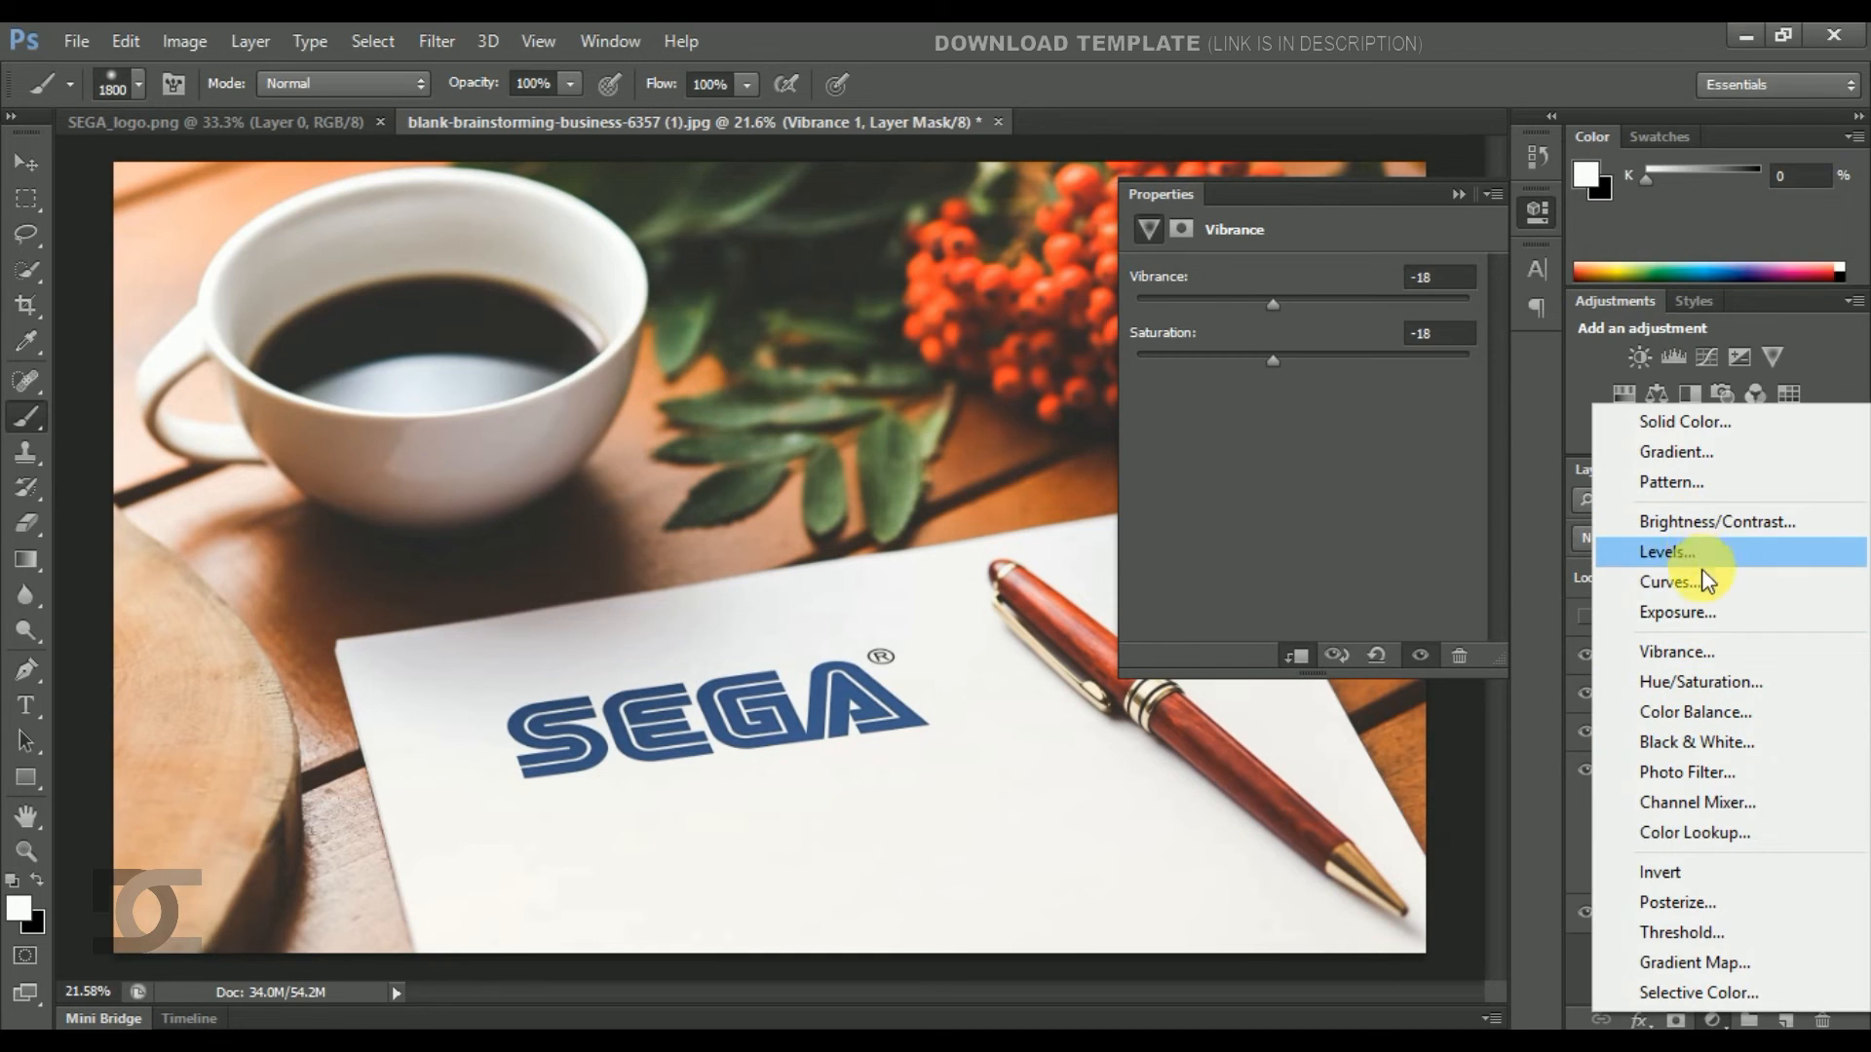
click(1709, 612)
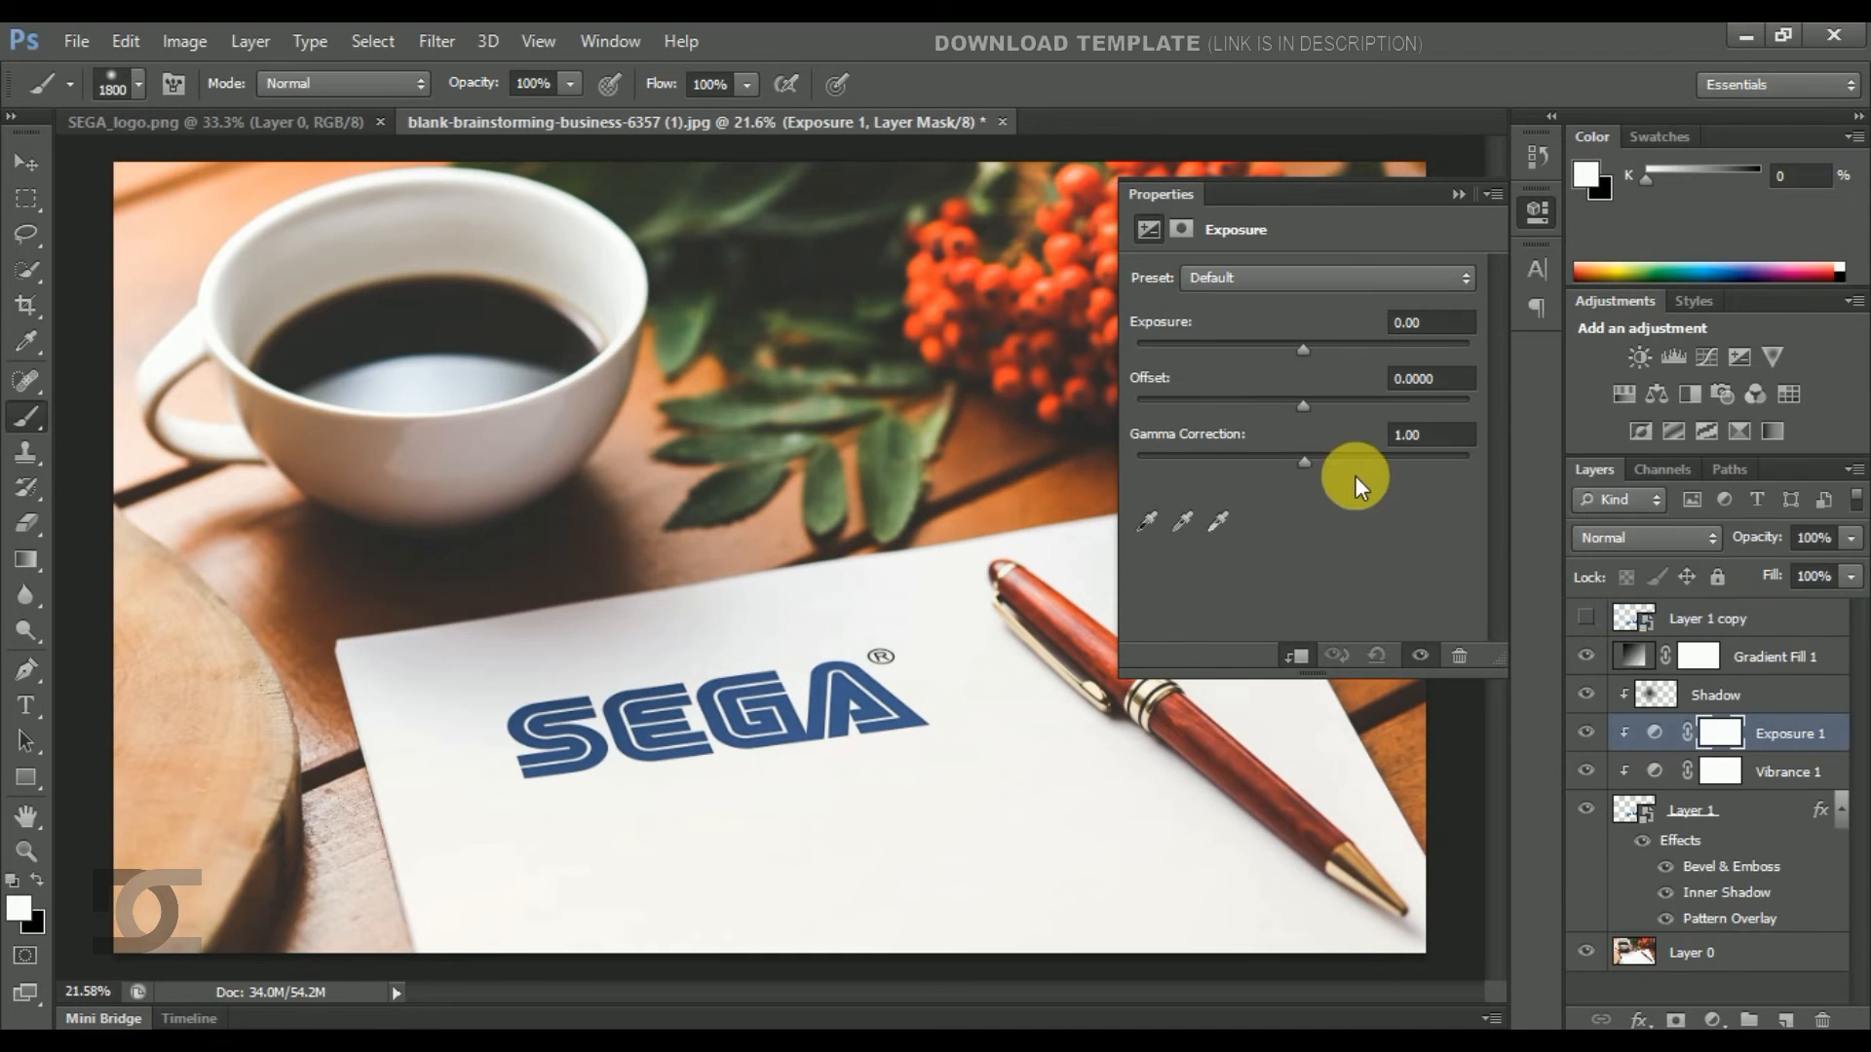
click(1306, 342)
drag(1292, 408, 1300, 460)
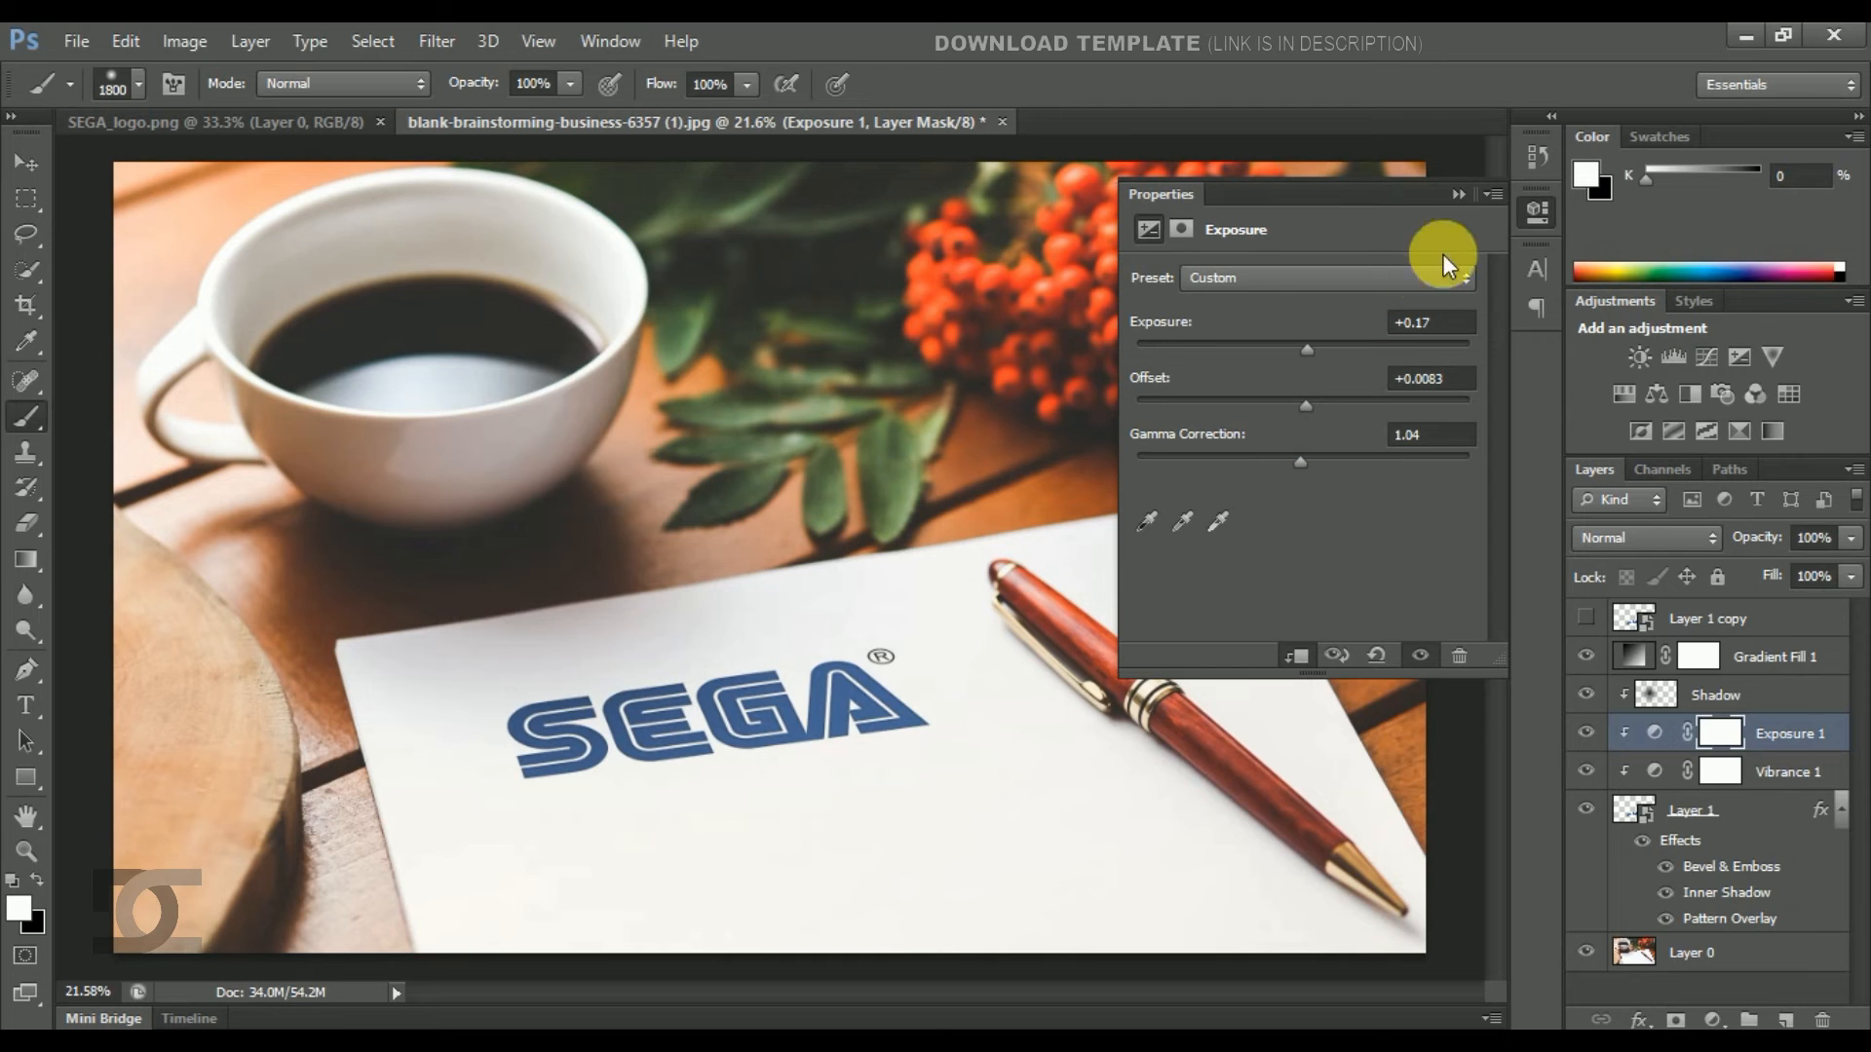
click(1460, 195)
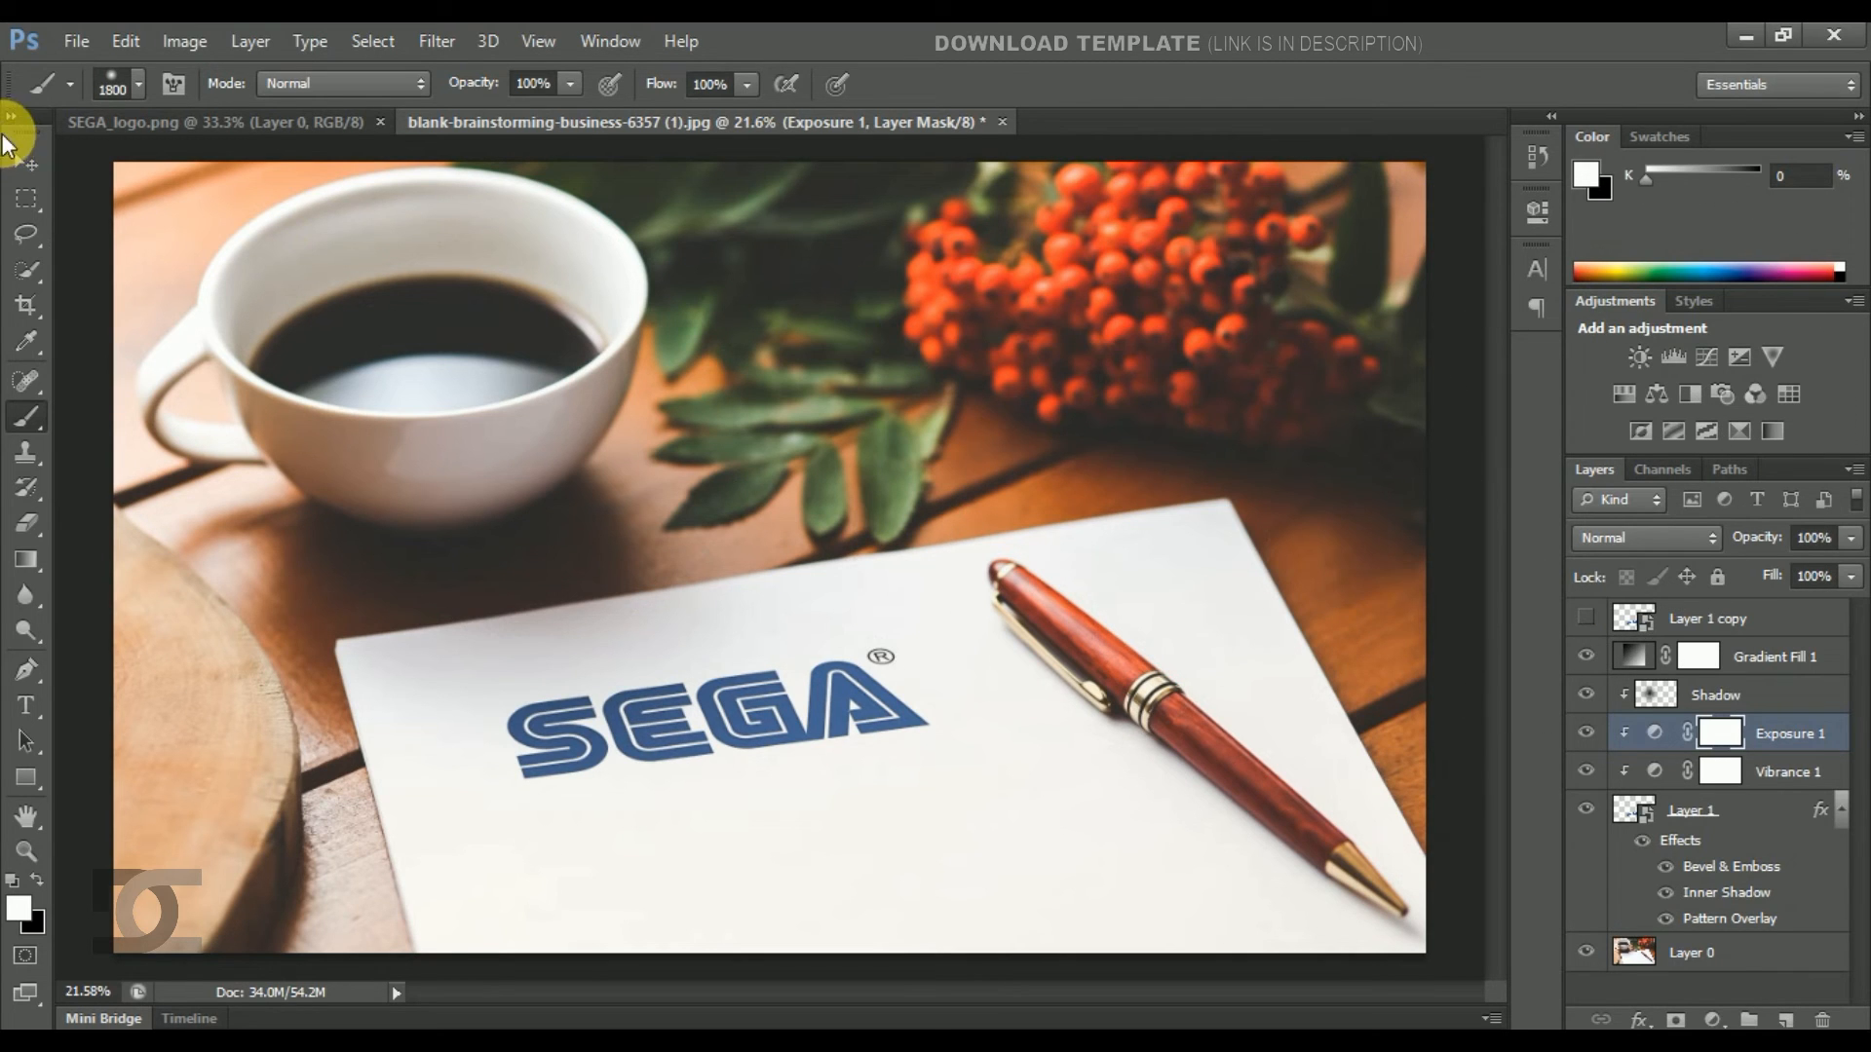
Group all layers from Gradient Fill 1 down to Layer 0, leaving Layer 1 copy outside the group.
click(26, 162)
scroll(723, 823, up, 4)
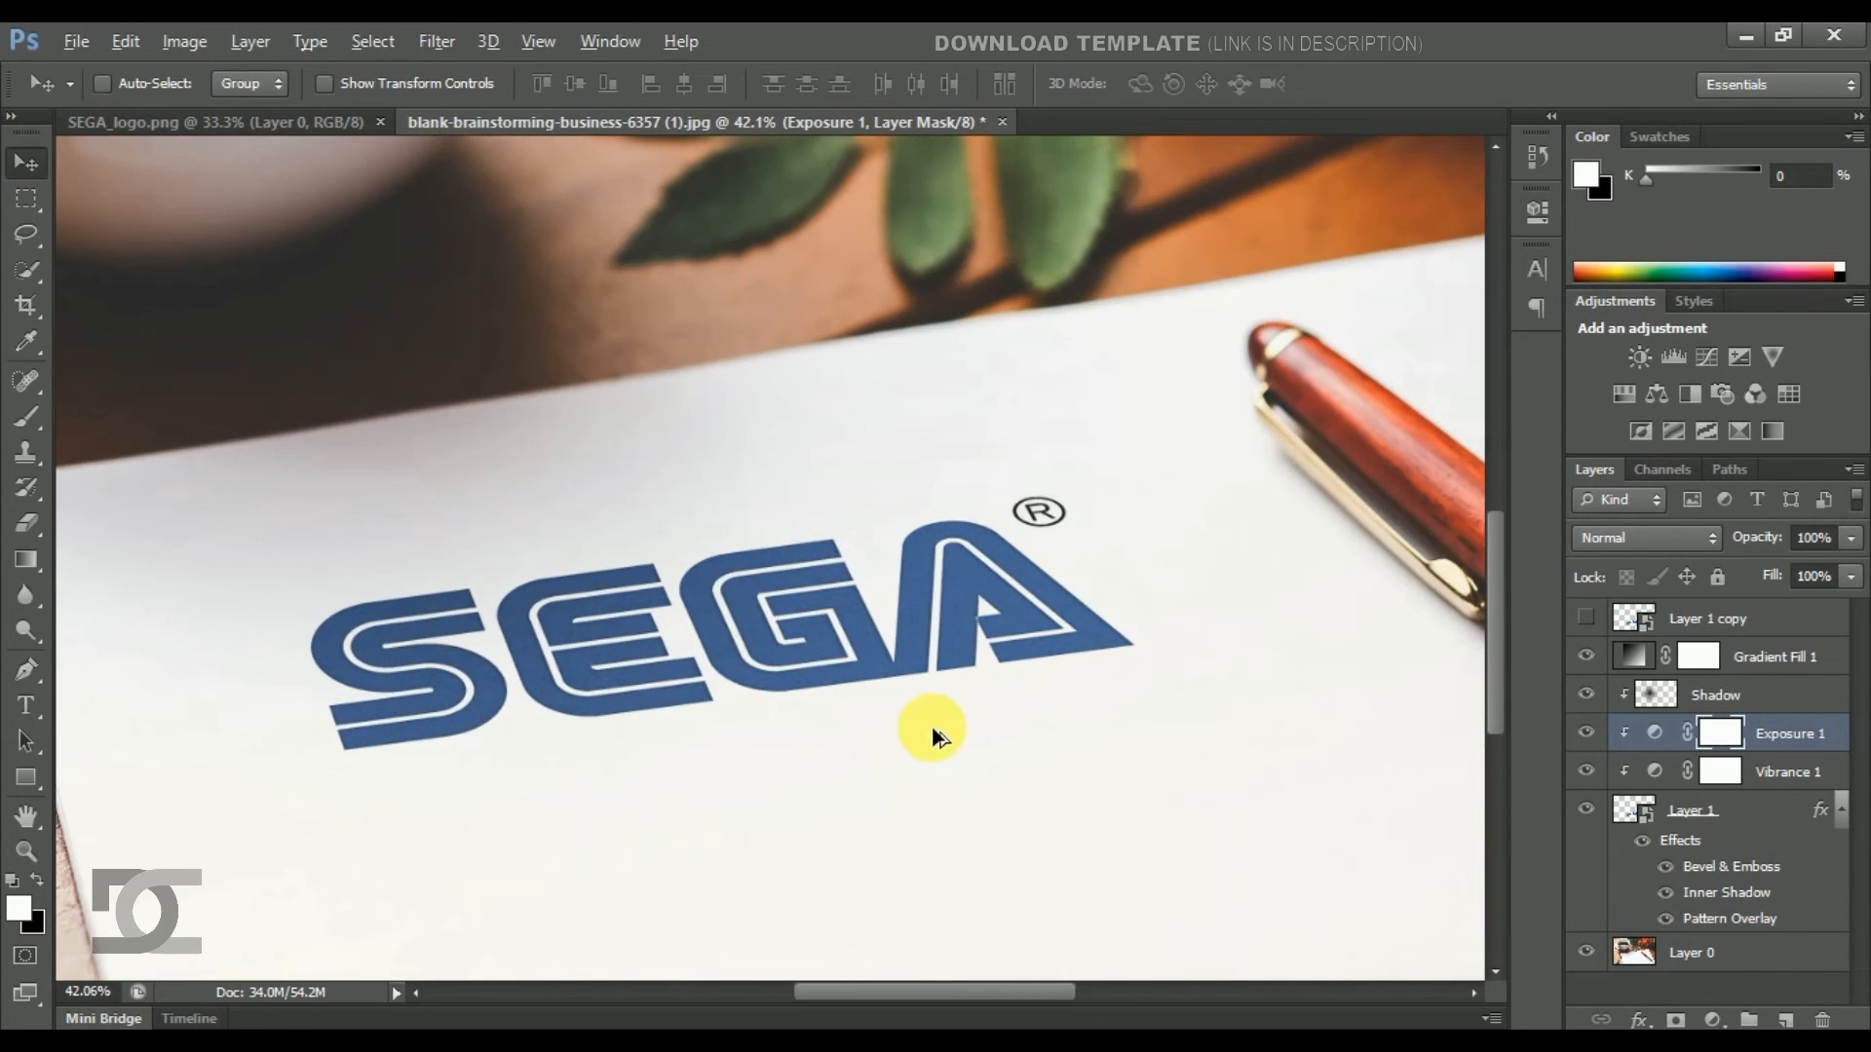
scroll(956, 728, up, 1)
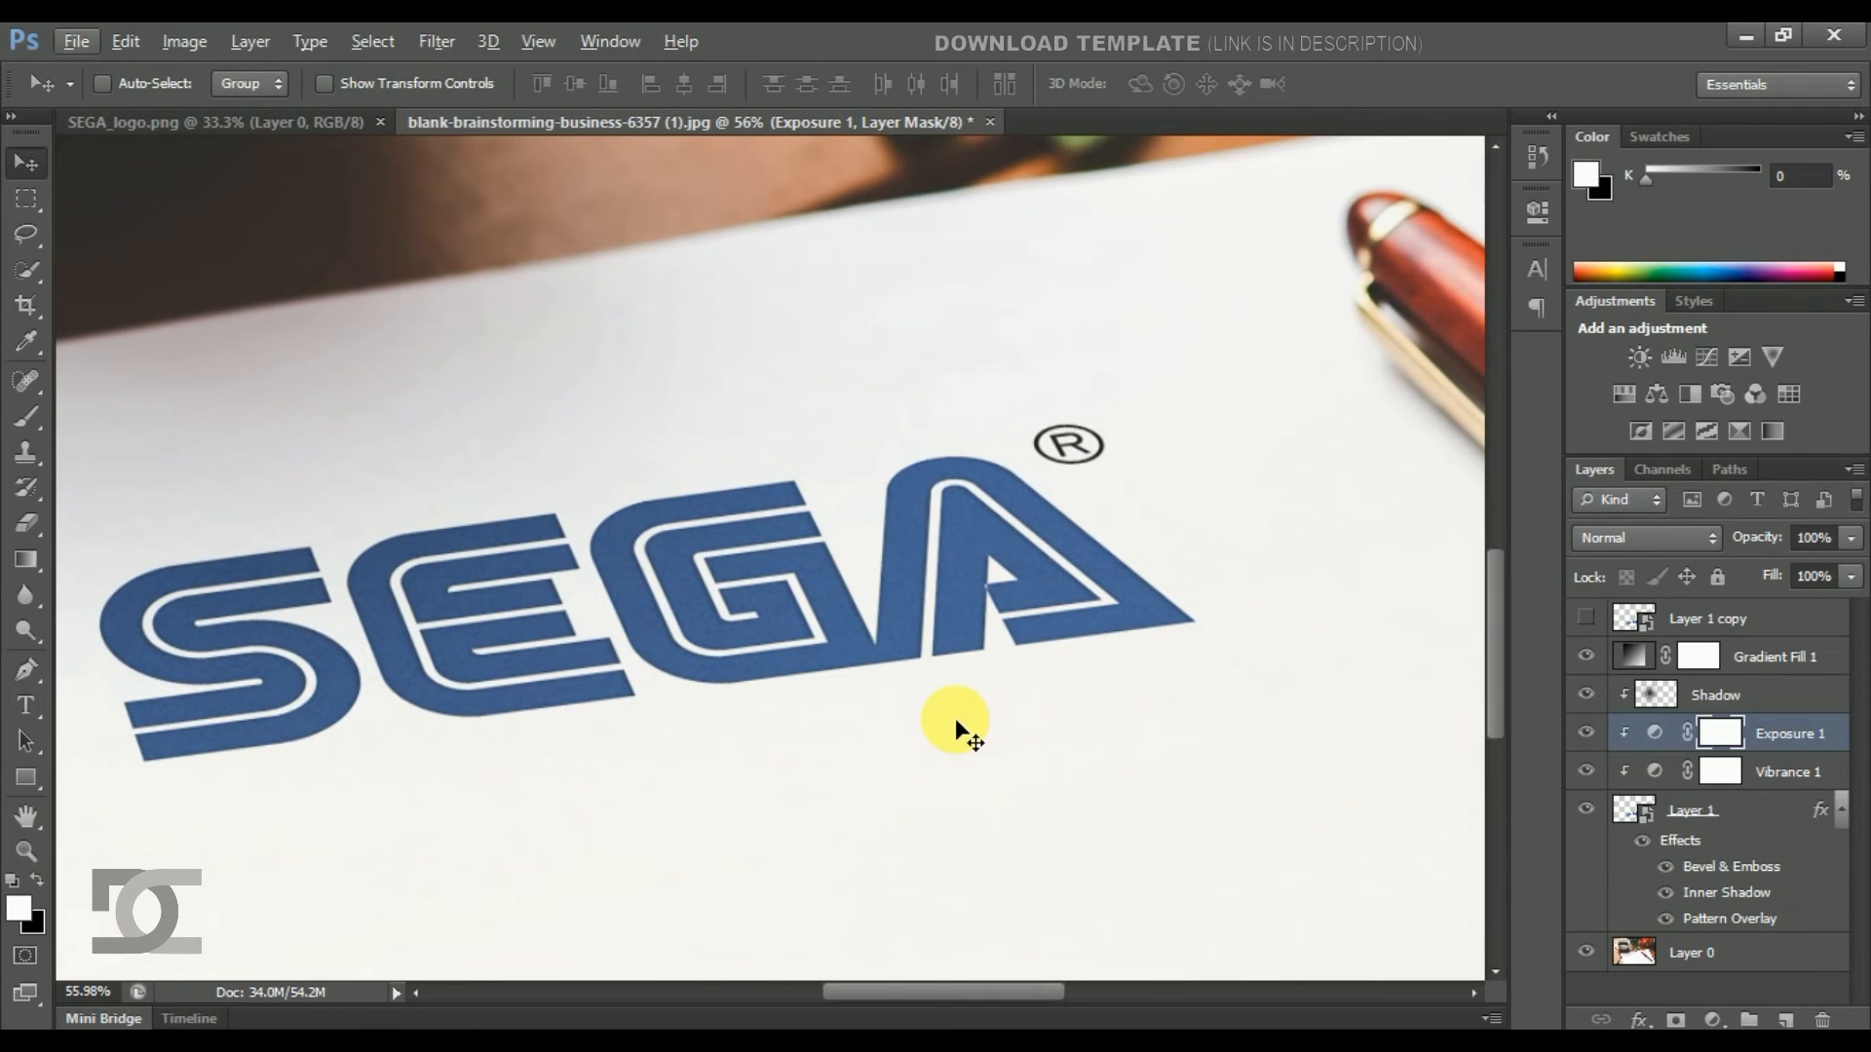
scroll(955, 718, left, 1)
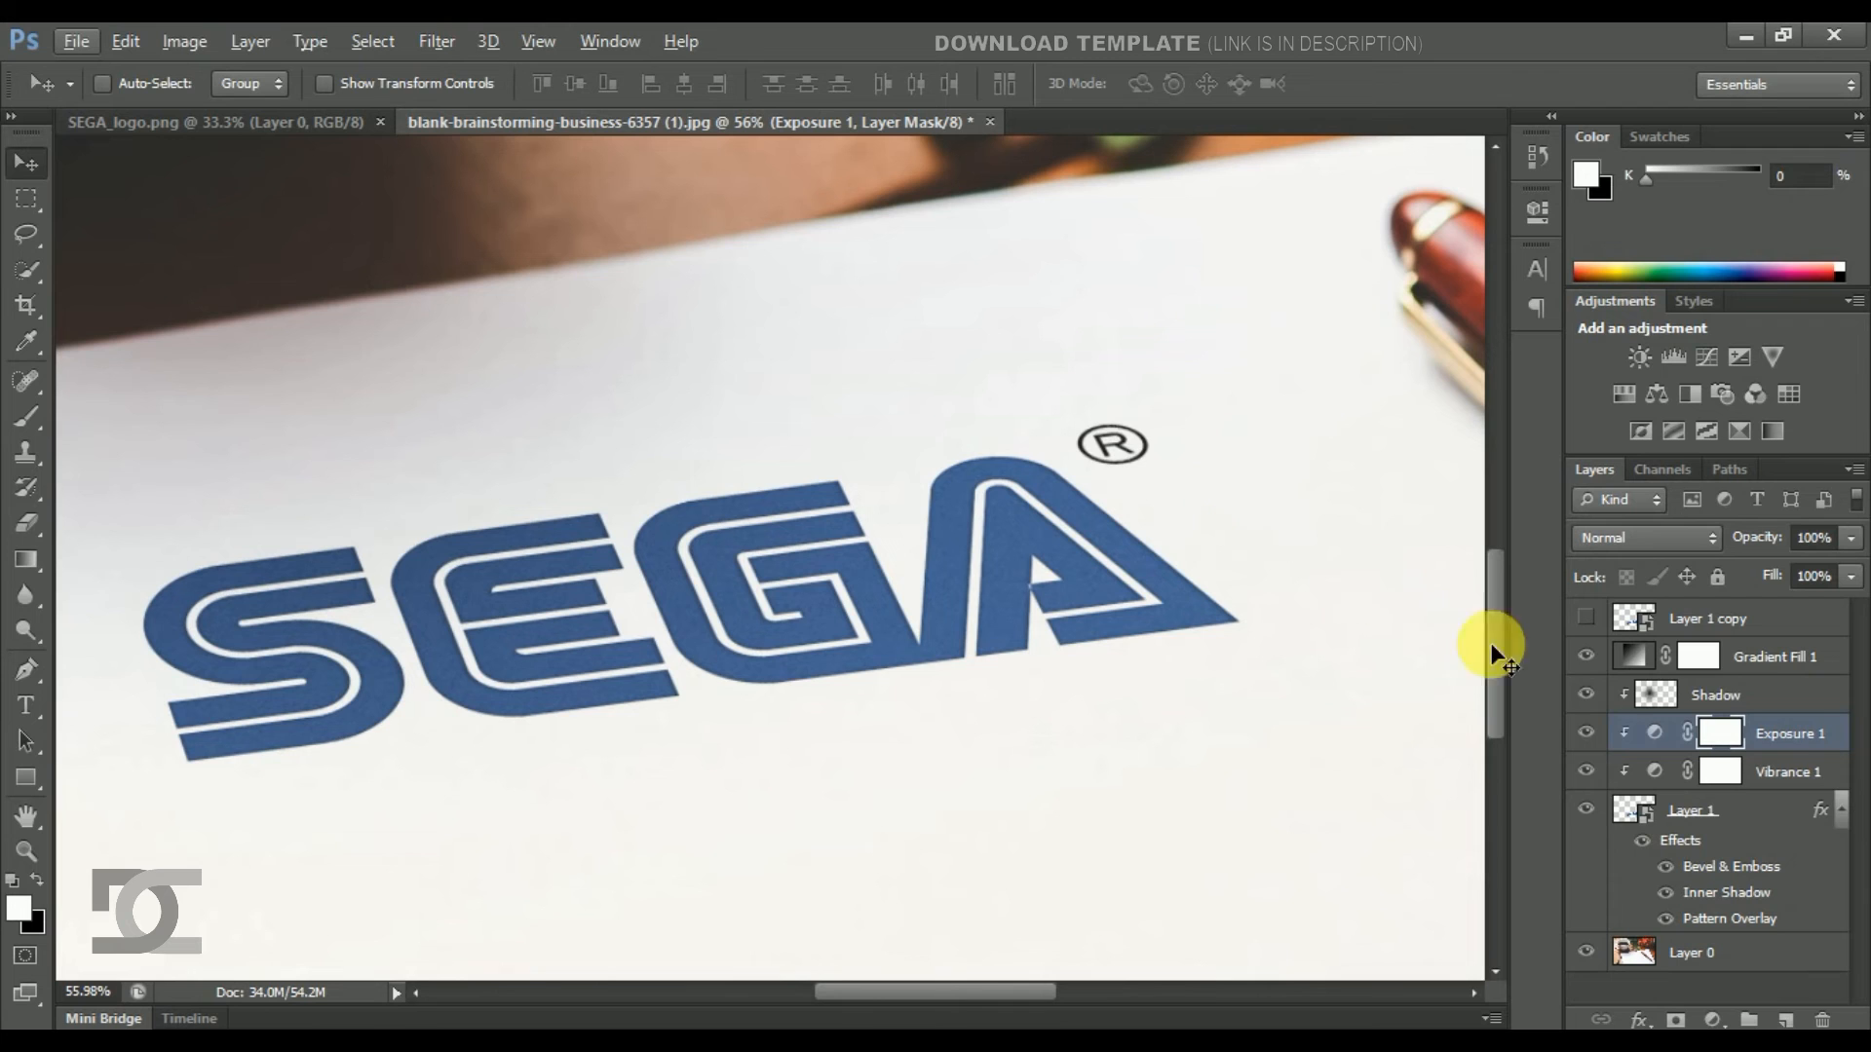
click(1720, 619)
click(1762, 671)
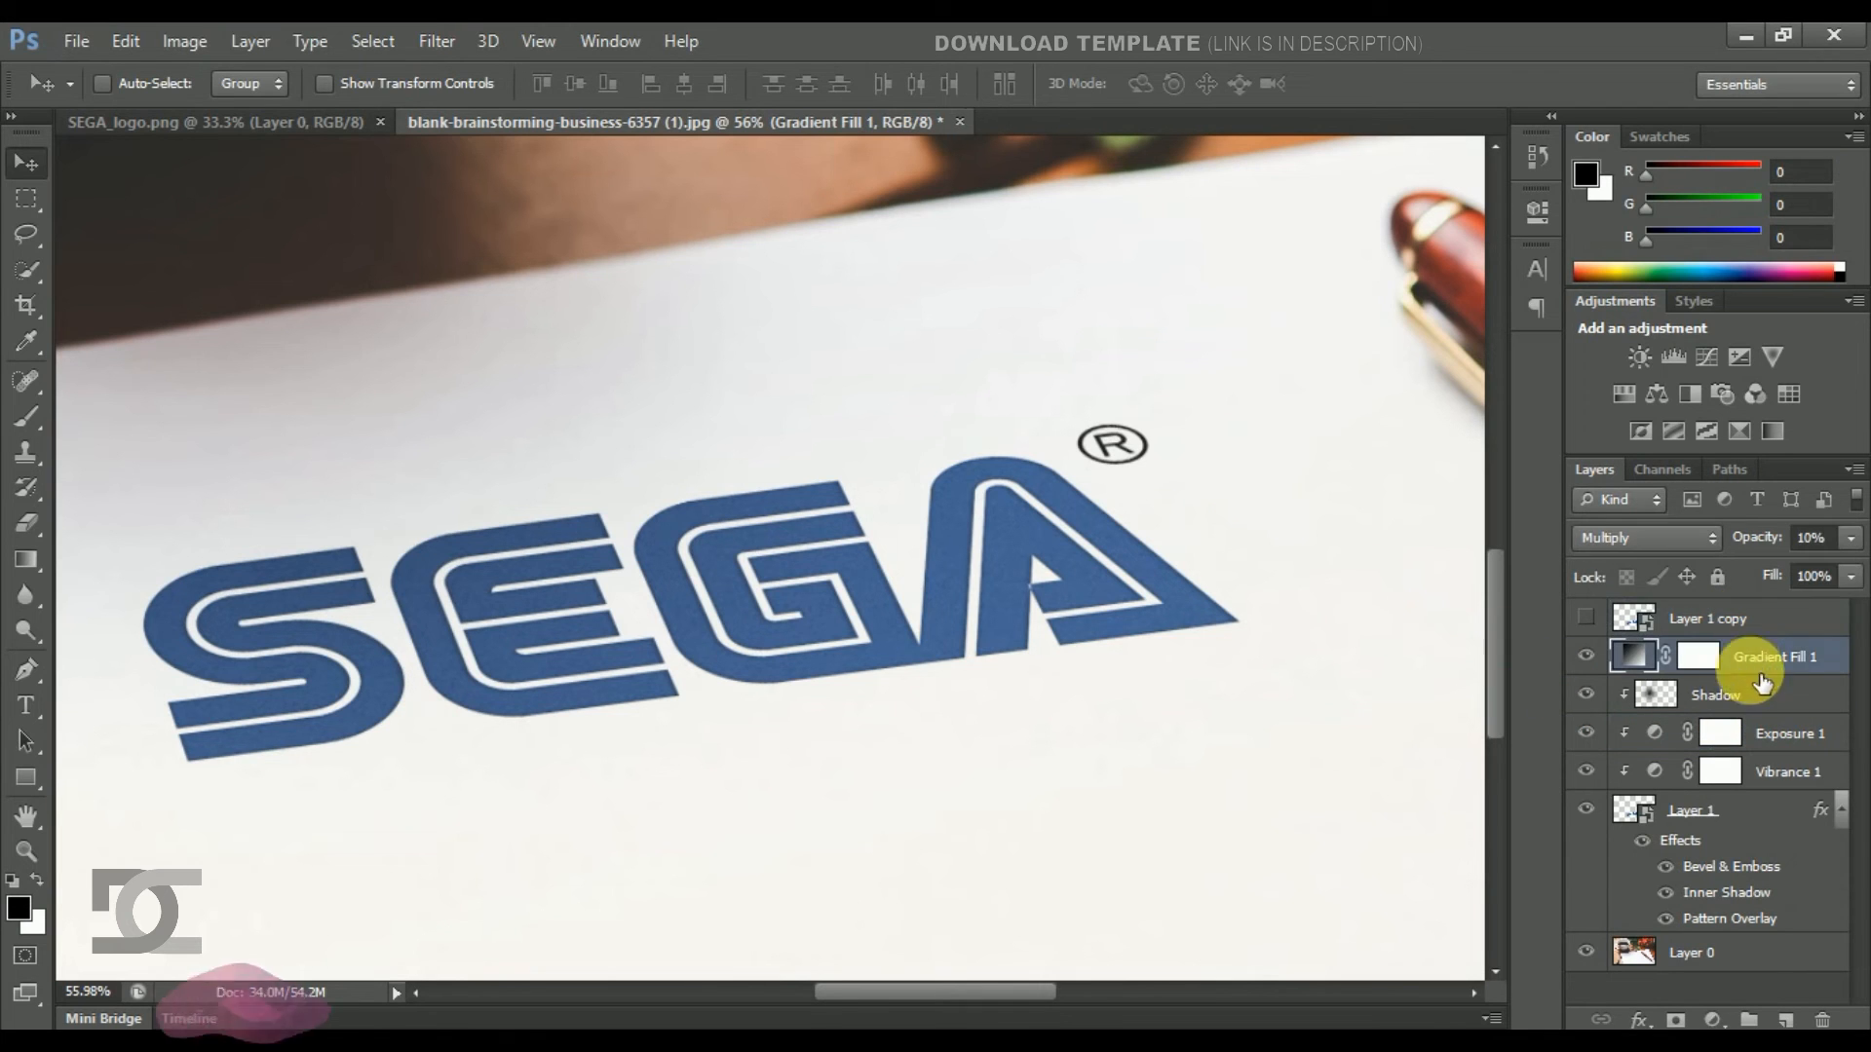
shift+click(1766, 963)
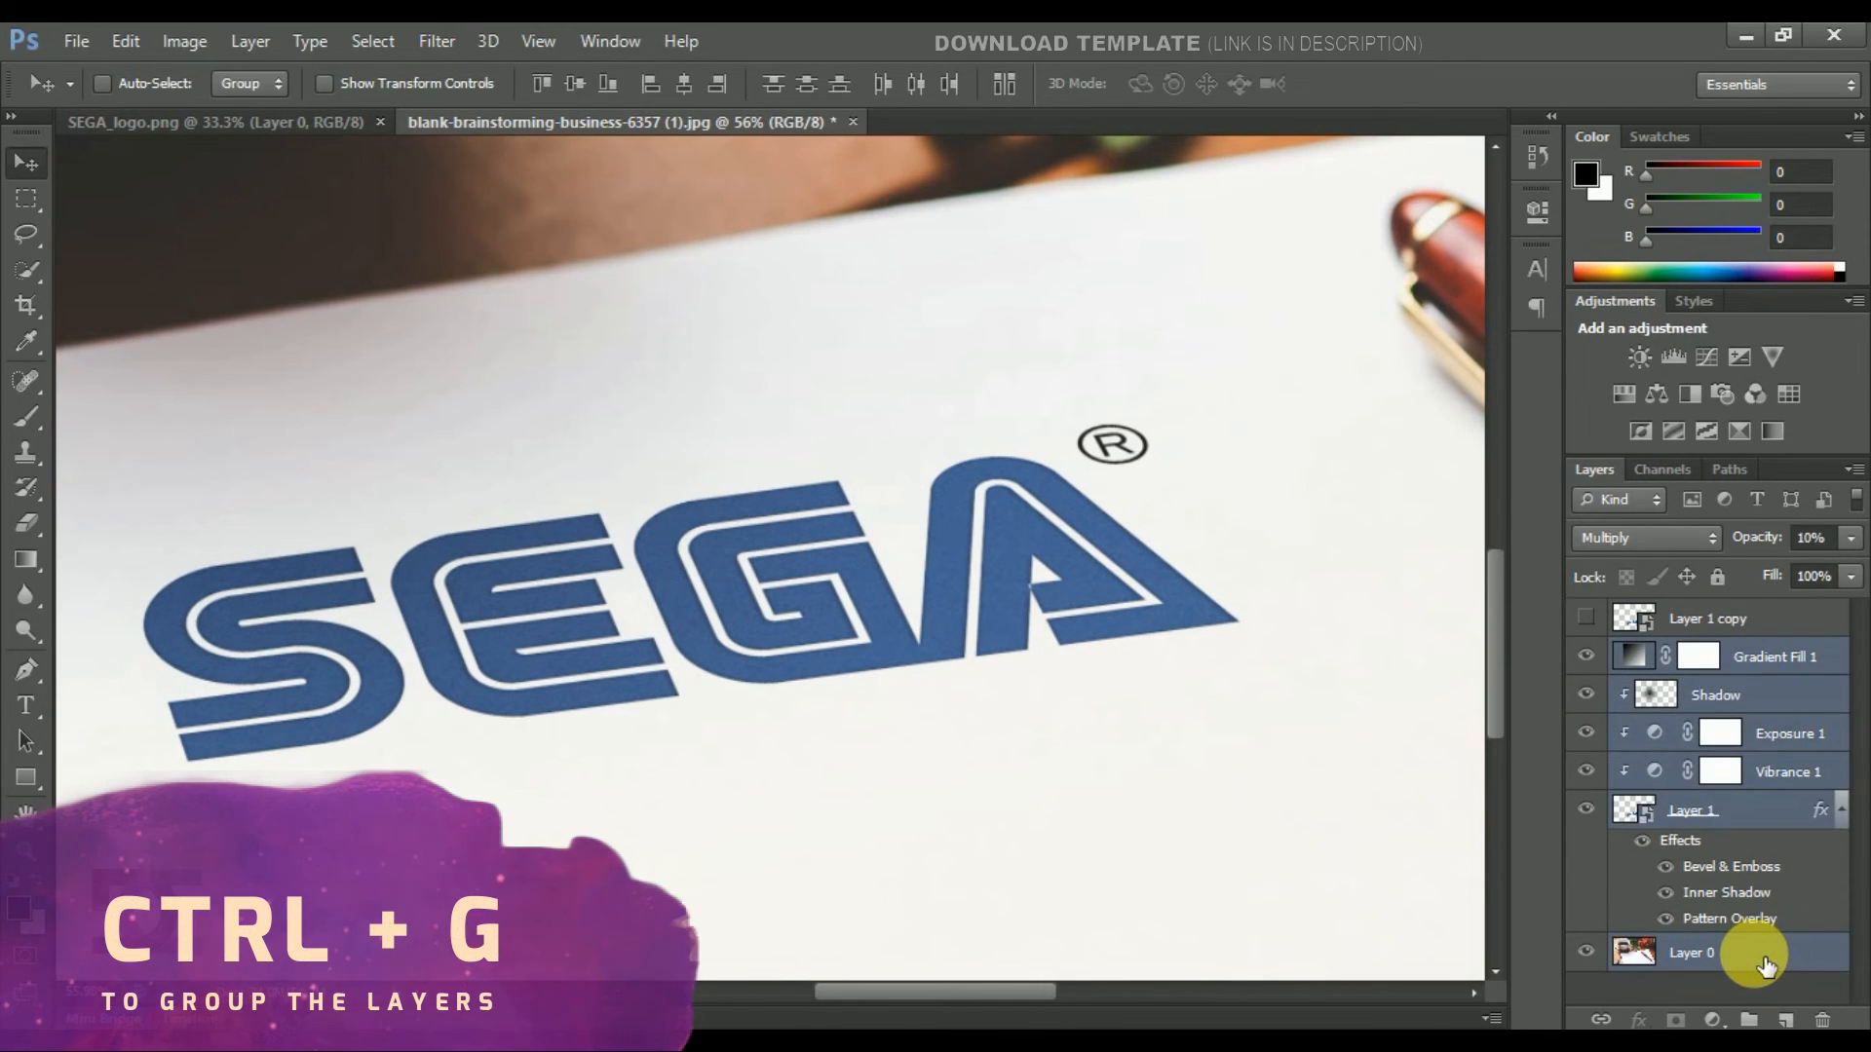
key(ctrl+g)
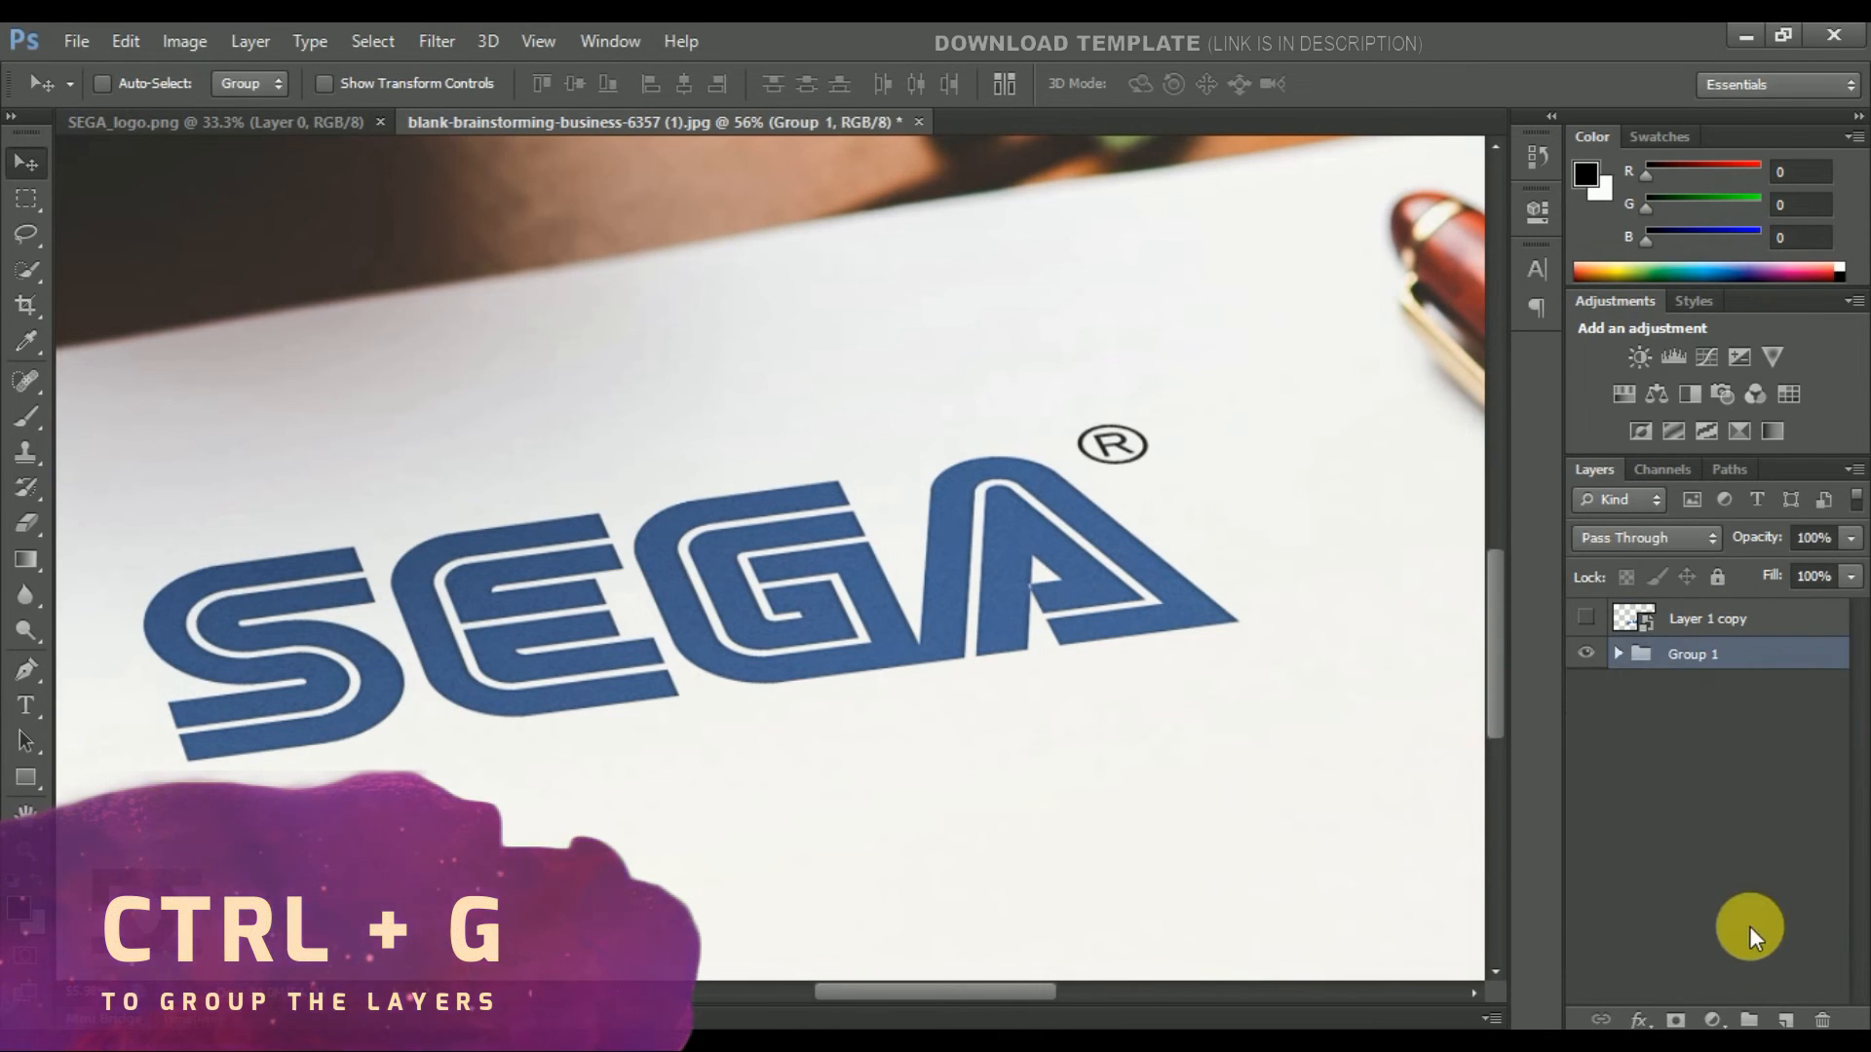
Rename the hidden Layer 1 copy as "Place your Logo Here".
right_click(1712, 624)
click(1720, 620)
double_click(1715, 620)
text(Place your L)
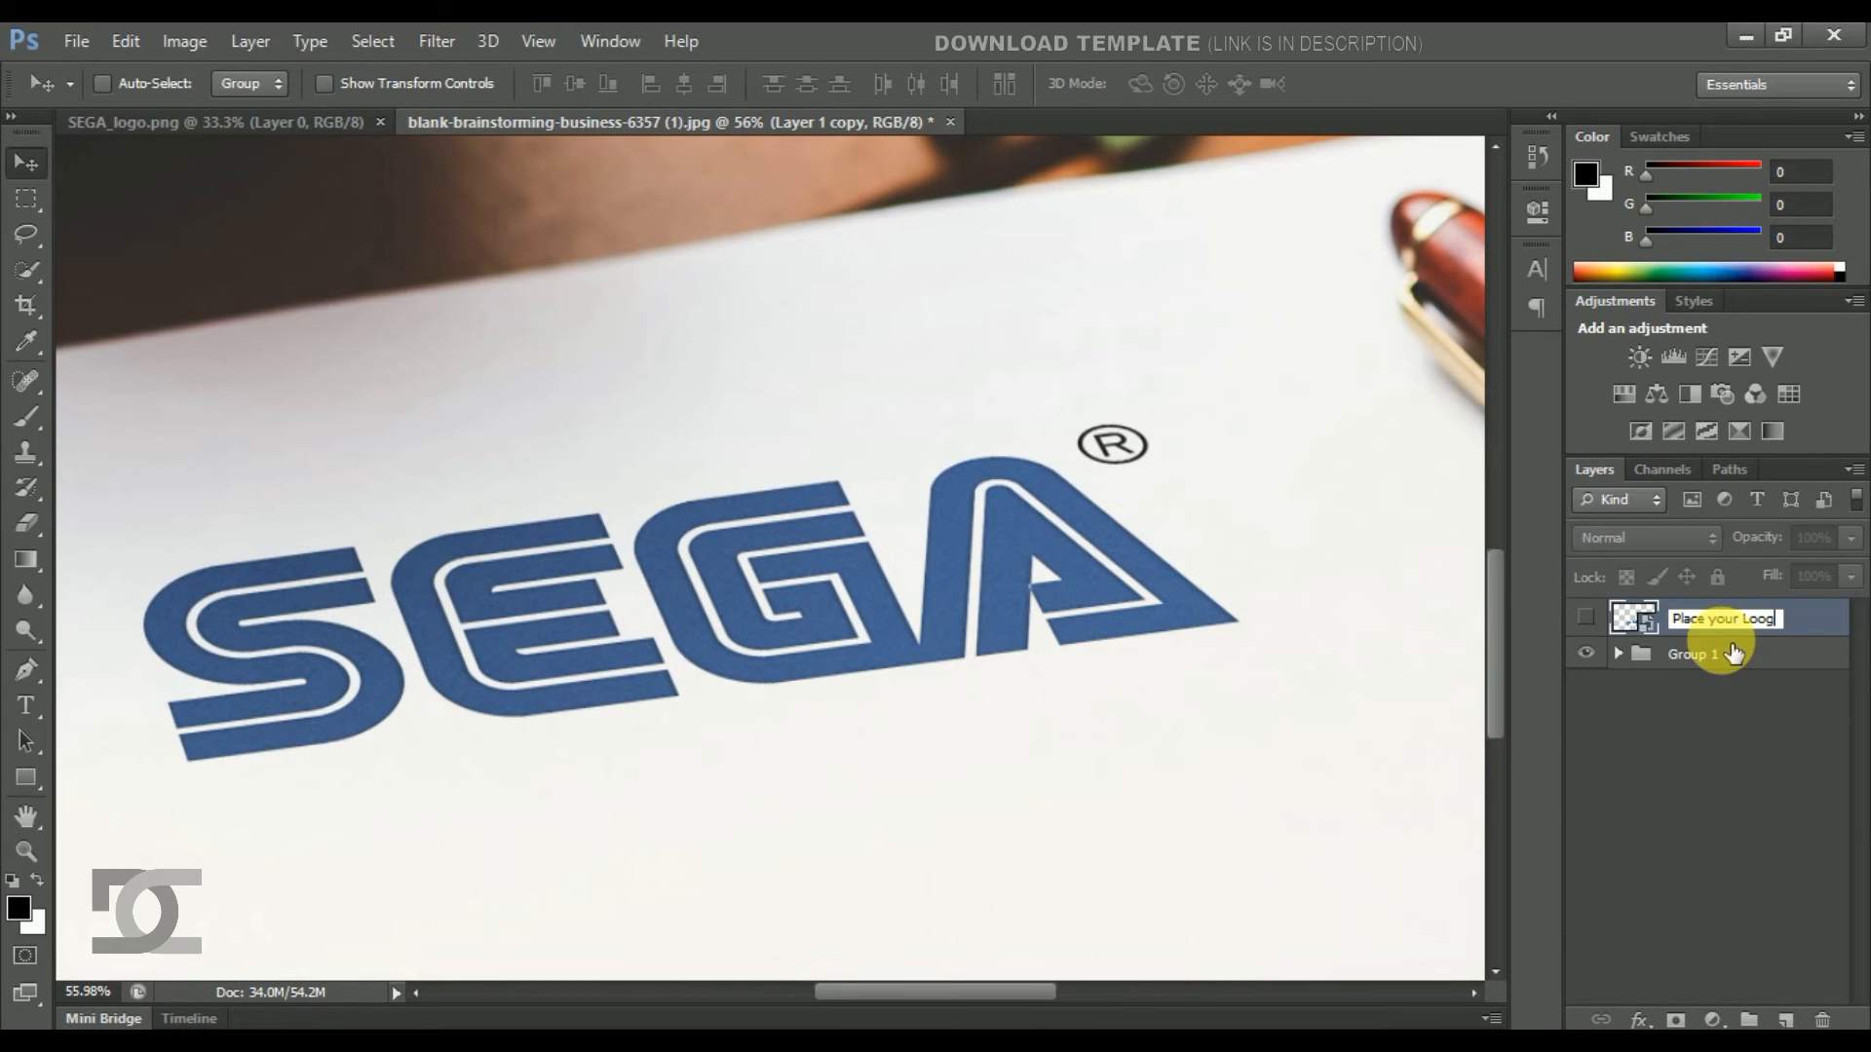
text(ogo Here)
key(Return)
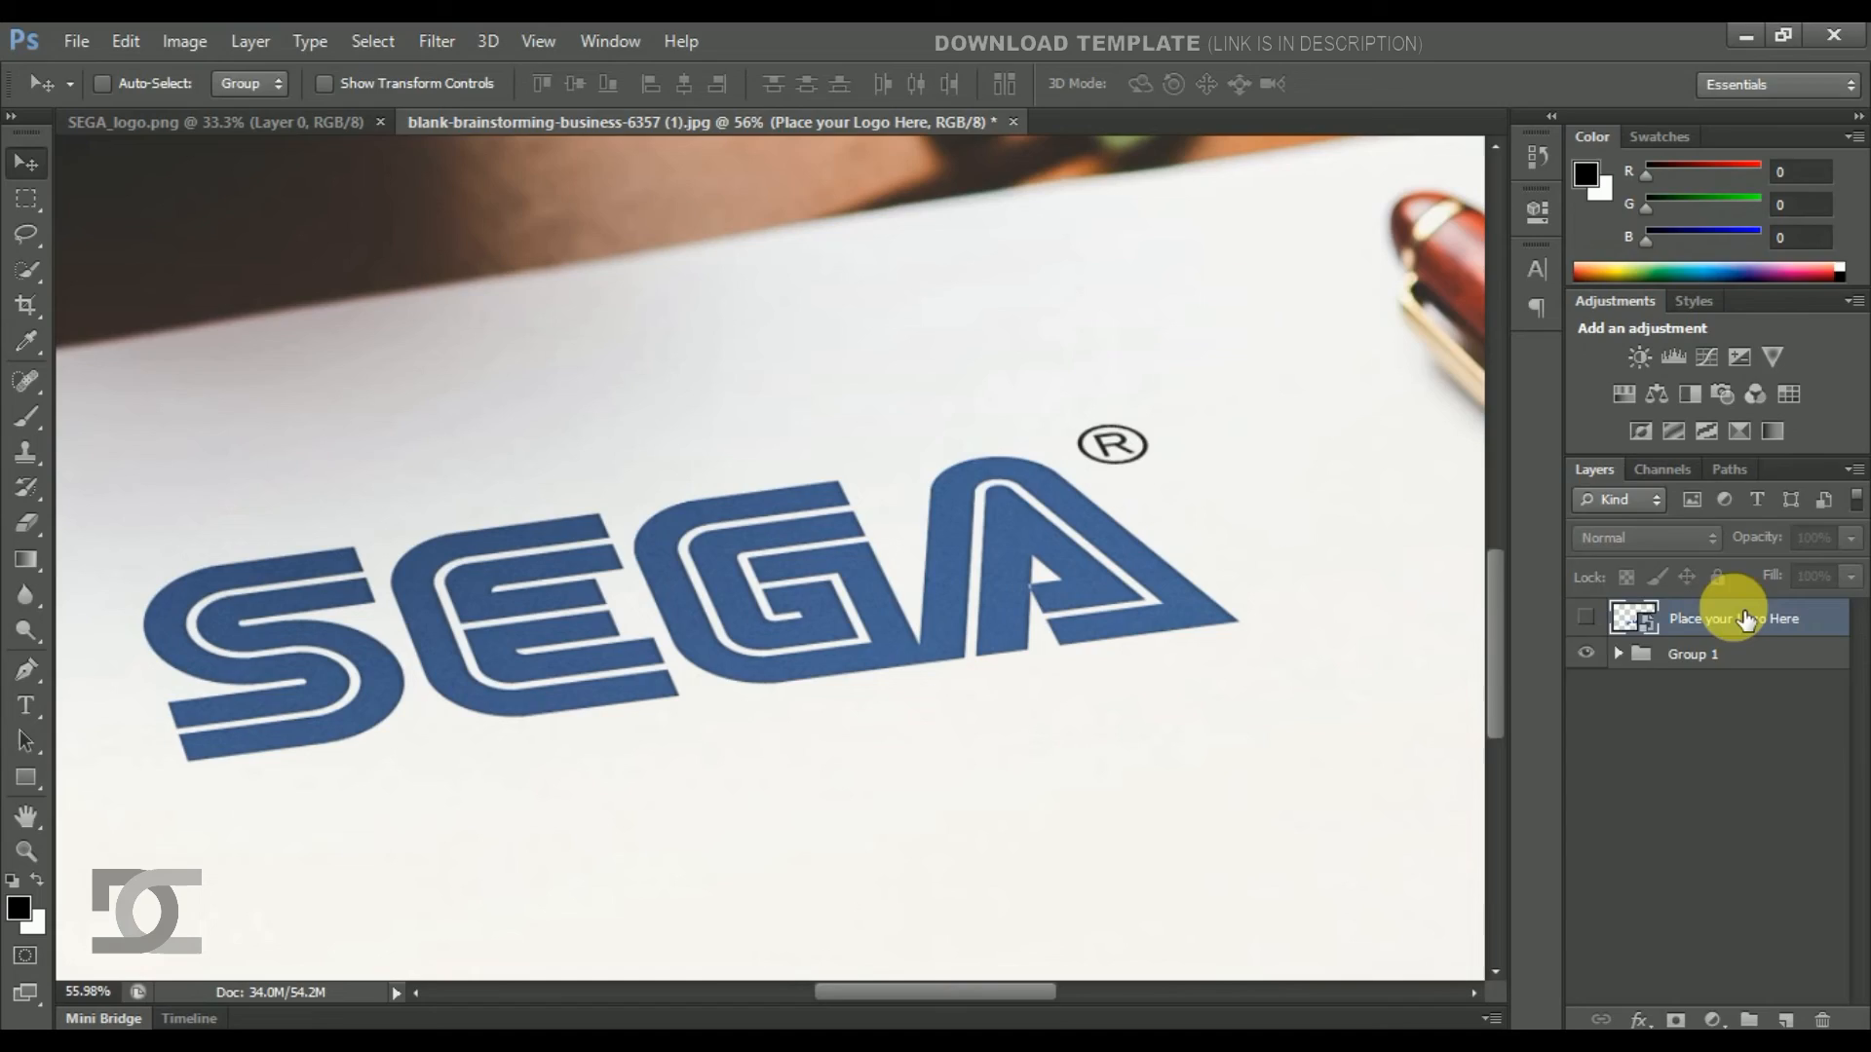
Open the contents of the "Place your Logo Here" smart object and place the 40093 logo enlarged at the canvas centre.
right_click(1739, 618)
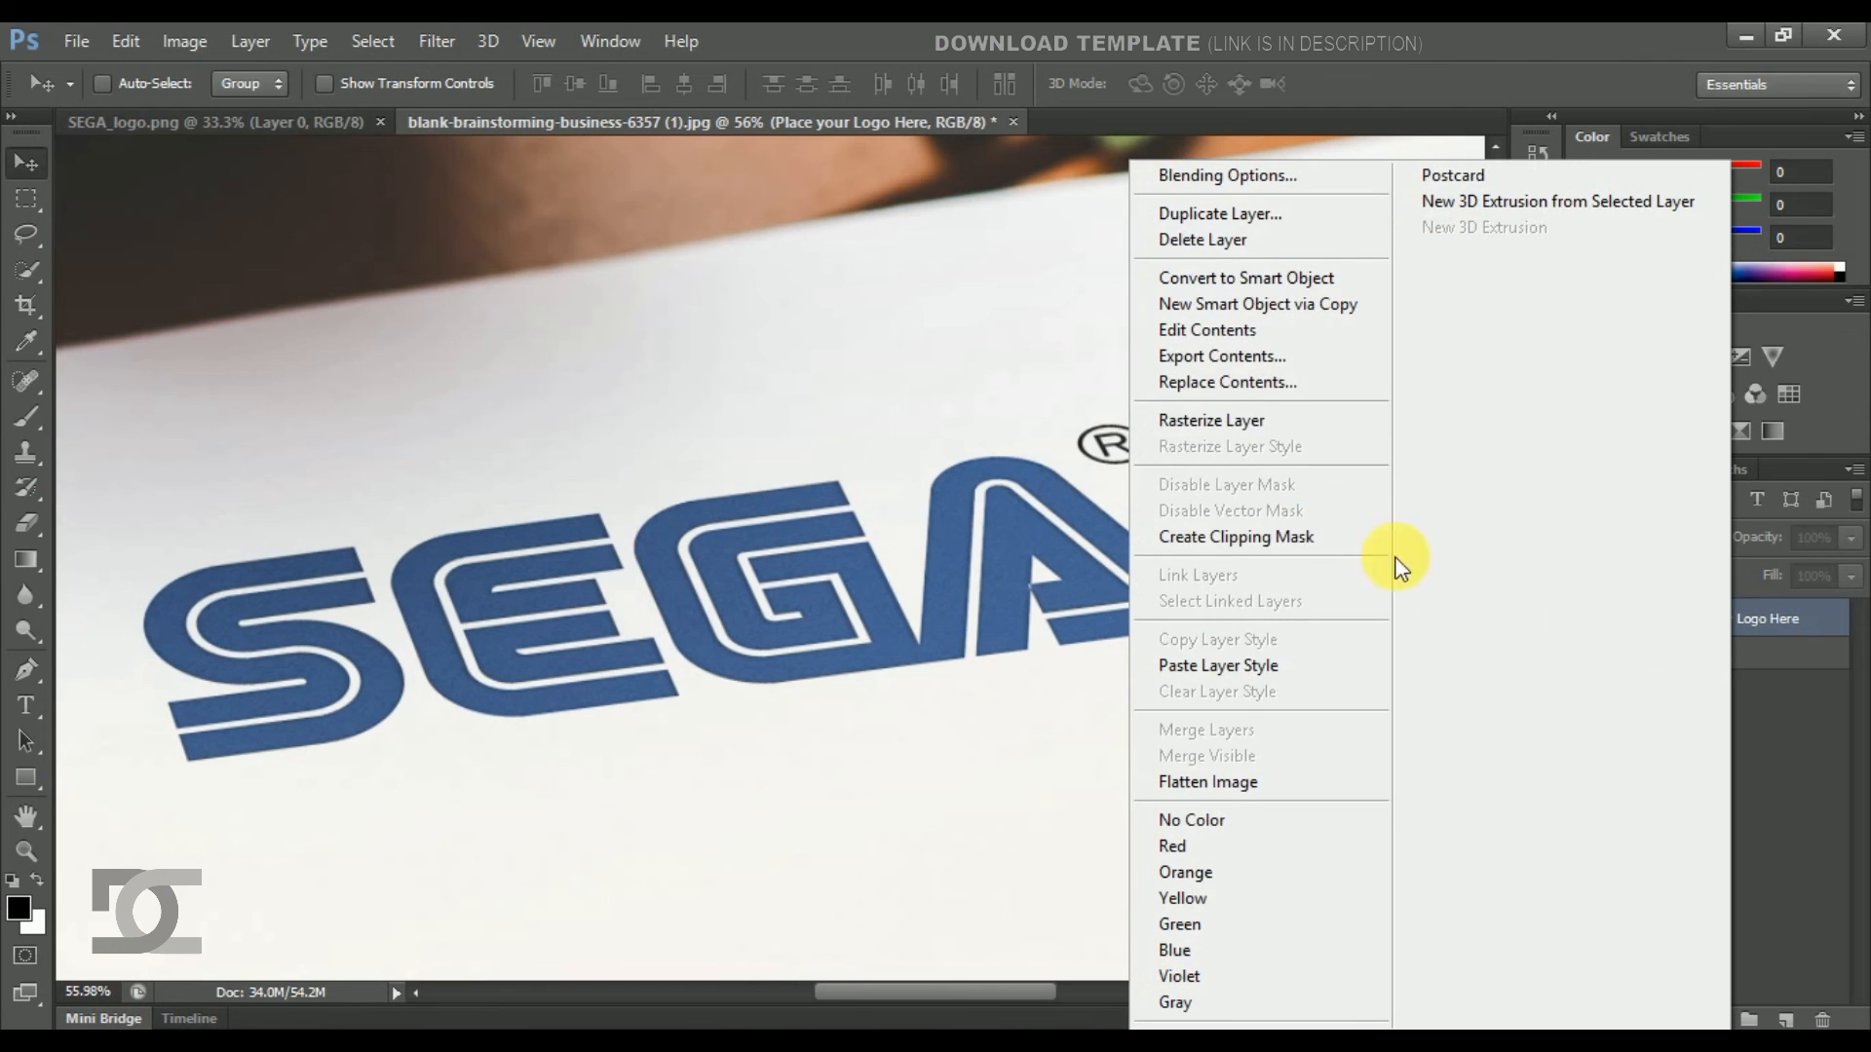
click(1259, 332)
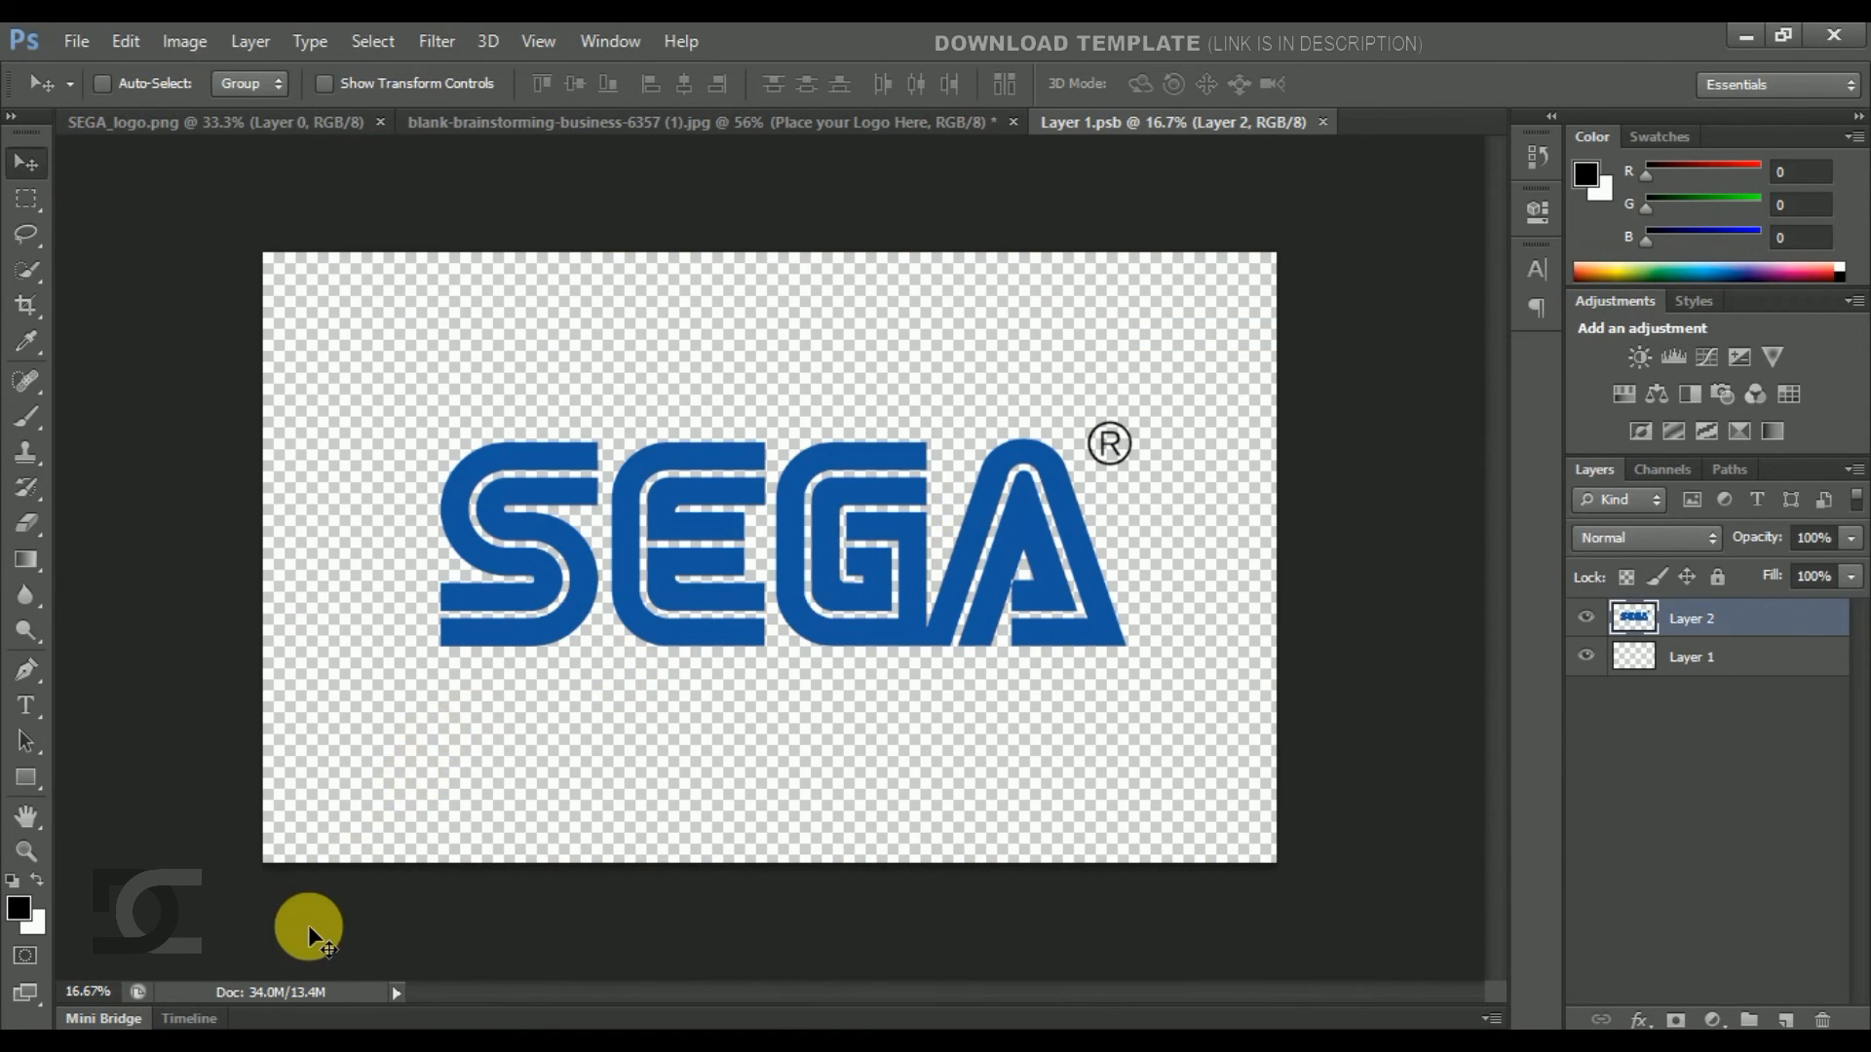
click(232, 1042)
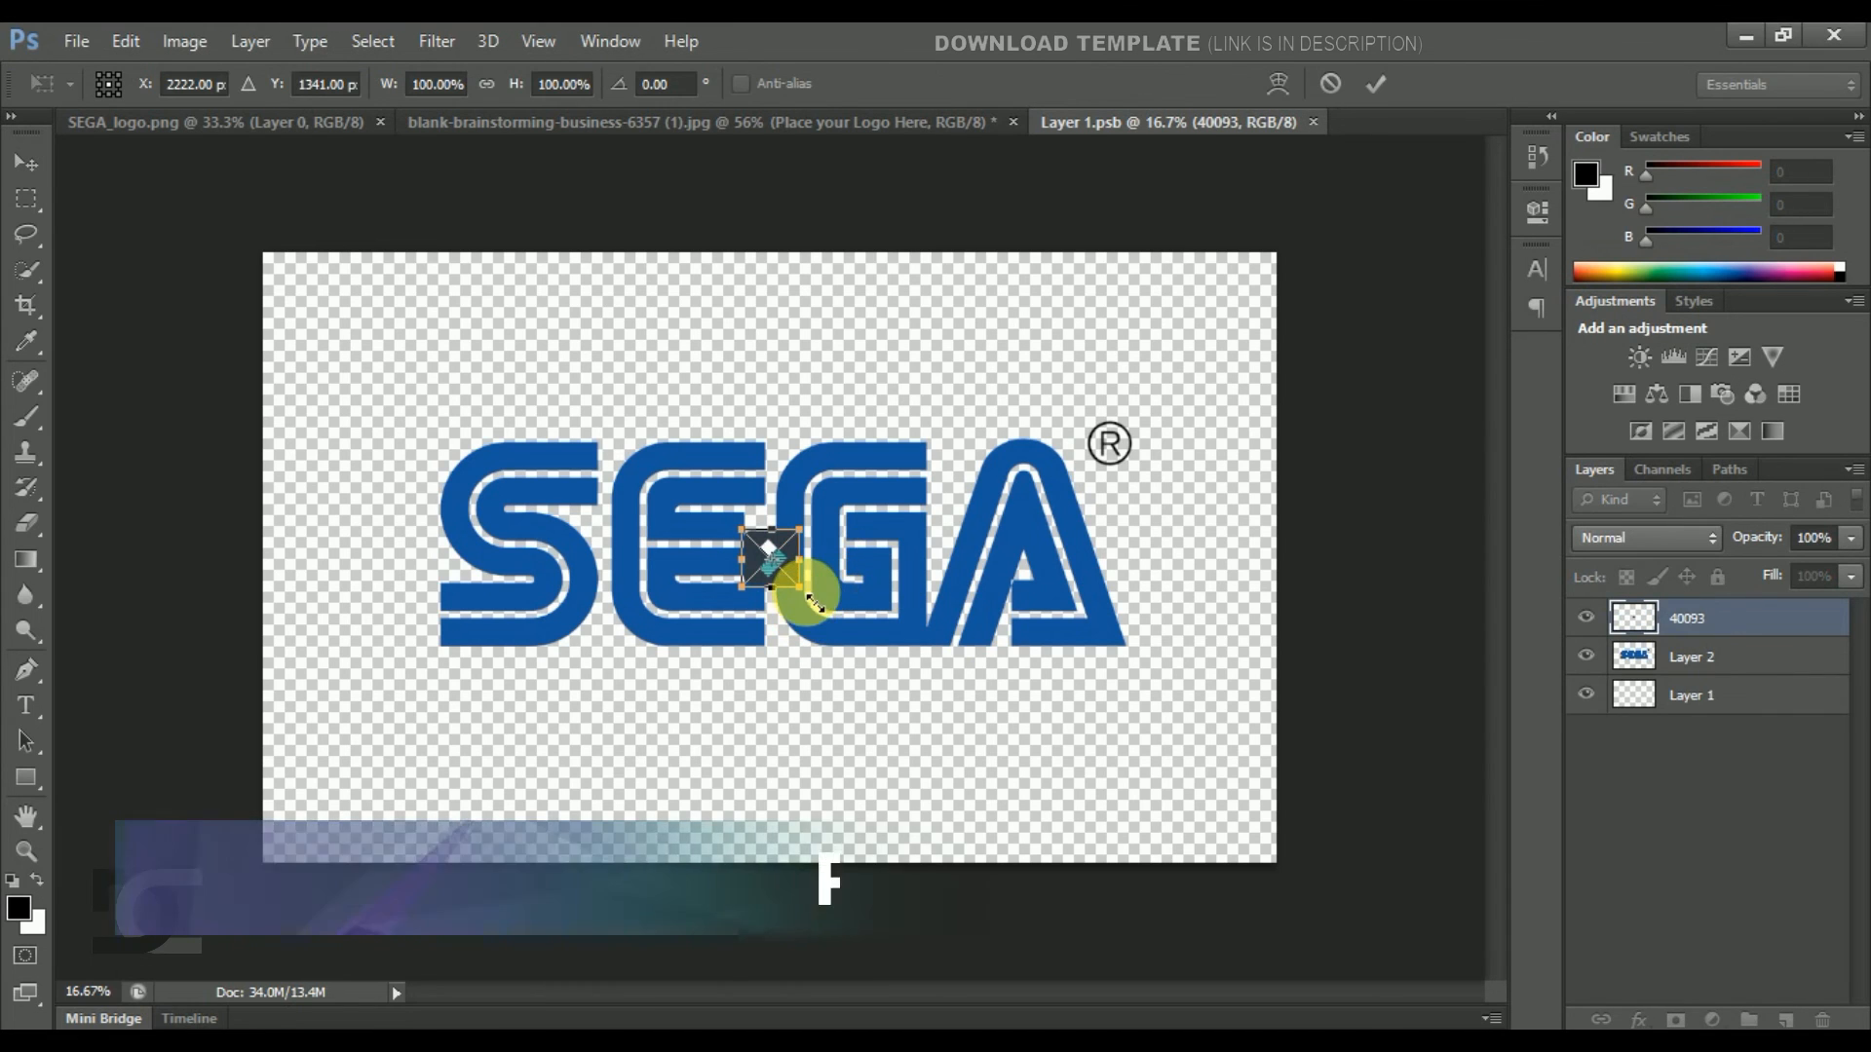
drag(813, 600, 932, 718)
key(Return)
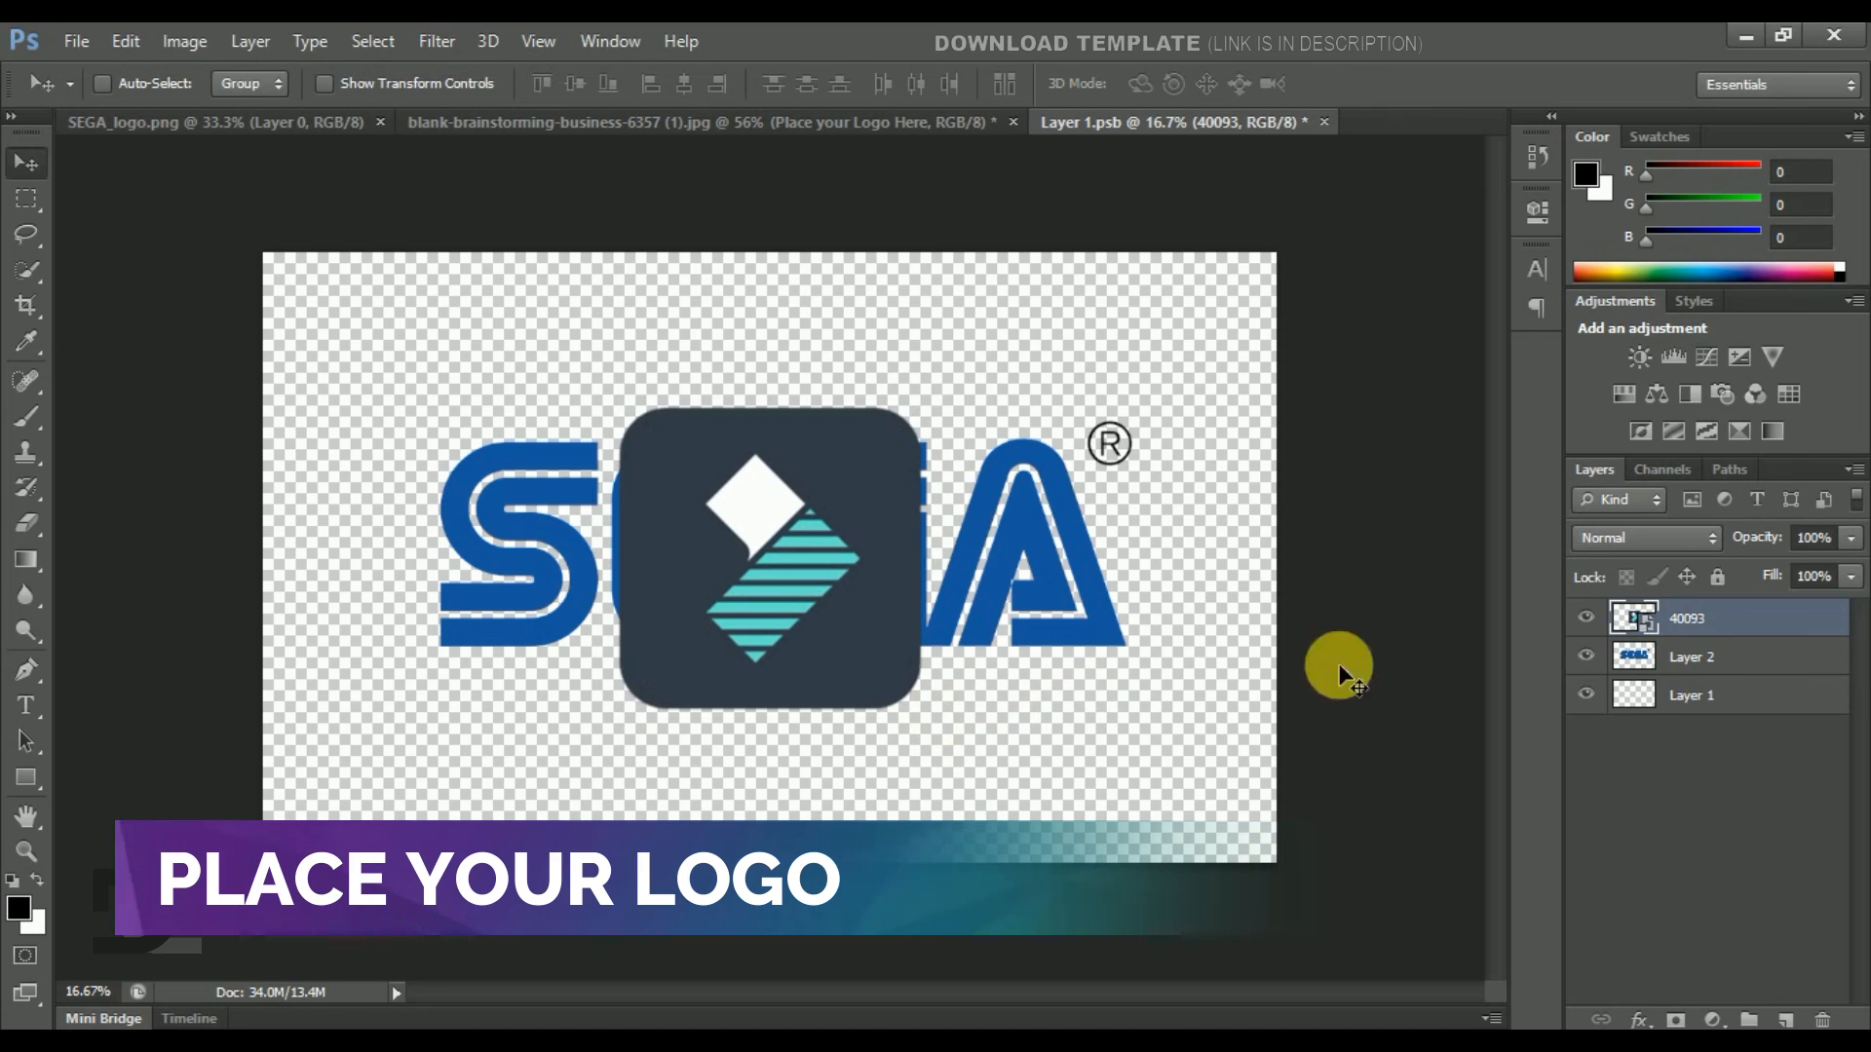
Hide the SEGA logo on Layer 2, save and close the smart object, and check the updated mockup.
click(1587, 655)
click(76, 41)
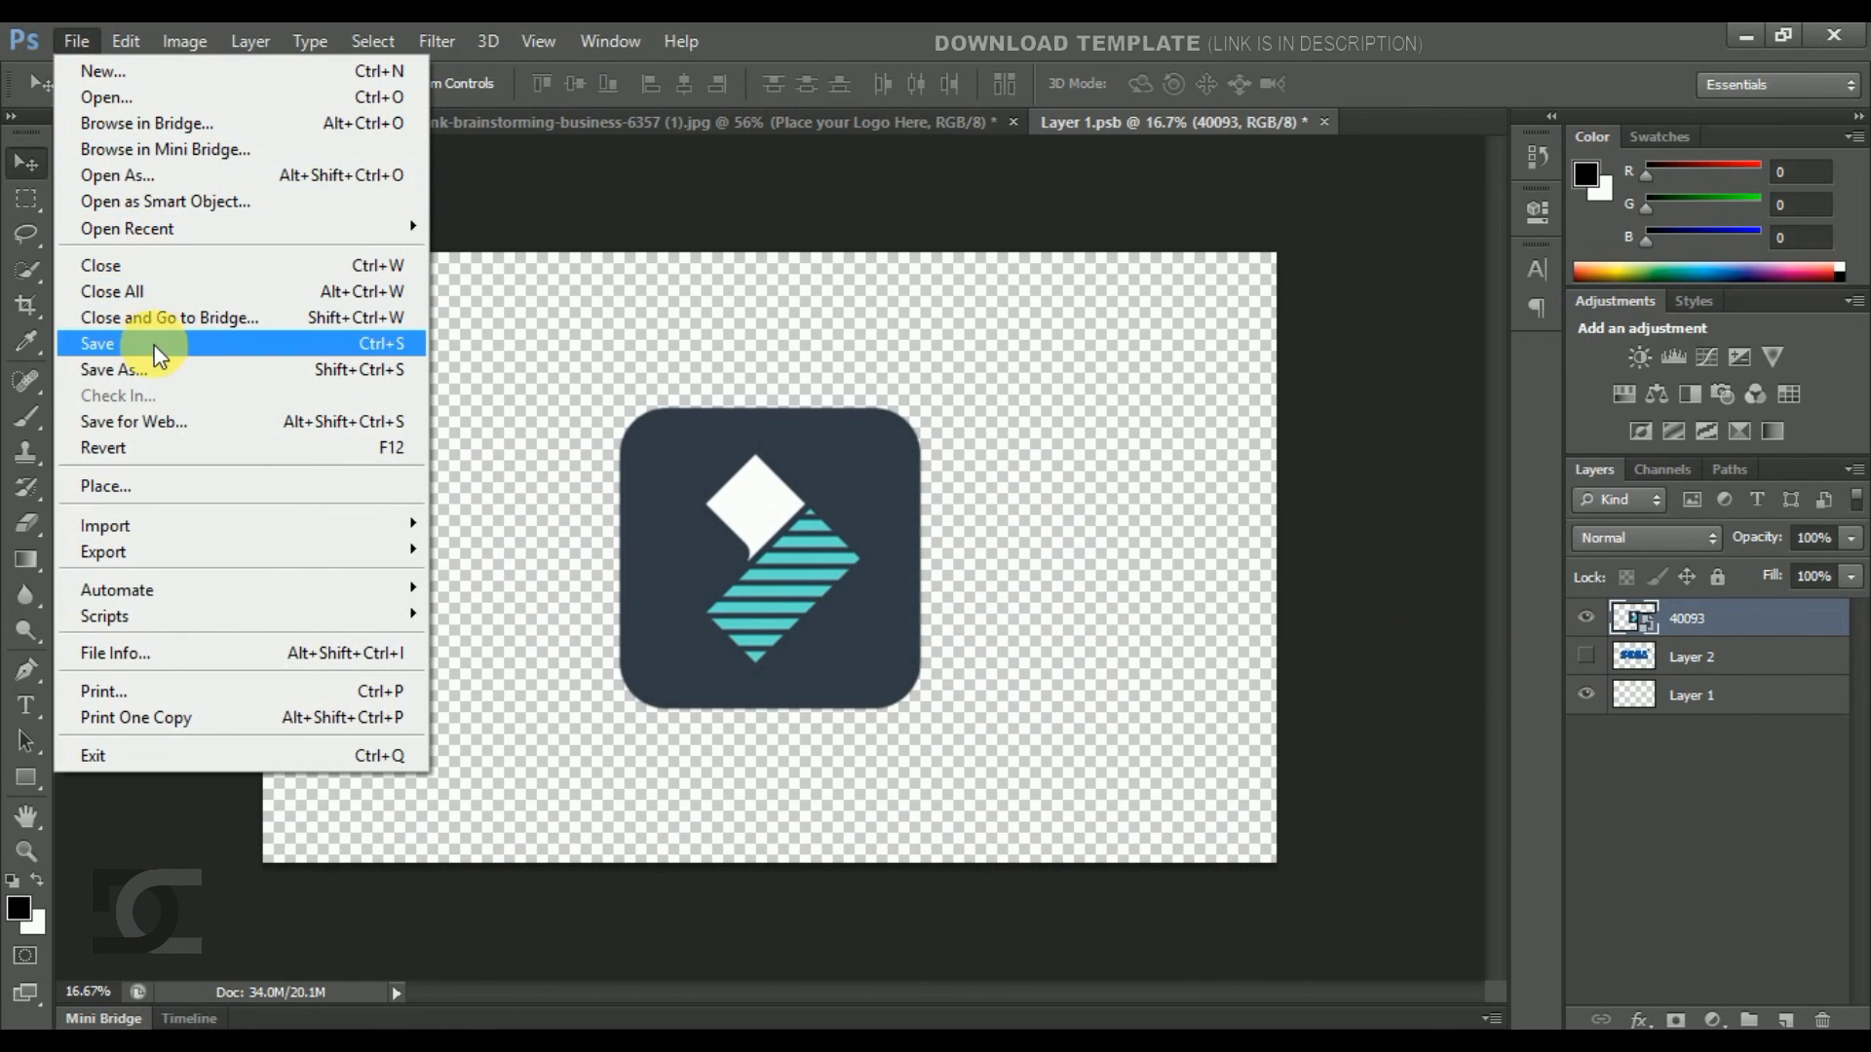
click(156, 346)
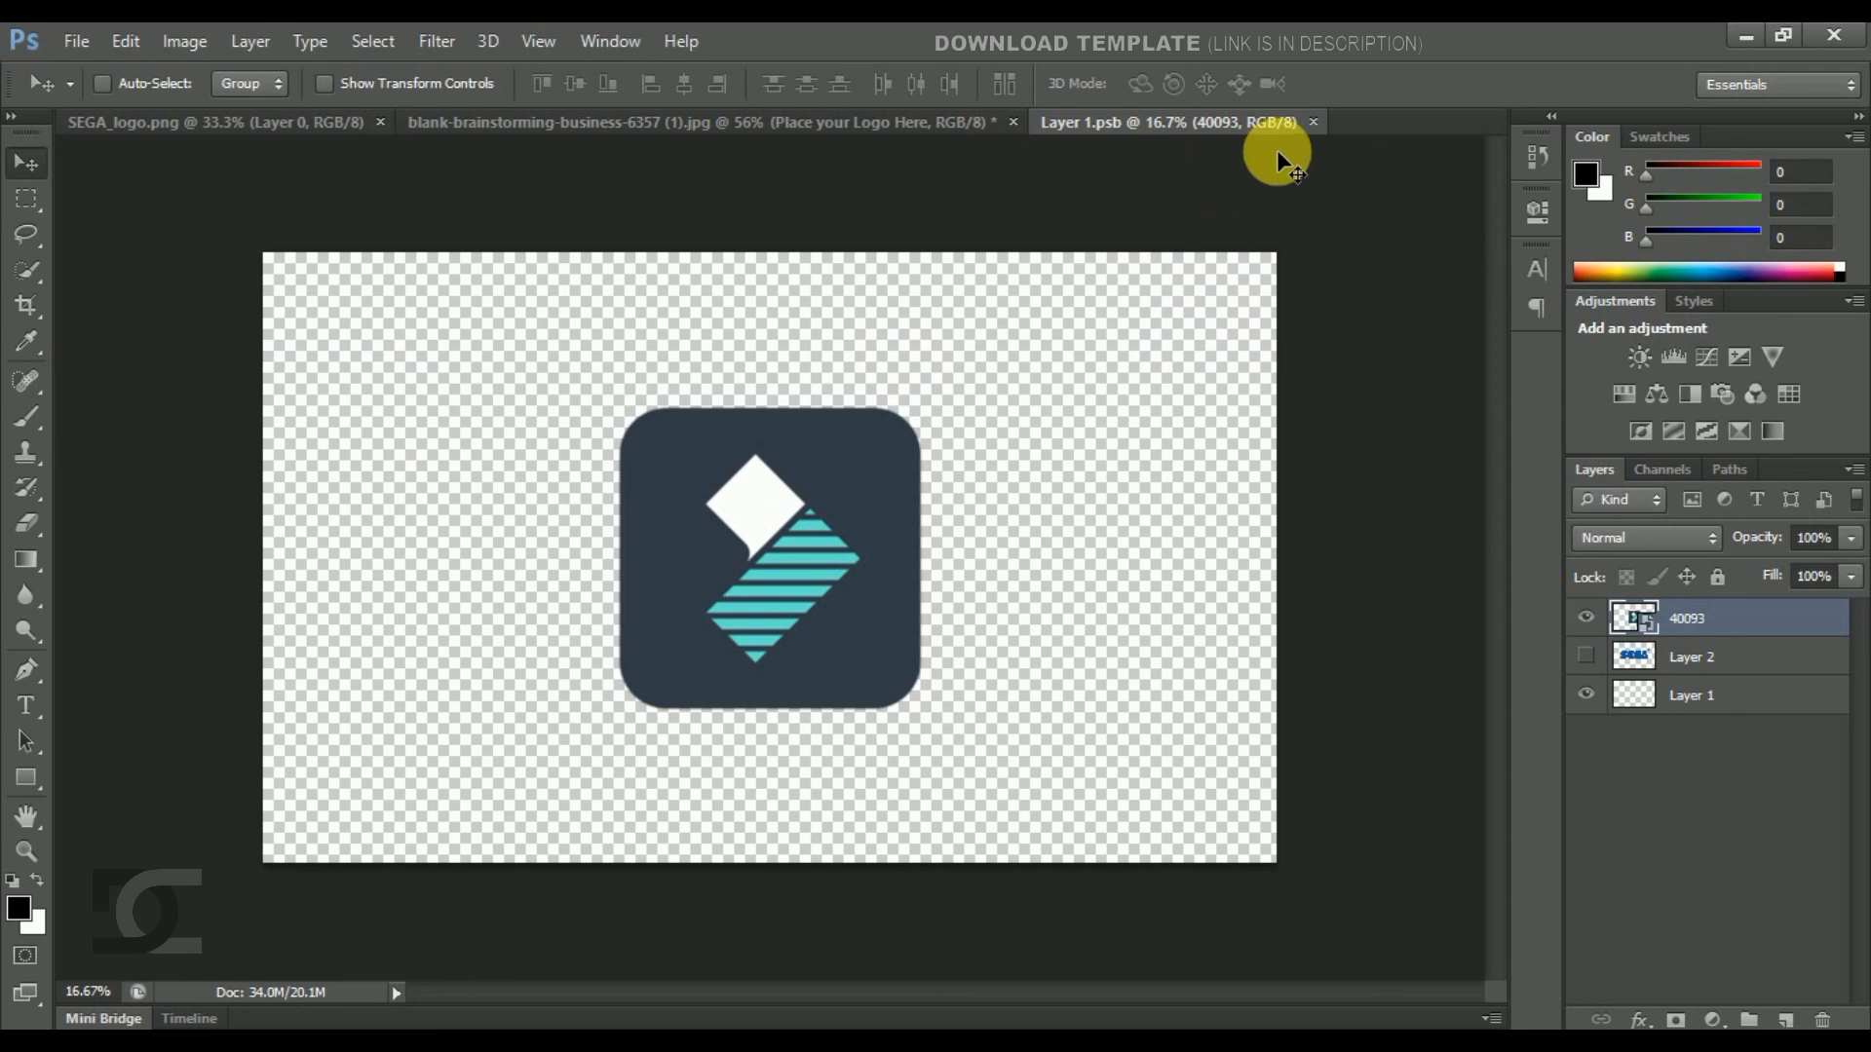
click(1312, 120)
scroll(898, 627, down, 3)
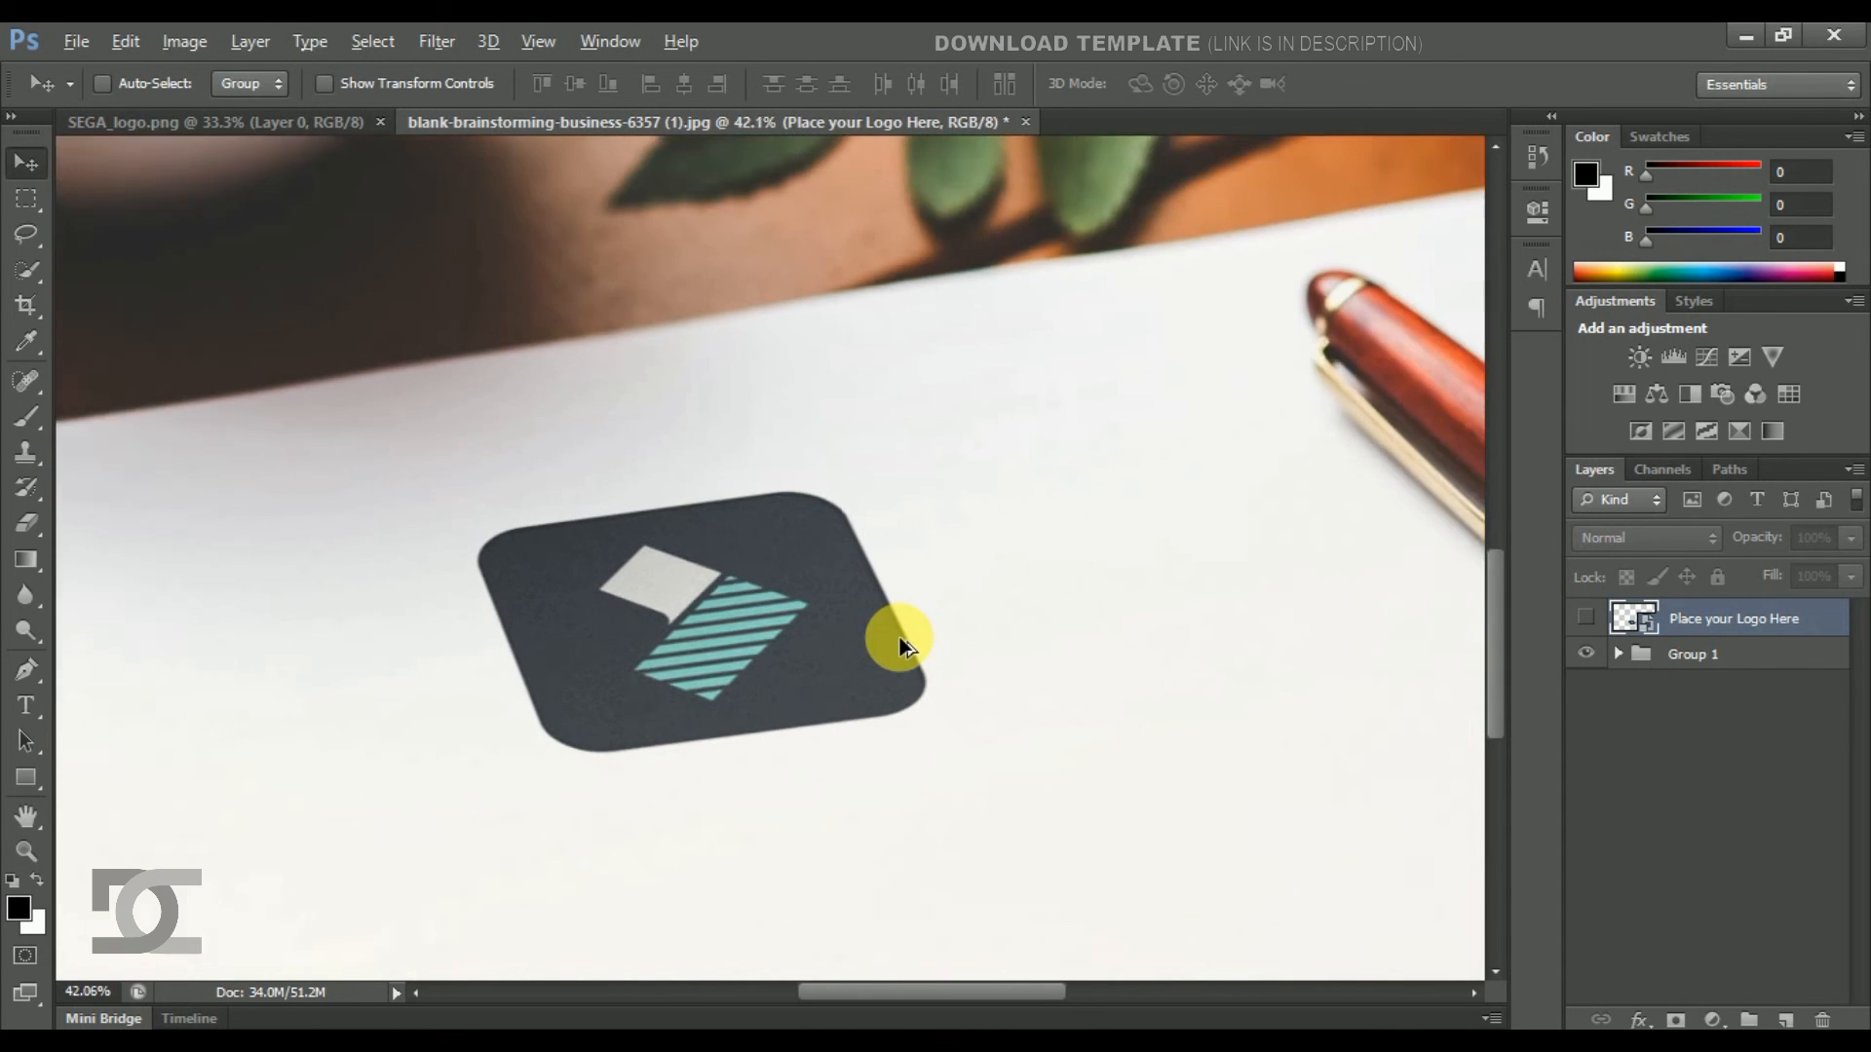
scroll(906, 643, down, 2)
scroll(770, 747, up, 3)
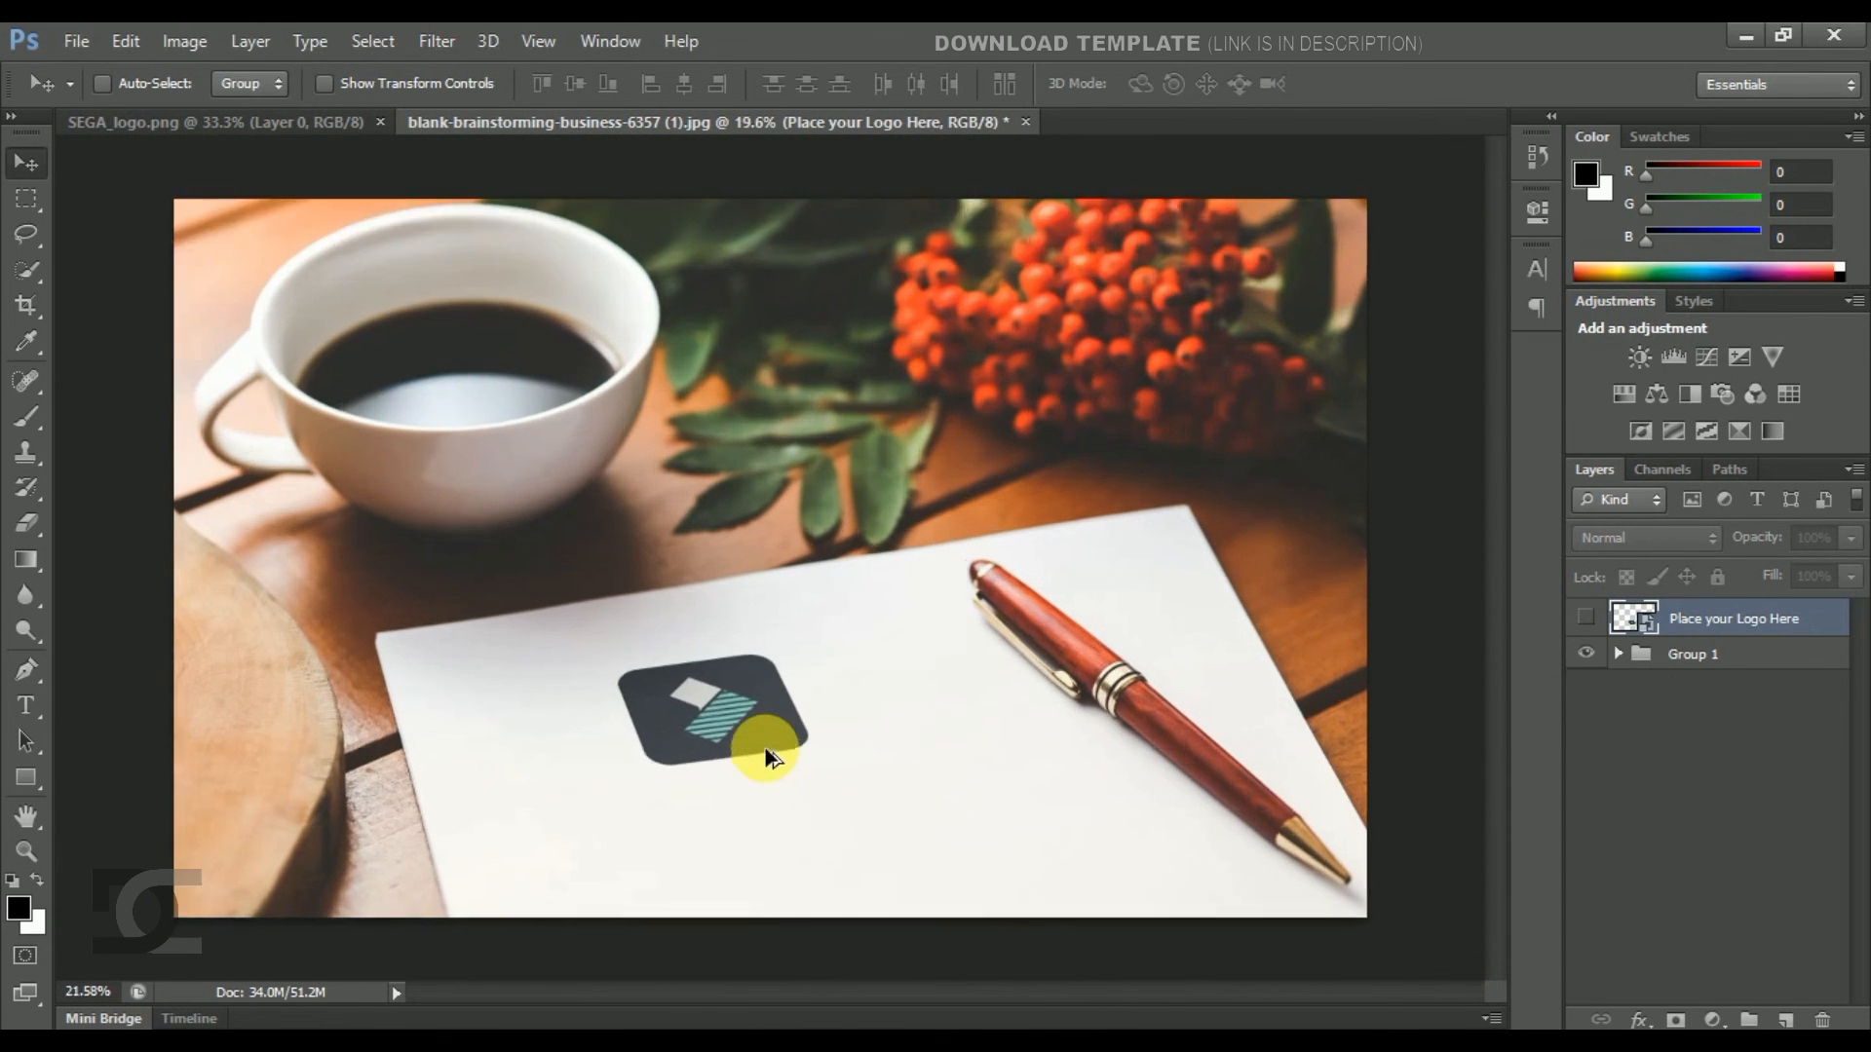
scroll(766, 748, up, 3)
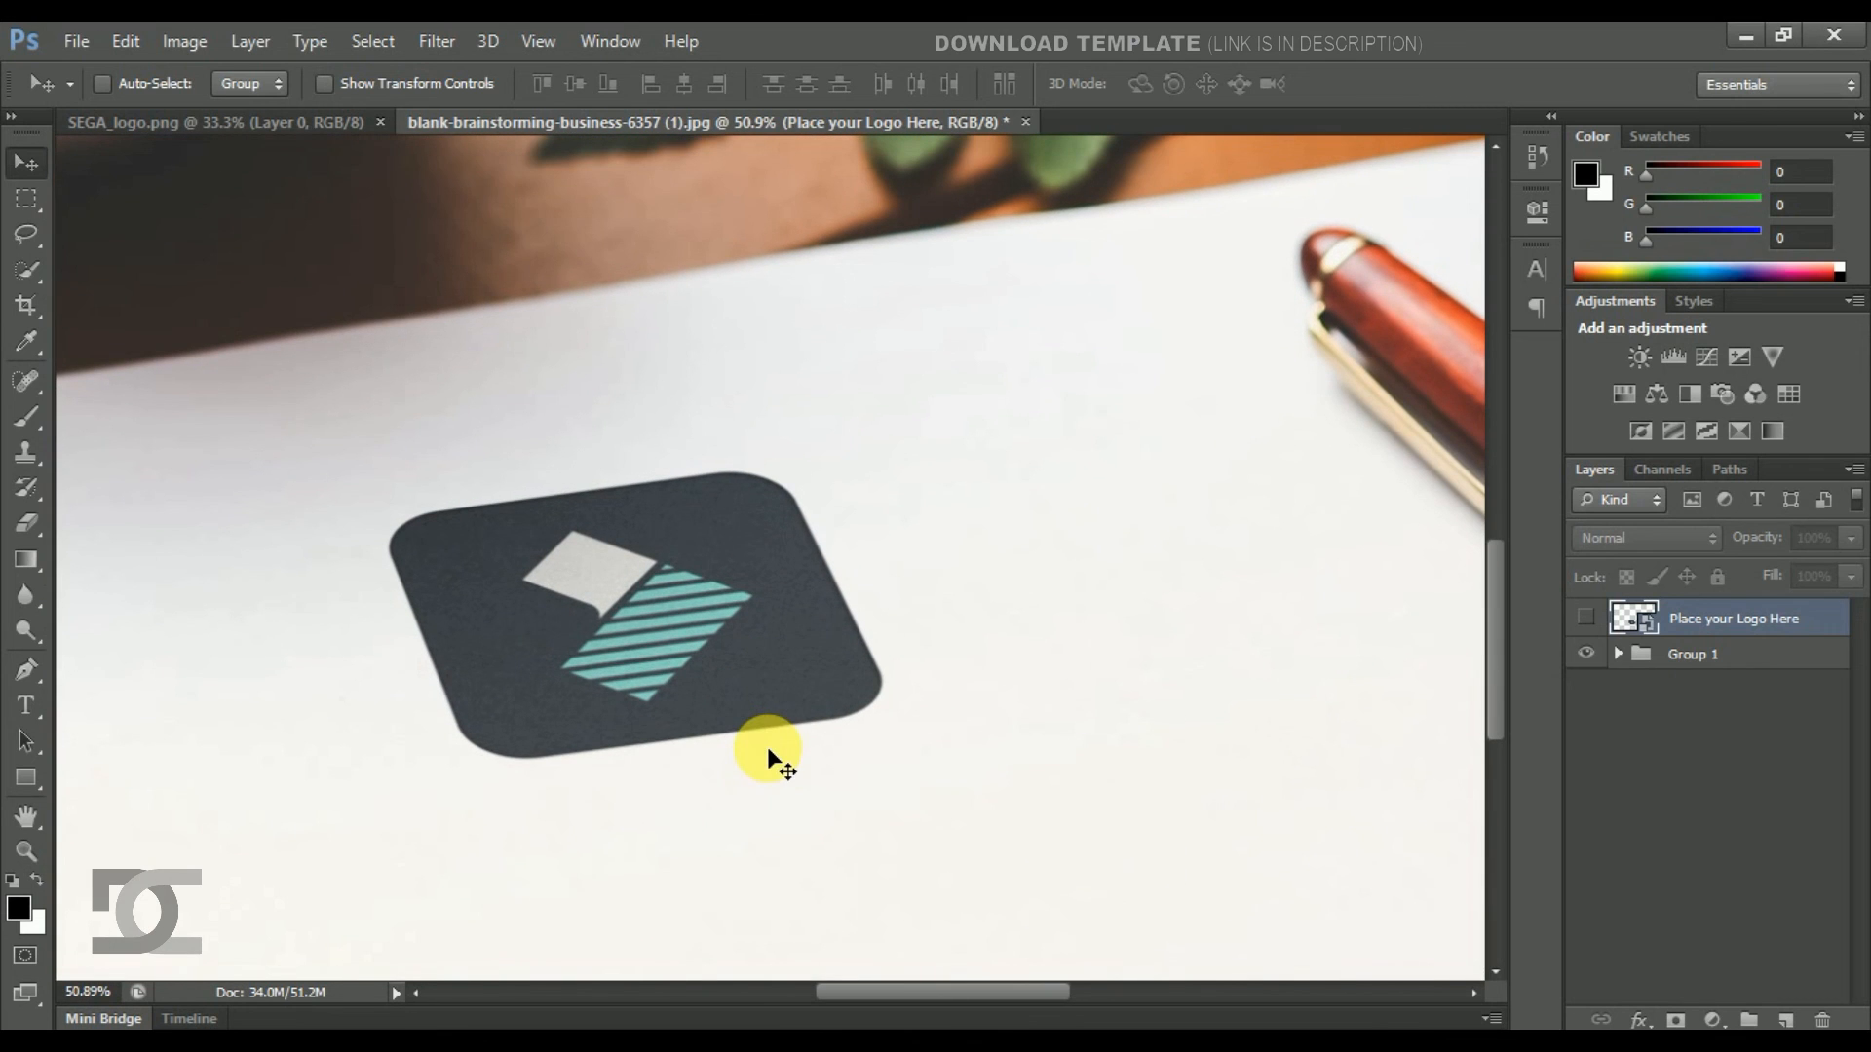